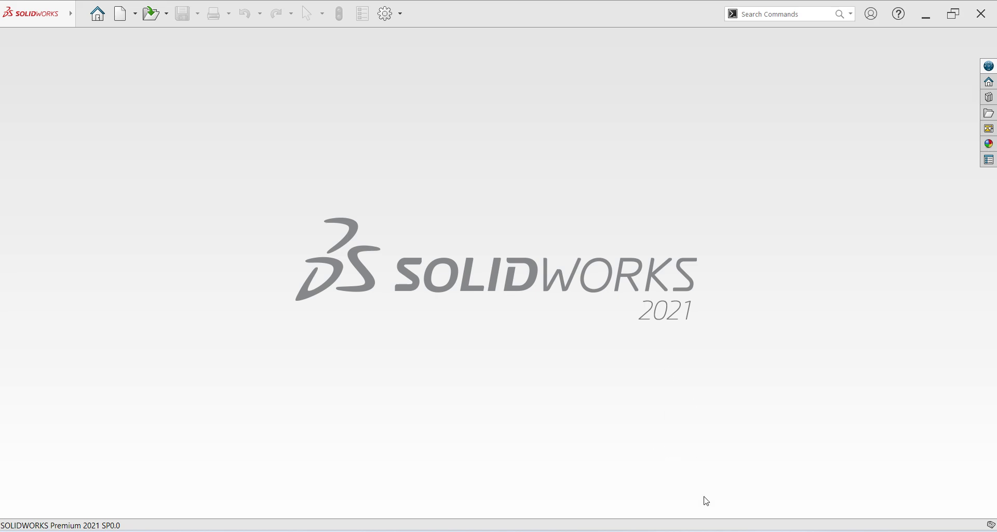
Create a new part document and set its units to MMGS (millimeter, gram, second).
key(alt+Tab)
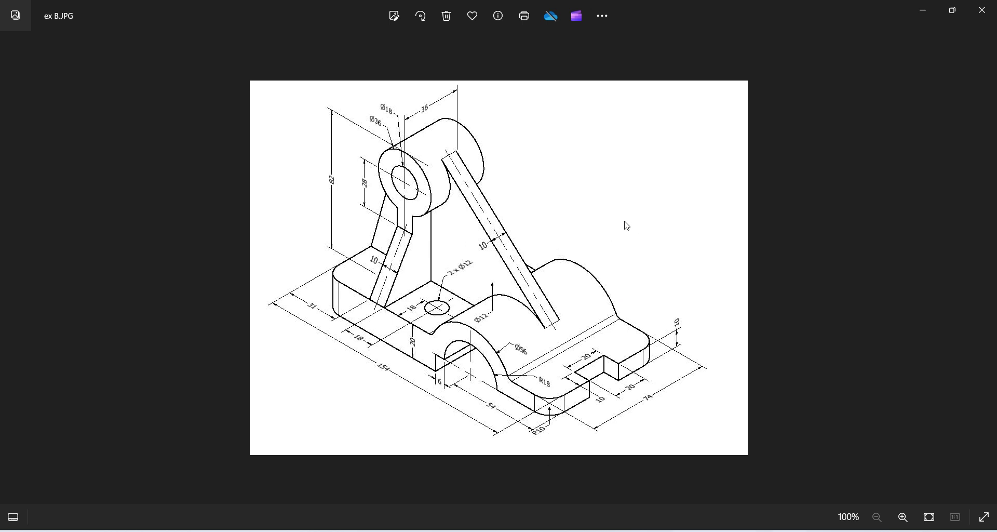
click(725, 528)
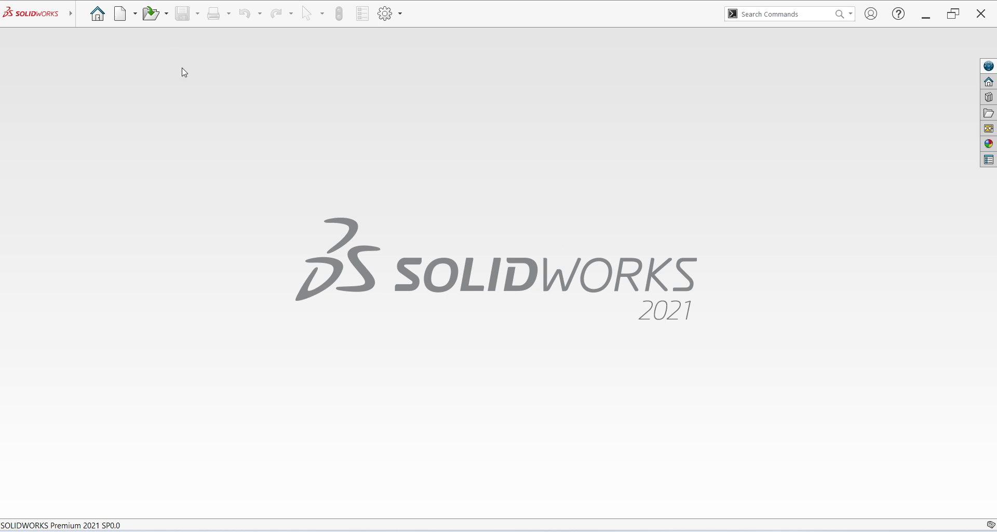
click(82, 12)
click(101, 36)
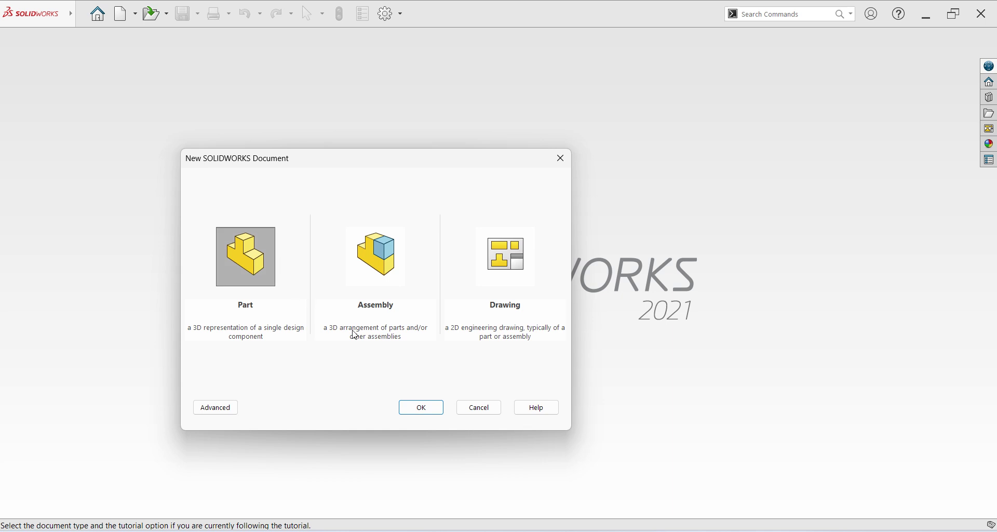
click(424, 412)
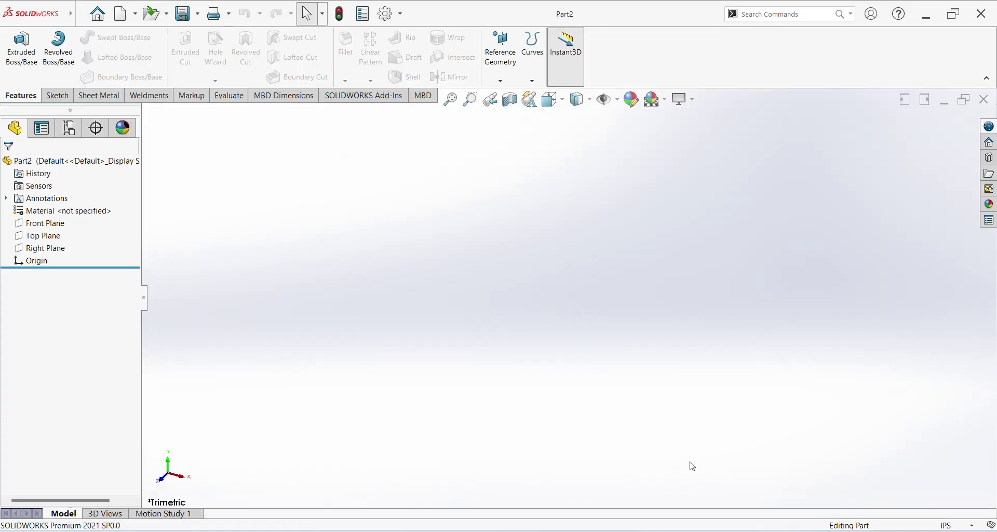
click(953, 525)
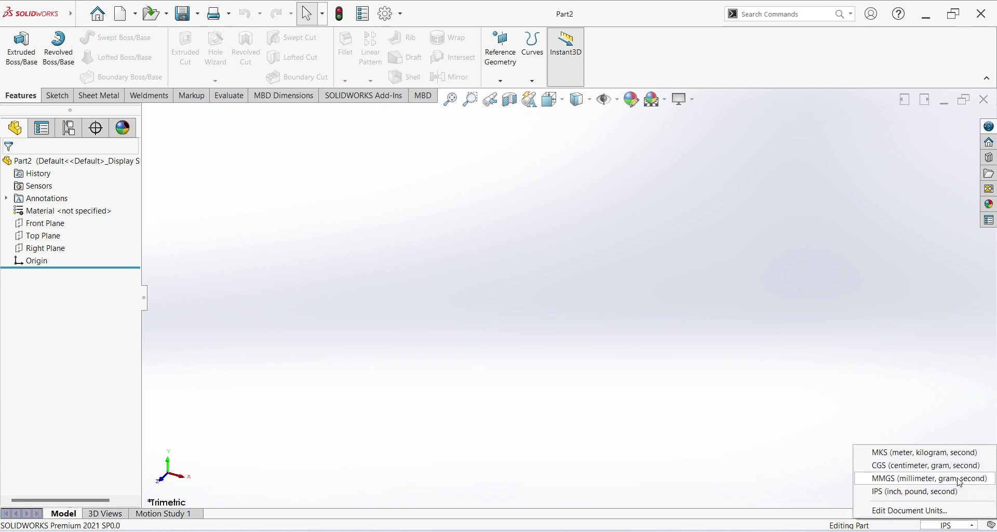
click(960, 478)
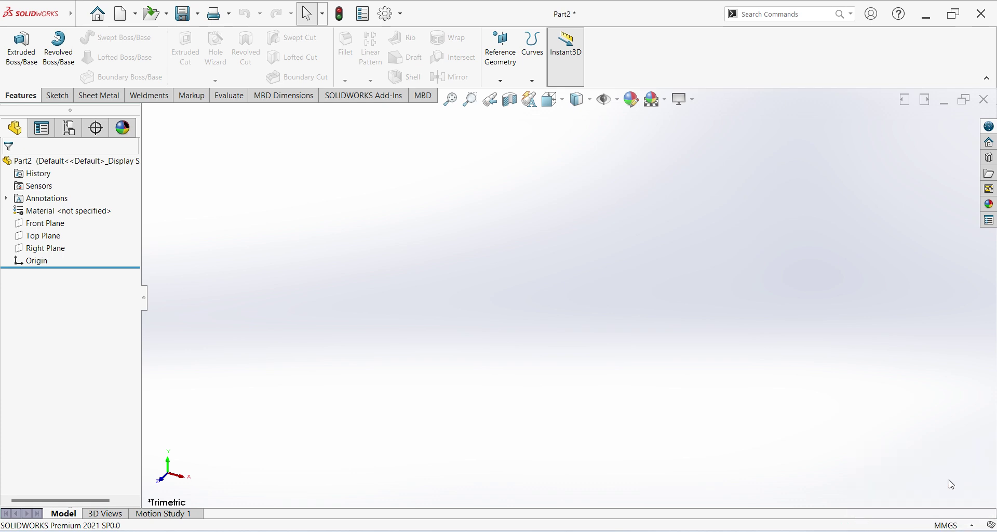
Start a sketch on the Front Plane and check the reference drawing ex B.JPG for the profile's dimensions.
click(39, 229)
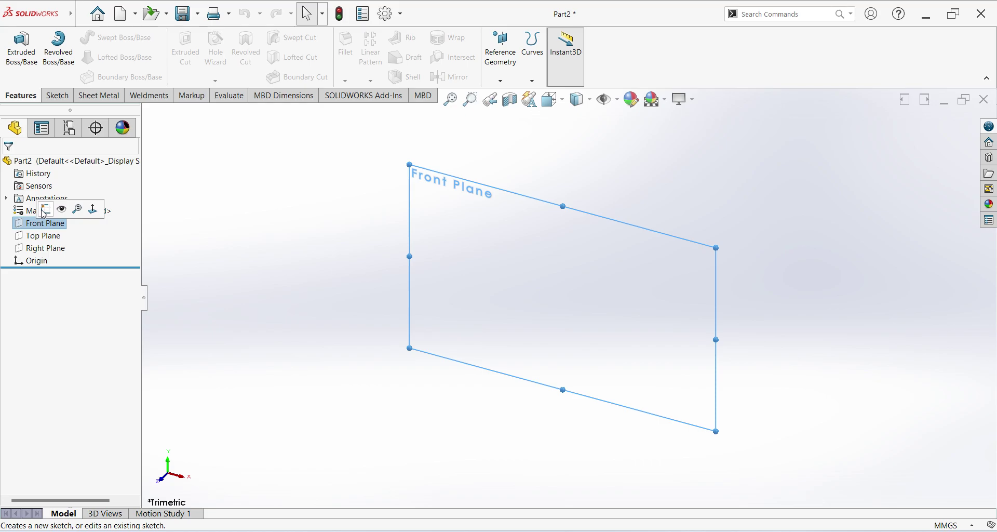
click(60, 212)
key(alt+Tab)
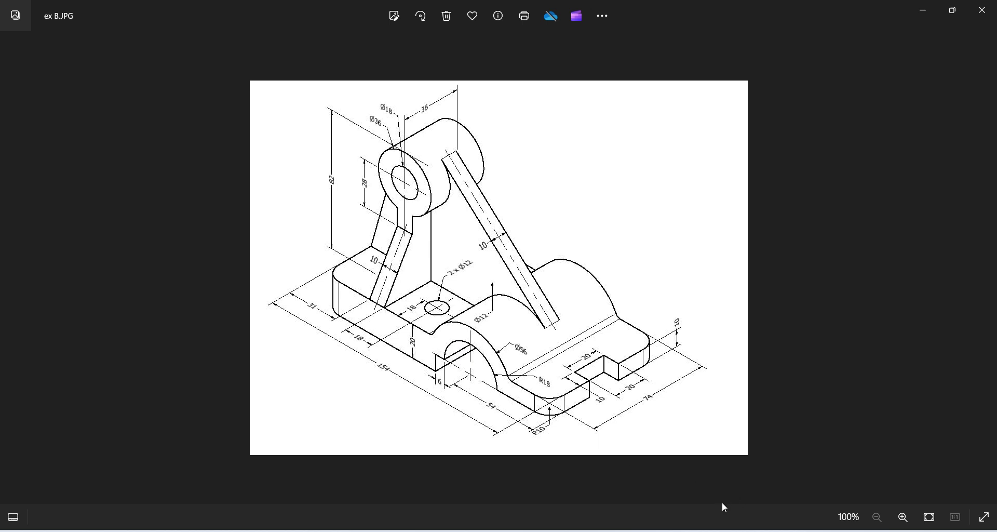
key(alt+Tab)
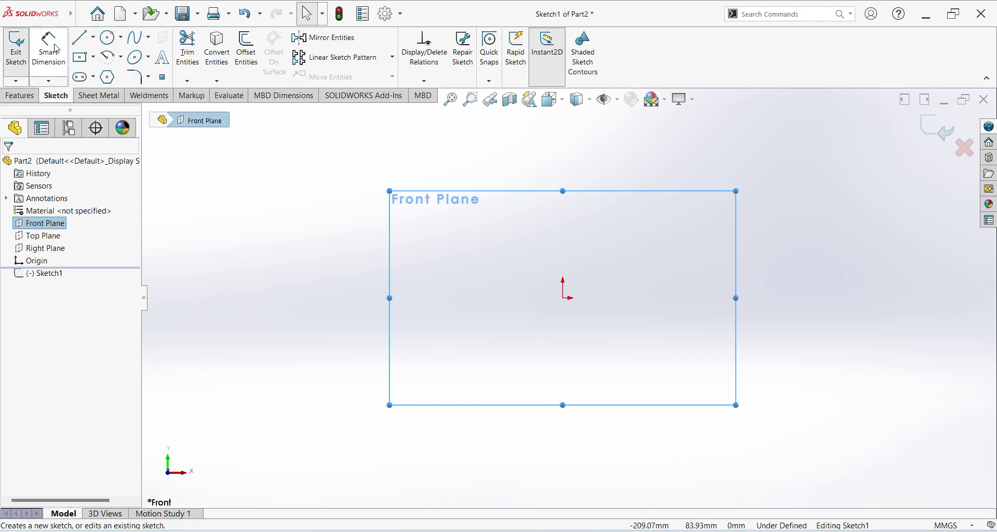
Sketch a stepped line chain: about 66 mm horizontal, about 15.5 mm vertically up, and about 17.6 mm horizontal towards the right.
click(83, 46)
click(408, 280)
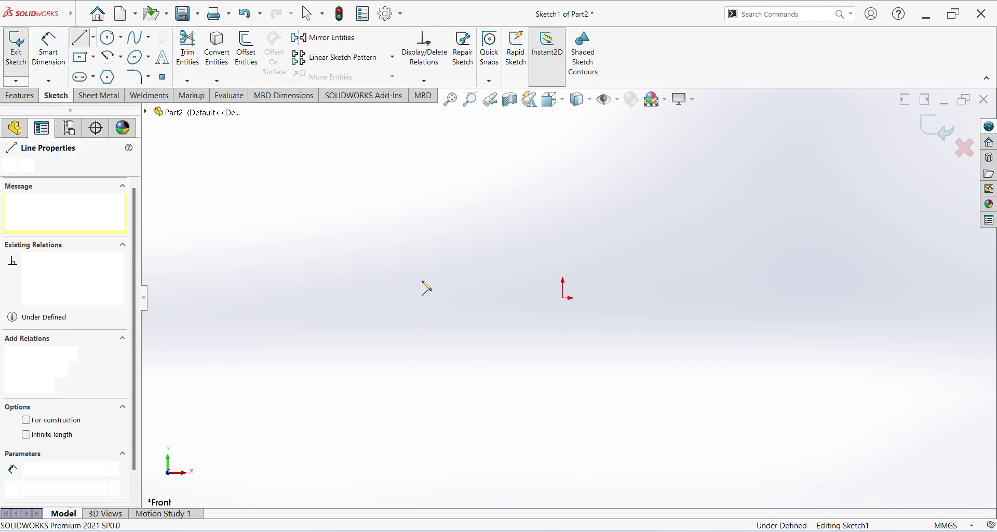
click(537, 280)
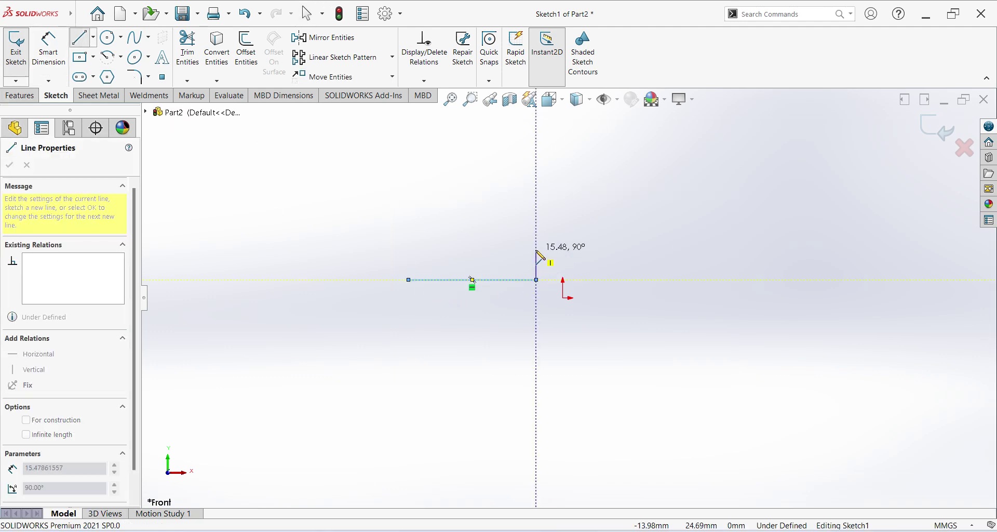
click(537, 250)
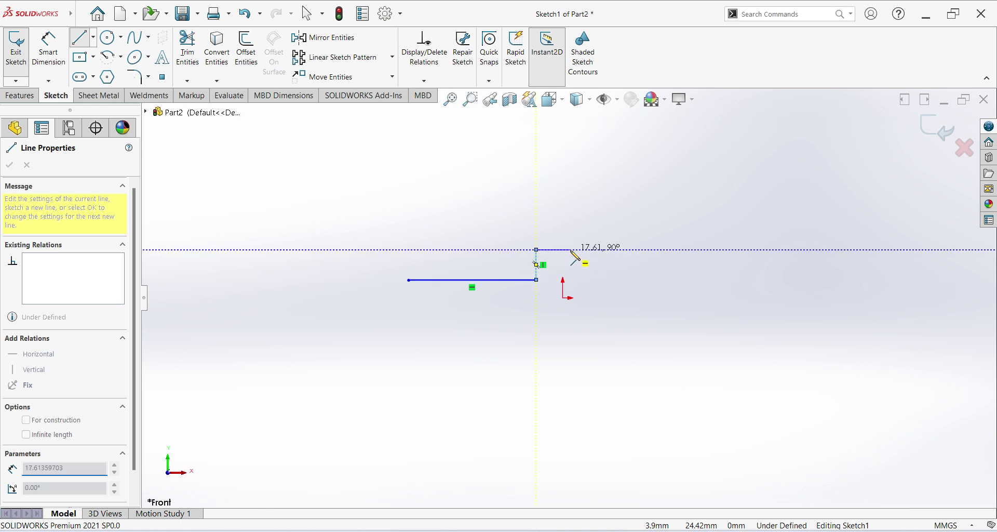
click(571, 249)
right_click(619, 304)
click(646, 308)
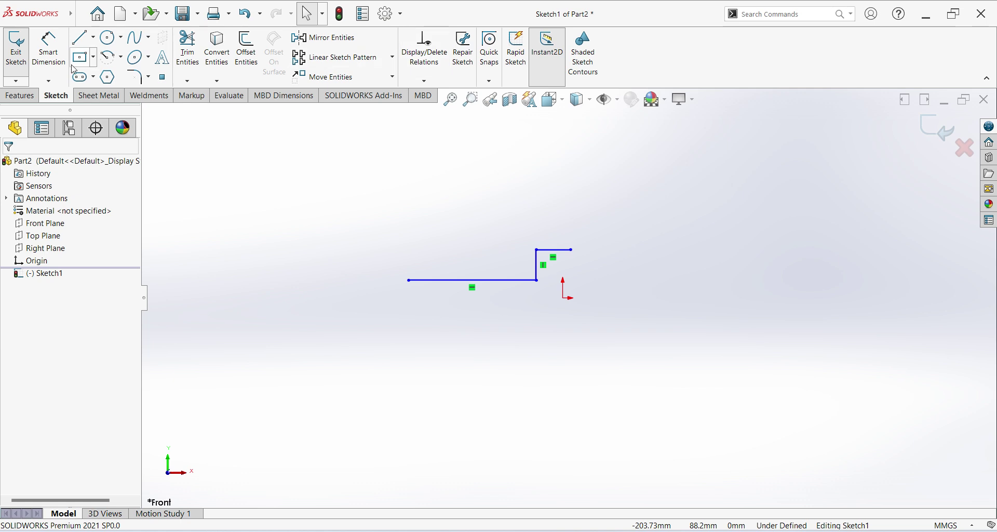
Dimension the long horizontal line with the expression 154-54-18-6, taking the values from the reference drawing.
click(48, 49)
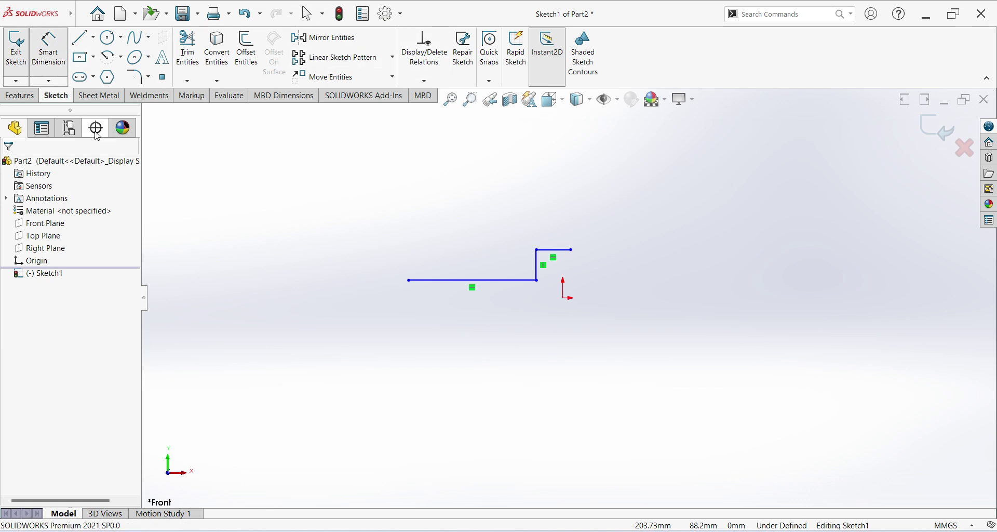
click(469, 280)
click(475, 347)
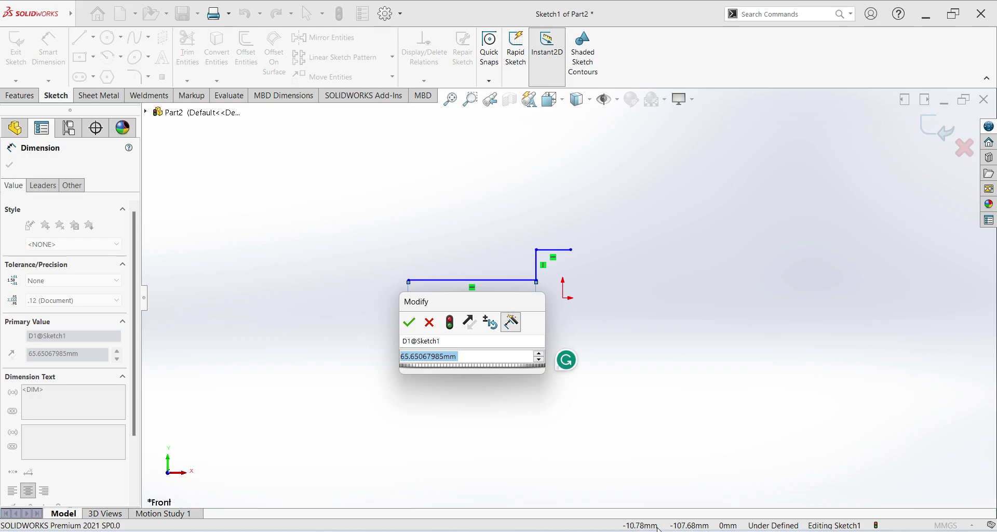
key(alt+Tab)
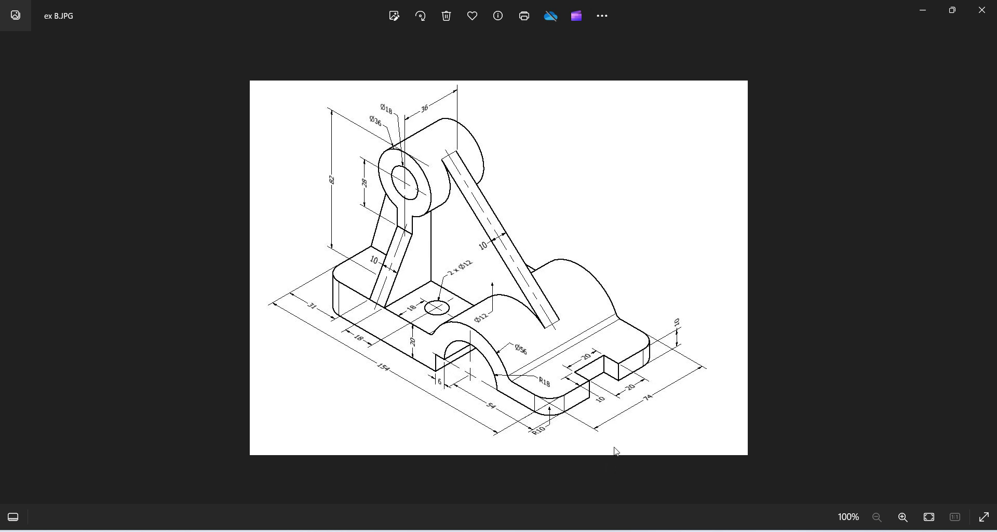
key(alt+Tab)
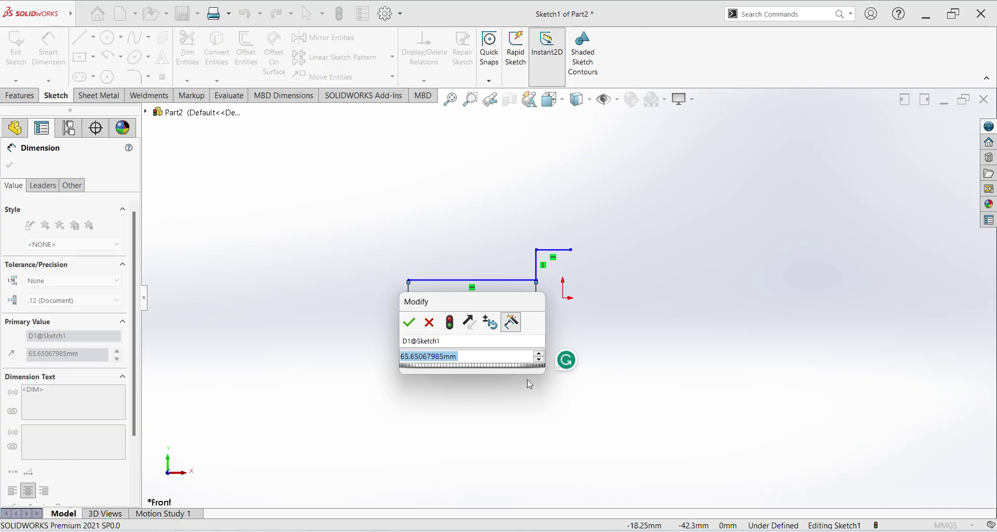
text(154)
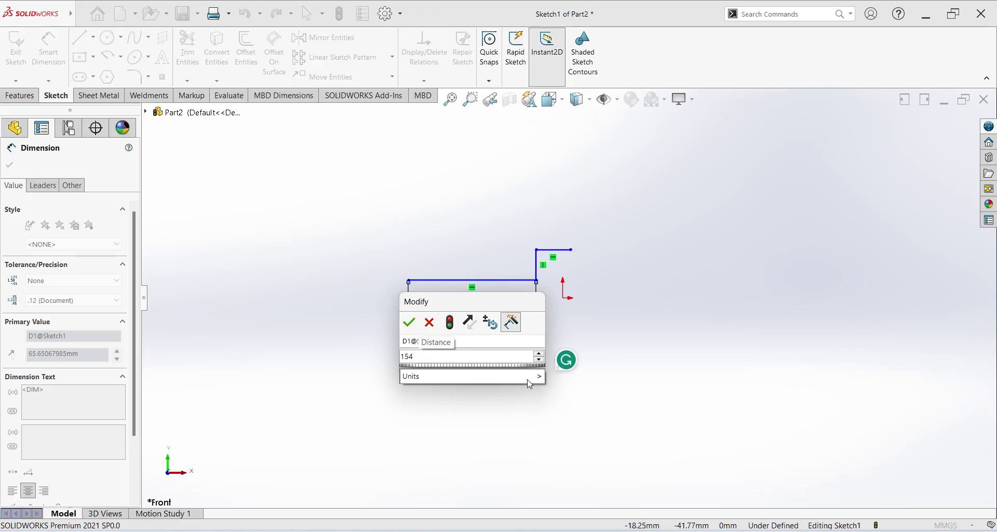
text(-54-)
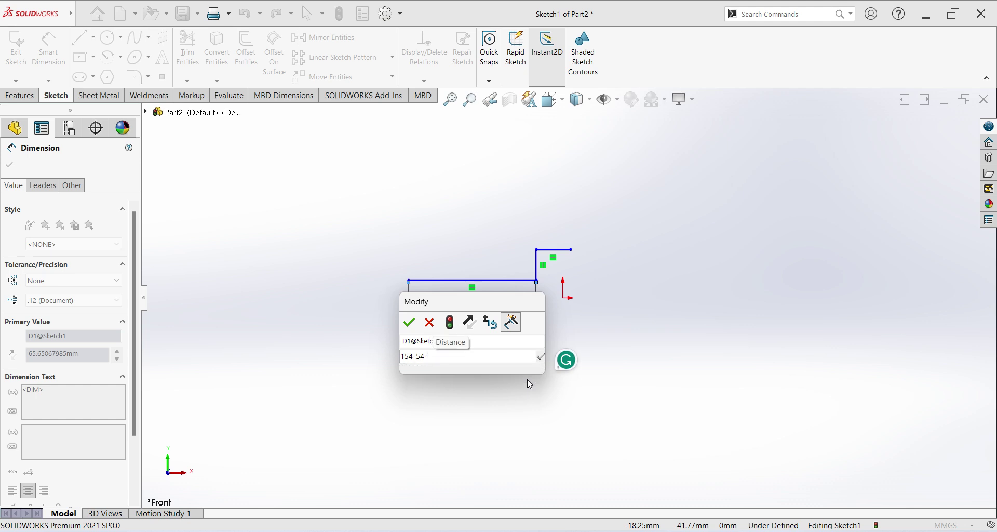
text(18-6)
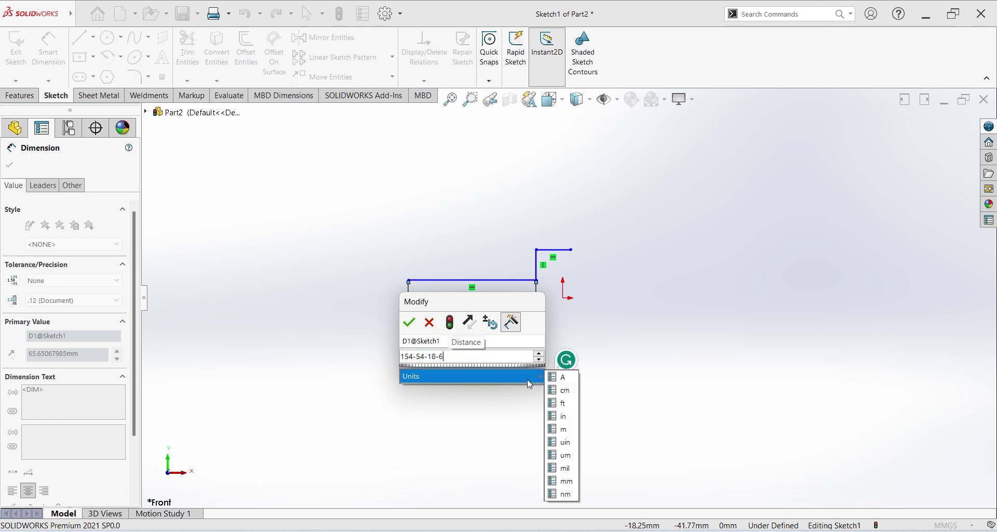
key(Return)
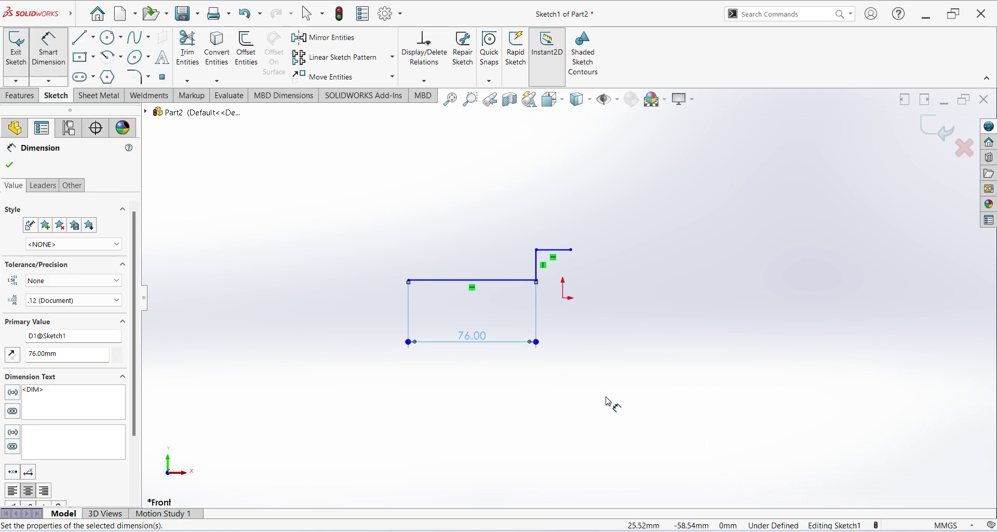
click(608, 399)
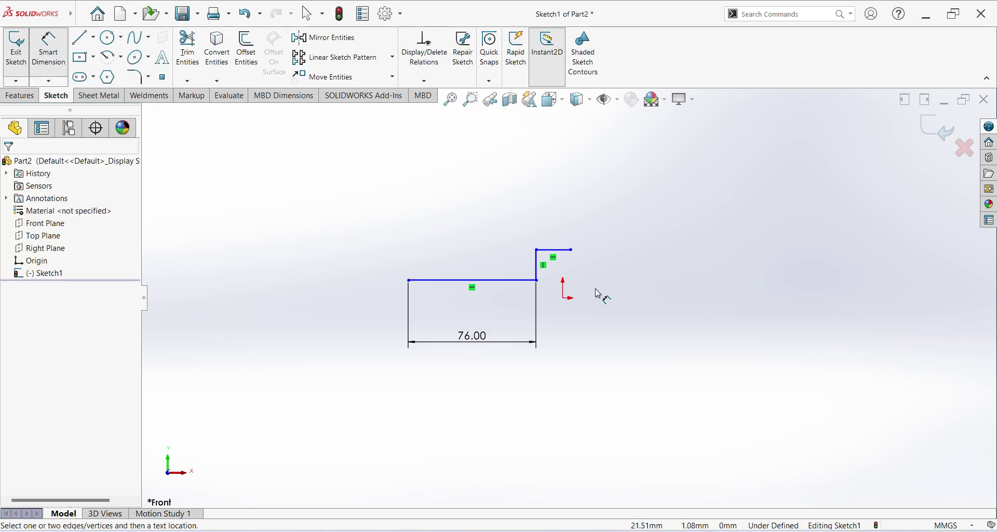
Dimension the short vertical line to 10 mm and the short upper horizontal line to 6 mm.
click(540, 275)
click(524, 280)
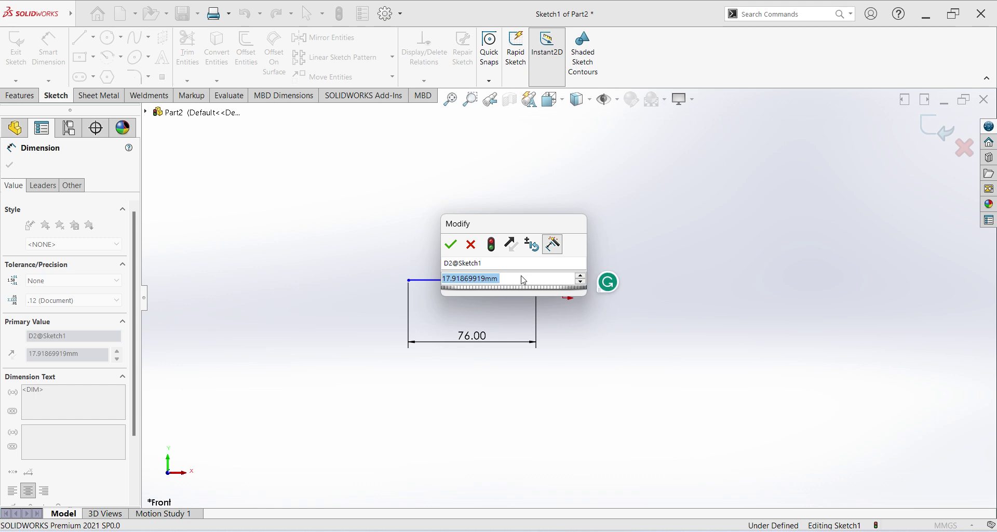
text(10)
key(Return)
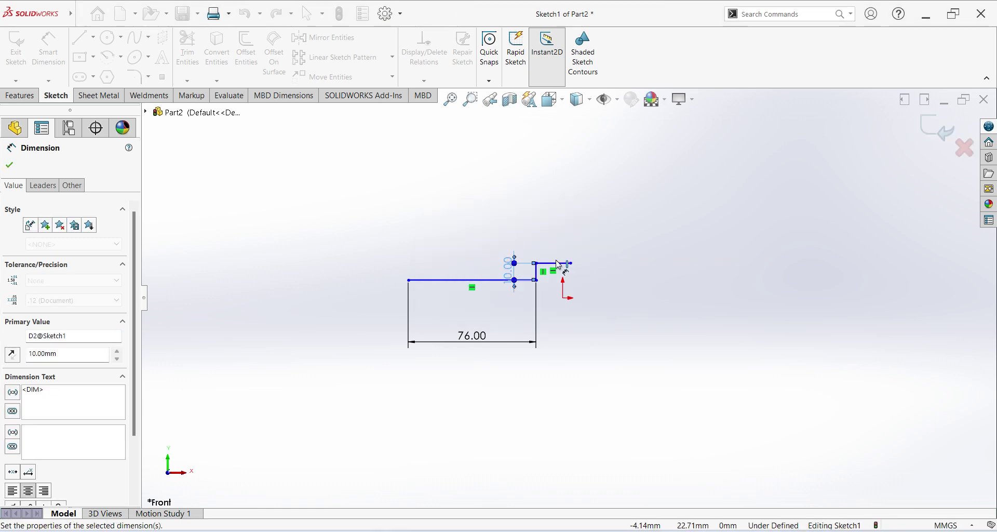
scroll(558, 265, down, 2)
click(553, 269)
click(553, 250)
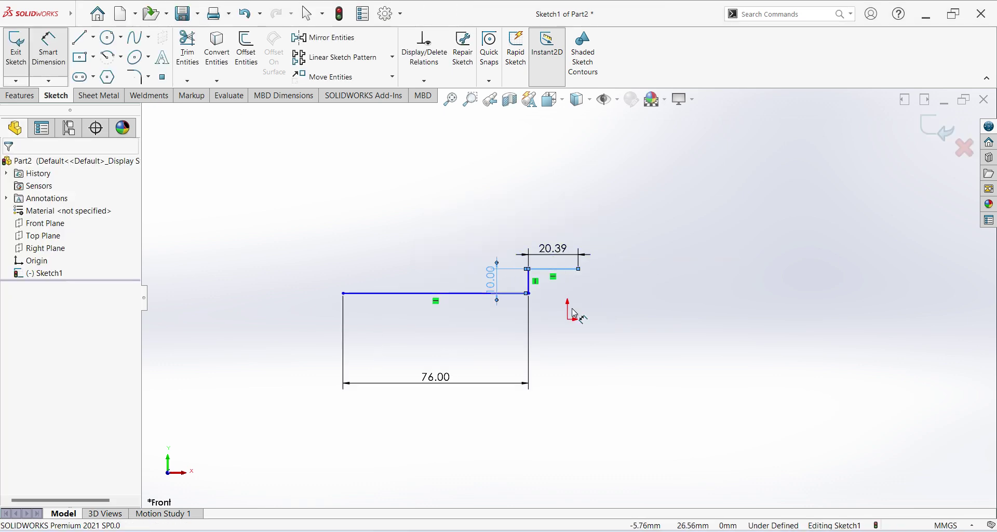
text(6)
key(Return)
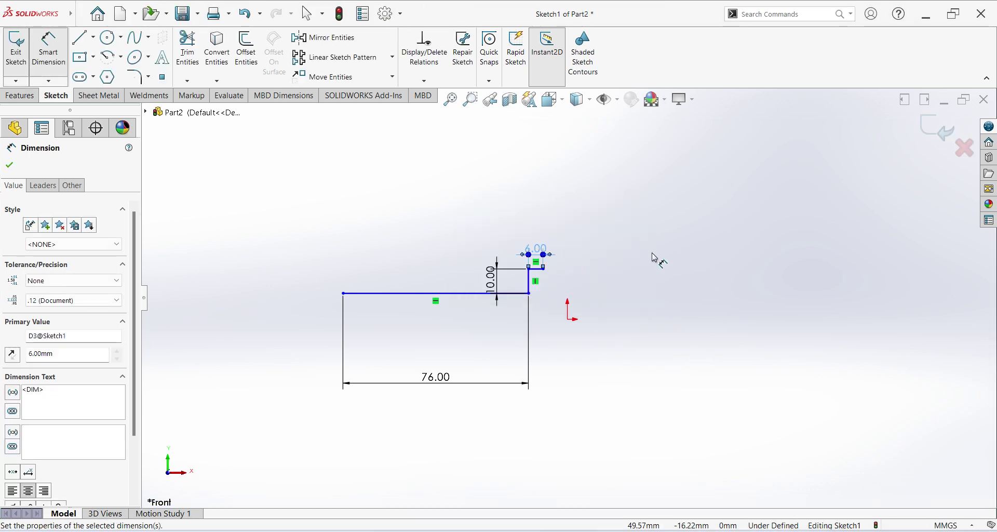
Sketch two concentric circles level with the upper line, the inner about 27 mm in radius through its endpoint, the outer about 38.5 mm.
scroll(590, 254, down, 3)
click(107, 37)
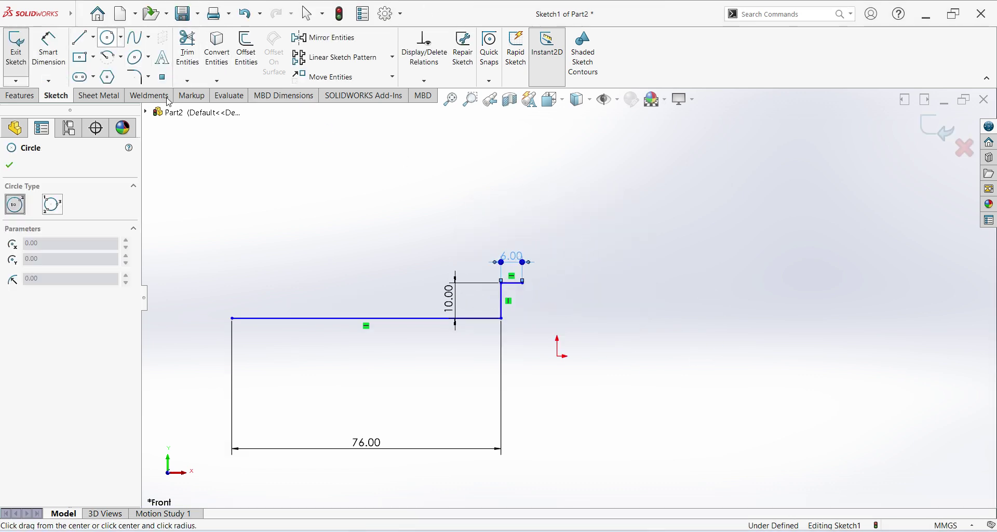
click(618, 282)
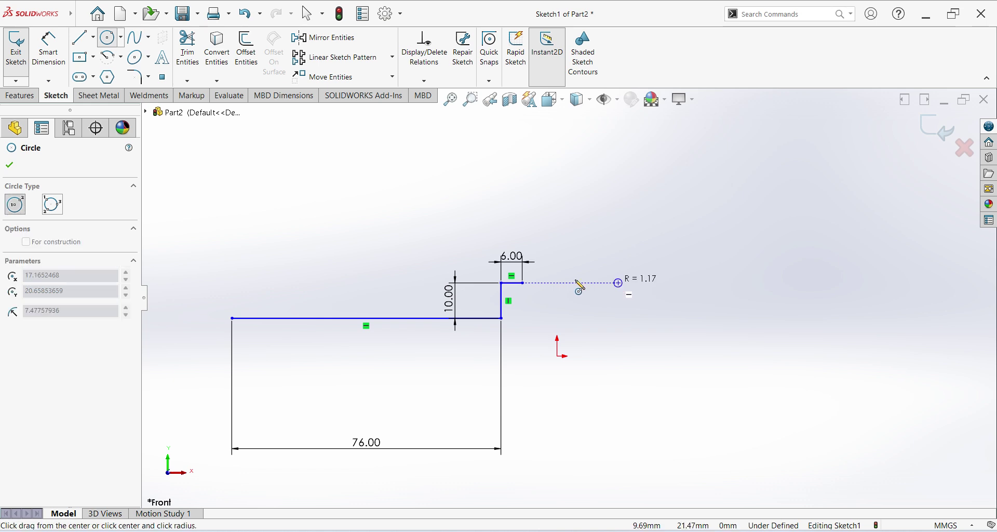
click(523, 282)
click(618, 282)
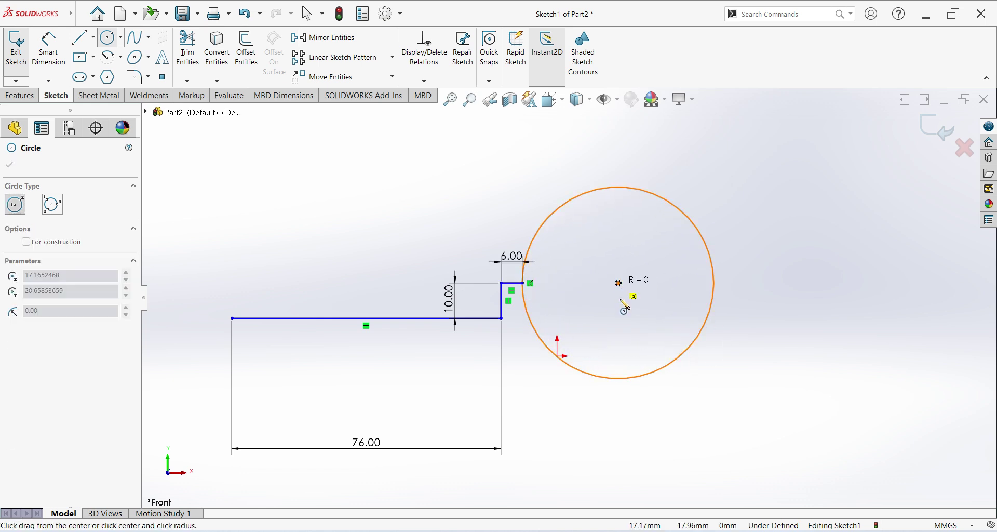
click(714, 379)
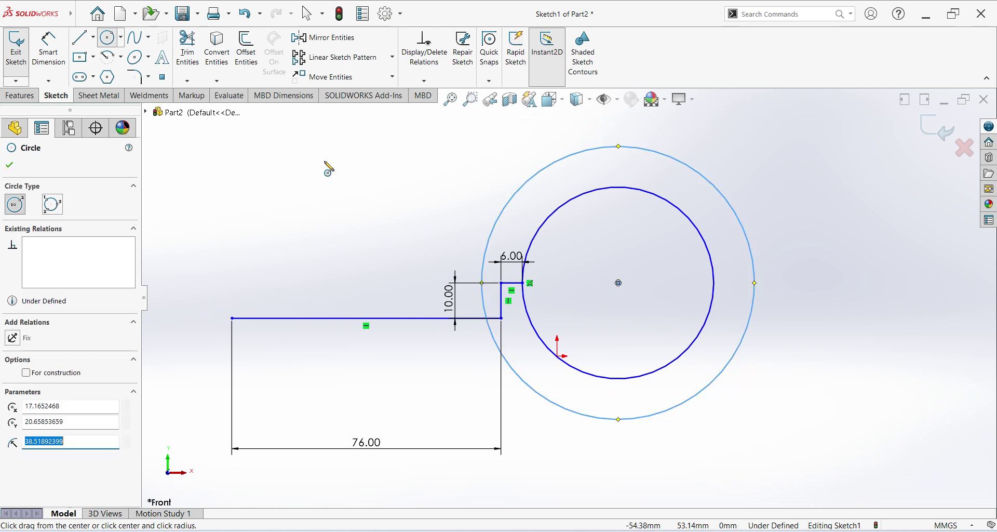
Dimension the inner circle's diameter to 36 mm.
click(59, 64)
click(713, 278)
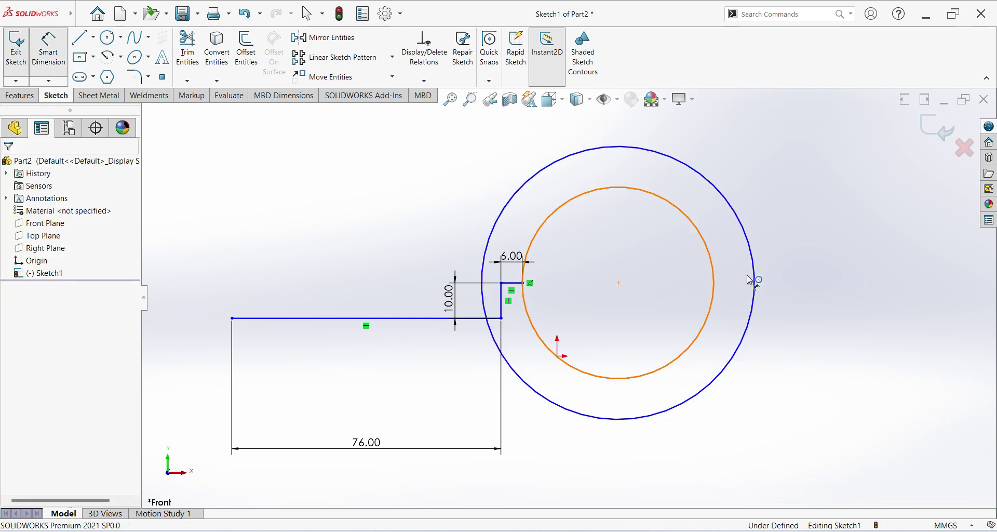
click(788, 364)
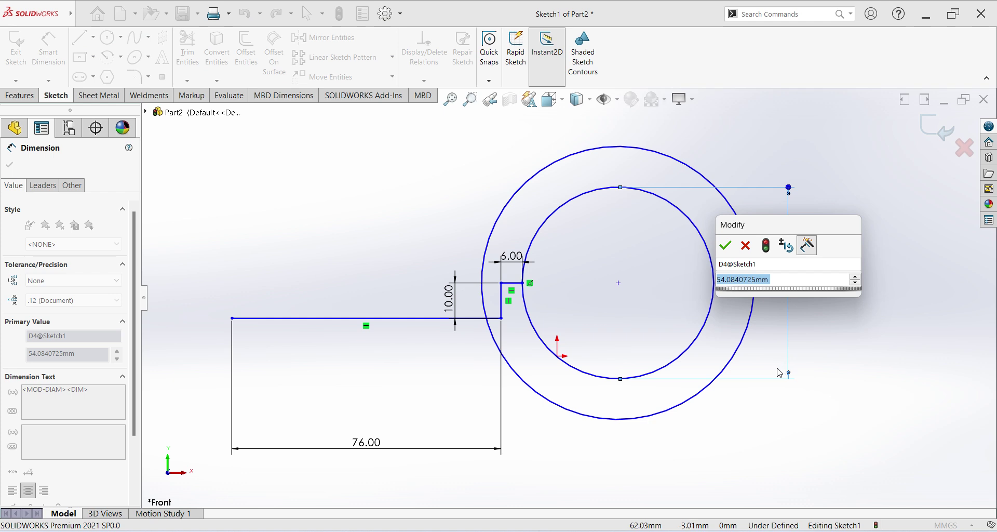
text(36)
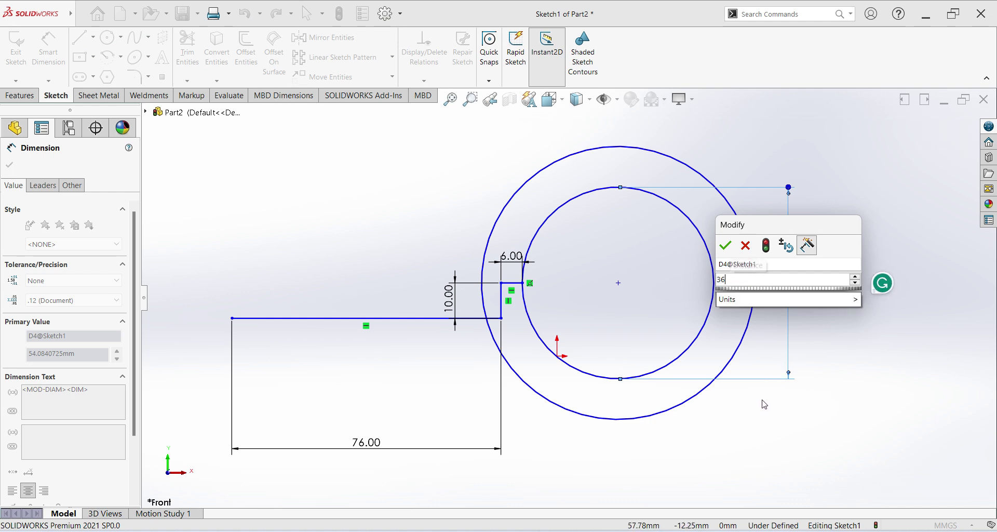
key(Return)
Dimension the outer circle's diameter to 54 mm.
click(712, 238)
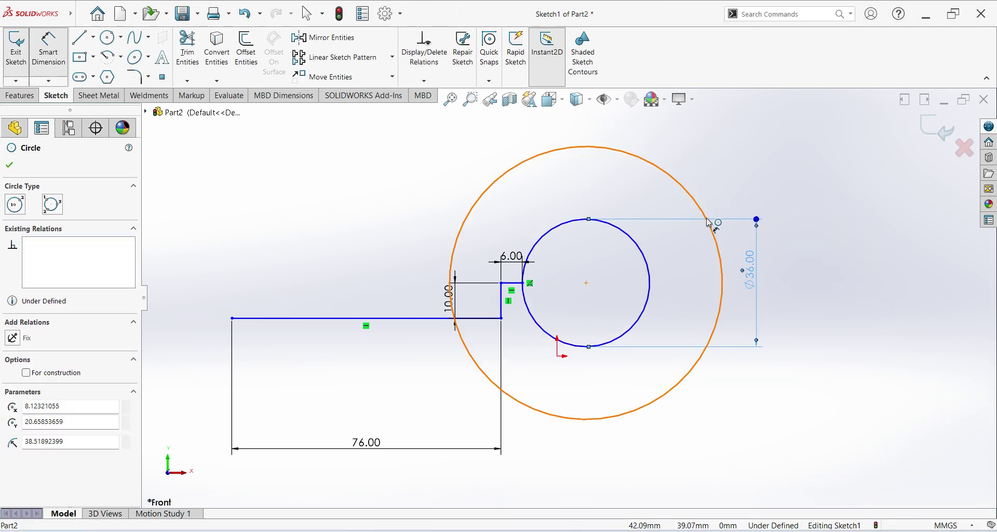
click(743, 275)
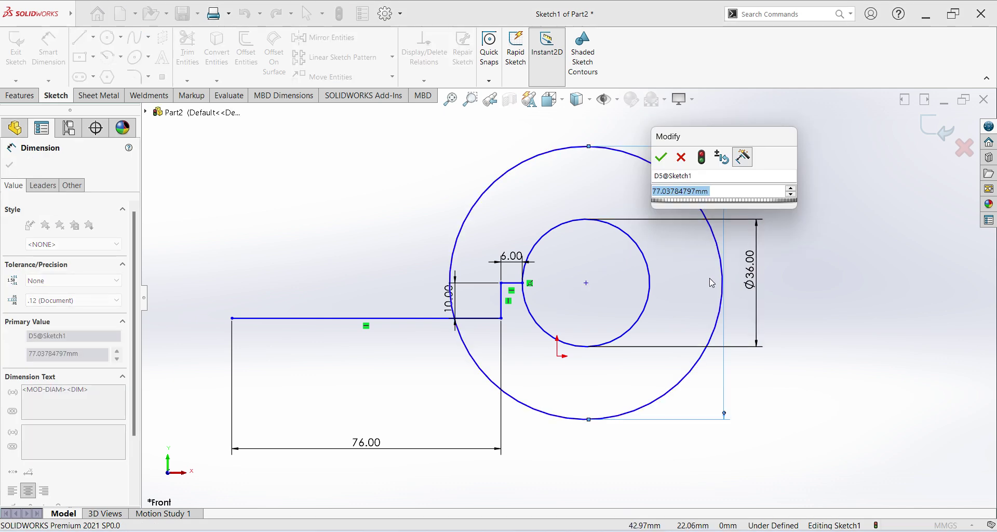
text(54)
key(Return)
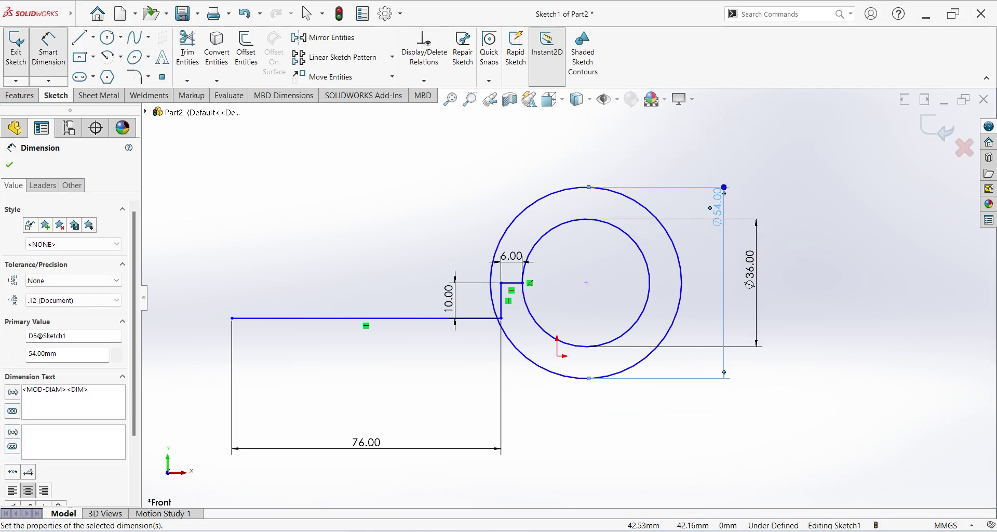
Check the outer arc's diameter in the reference drawing ex B and correct the outer circle's diameter to 56 mm.
key(alt+Tab)
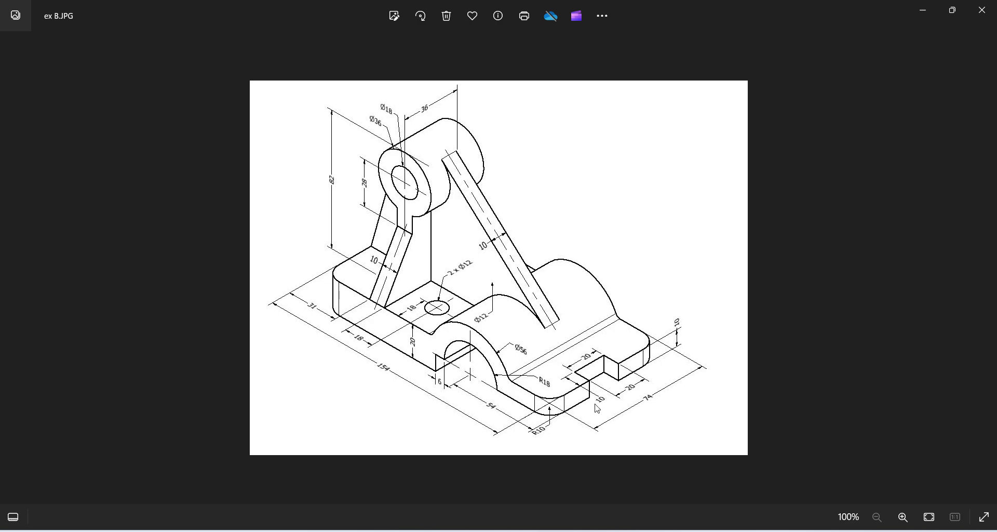
key(alt+Tab)
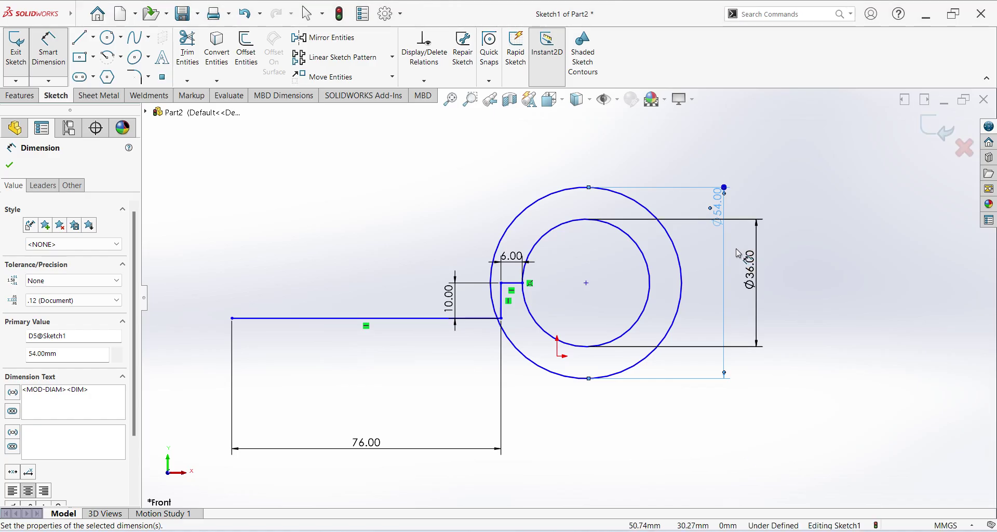
double_click(722, 210)
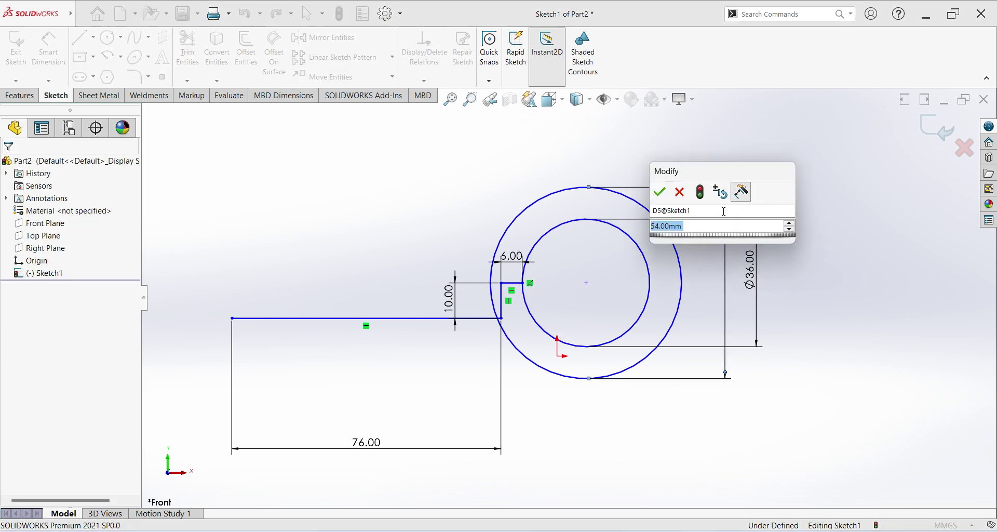
text(56)
key(Return)
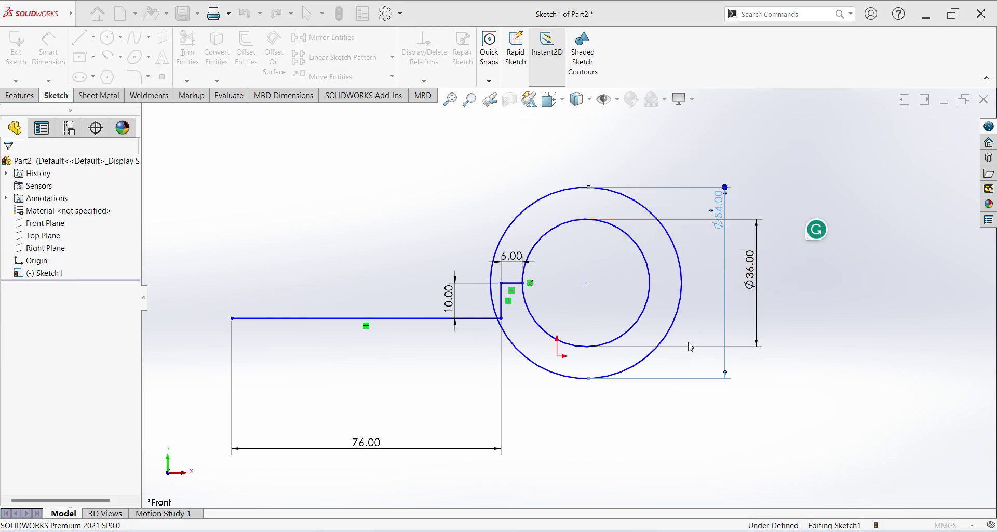
Sketch a line from the inner circle's right quadrant horizontally outward, up about 9.4 mm, and horizontally back to the outer circle.
scroll(786, 363, down, 2)
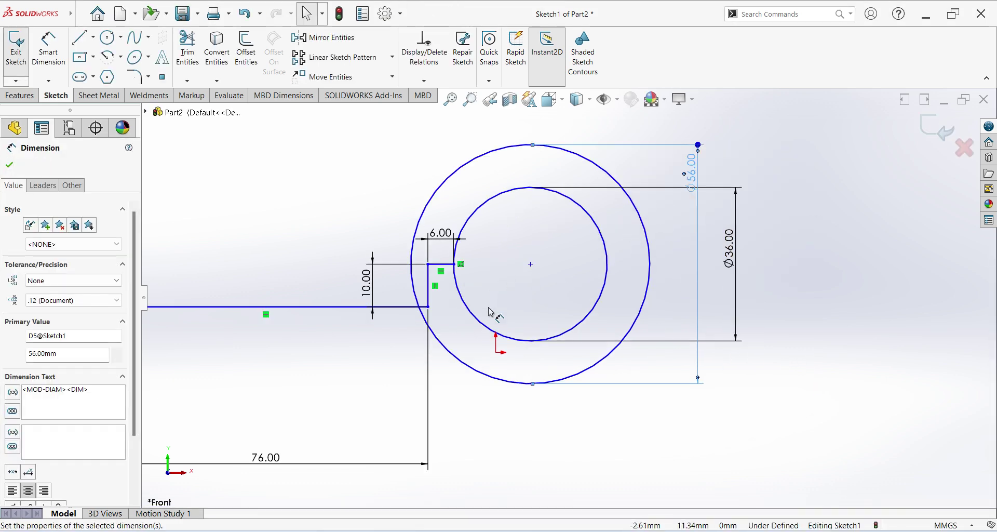
key(l)
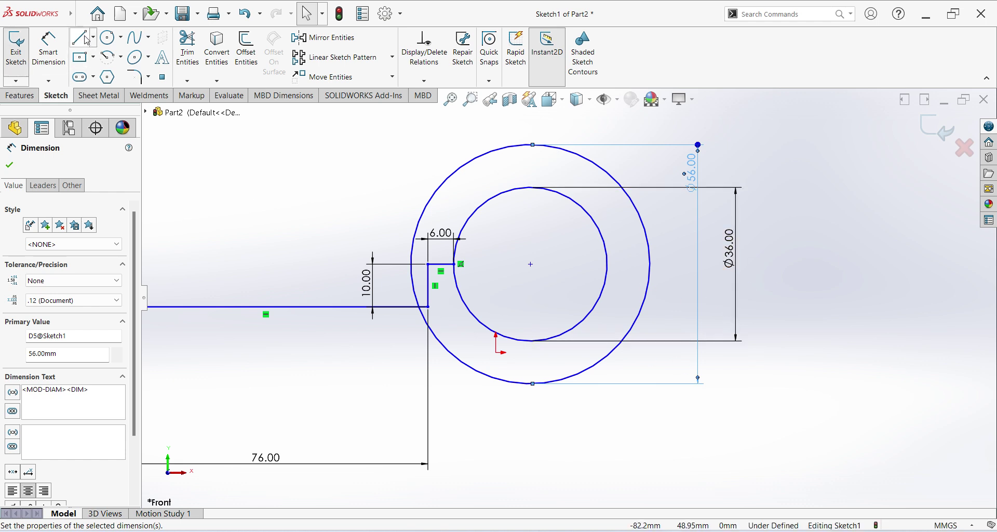
click(608, 264)
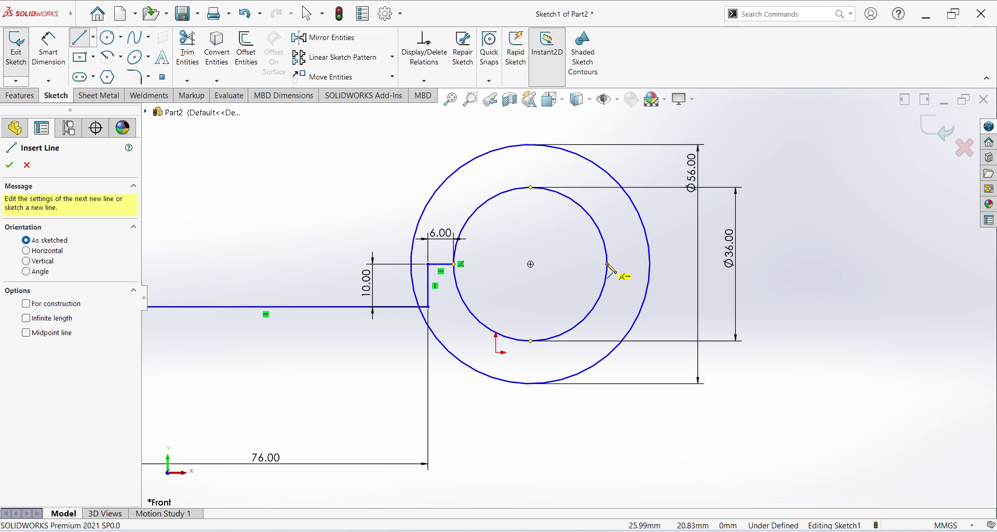
click(607, 264)
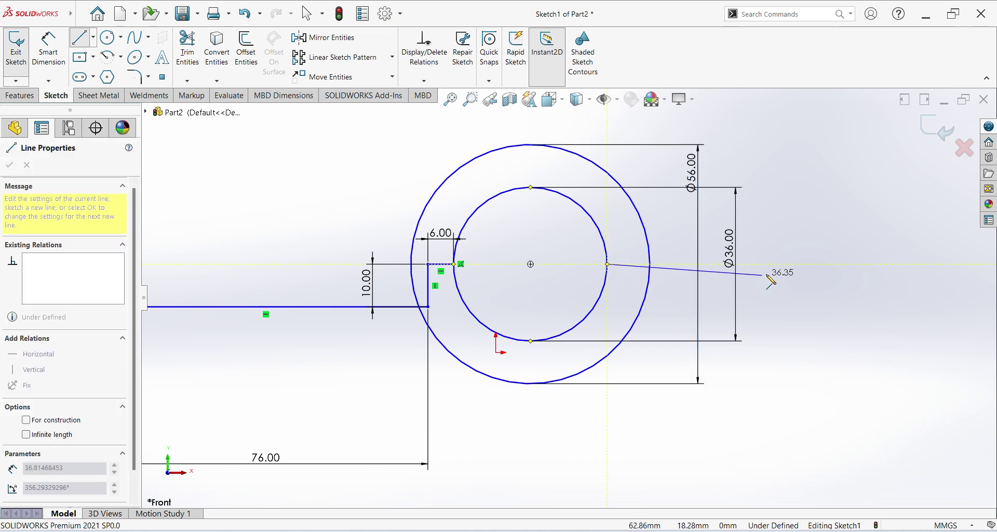
click(803, 264)
click(803, 223)
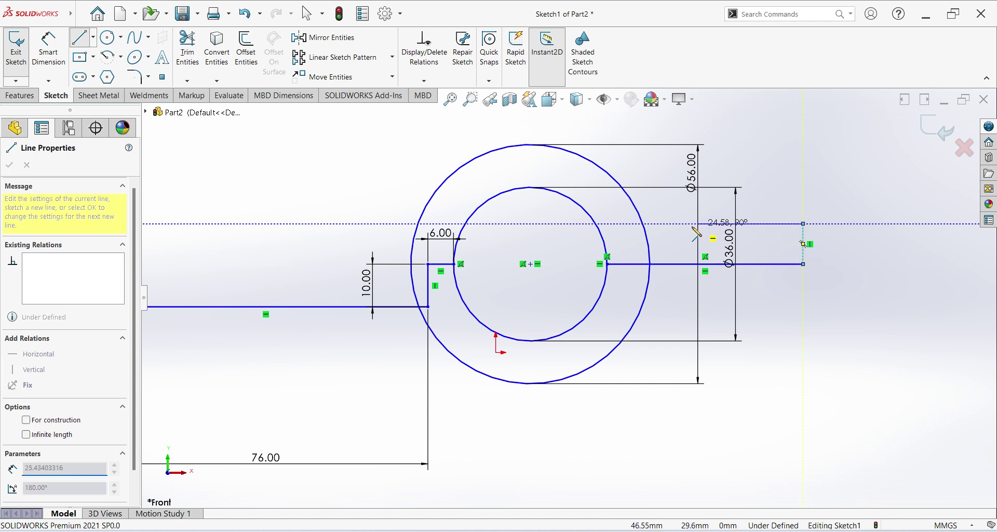
click(644, 224)
right_click(623, 243)
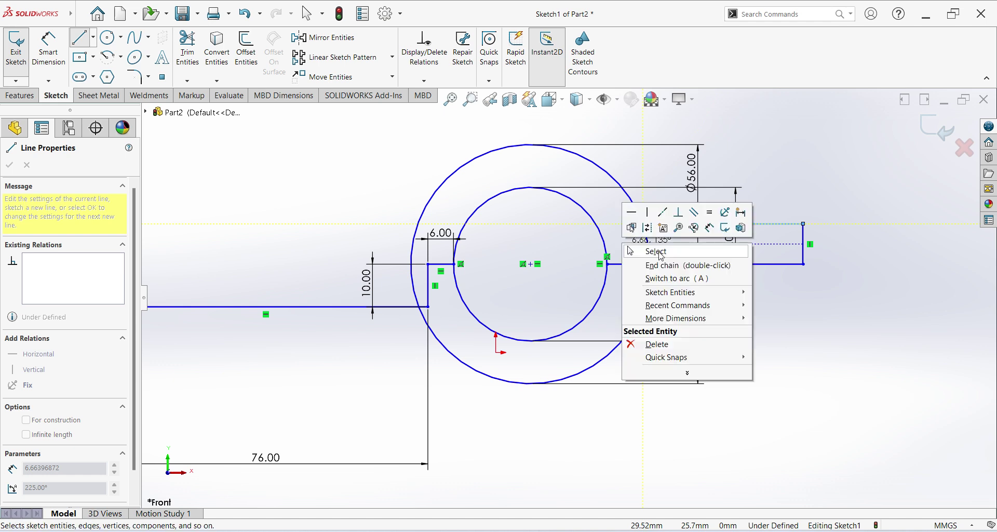
click(661, 252)
Dimension the overall length to 154 mm, from the long line's left endpoint to the right flange's lower outer corner.
scroll(586, 304, up, 1)
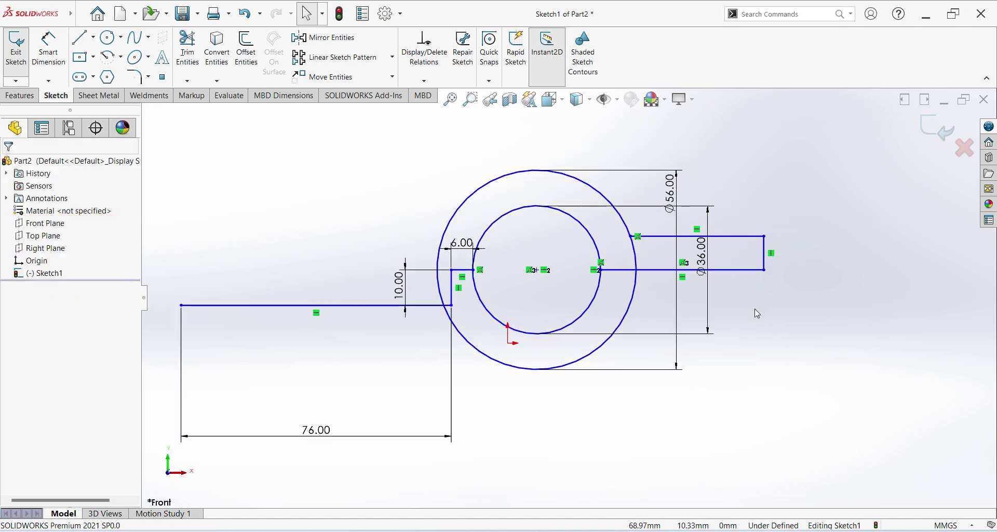
click(48, 50)
click(202, 311)
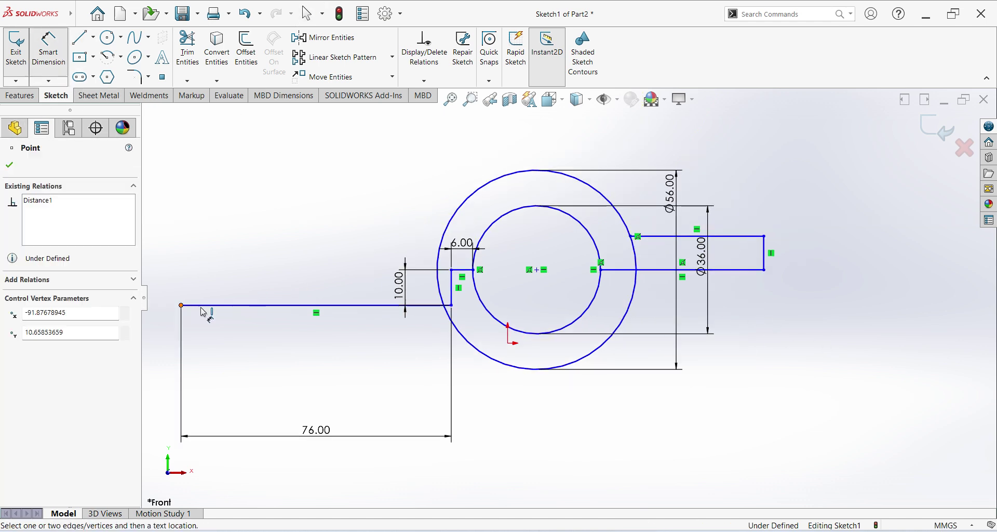
click(764, 270)
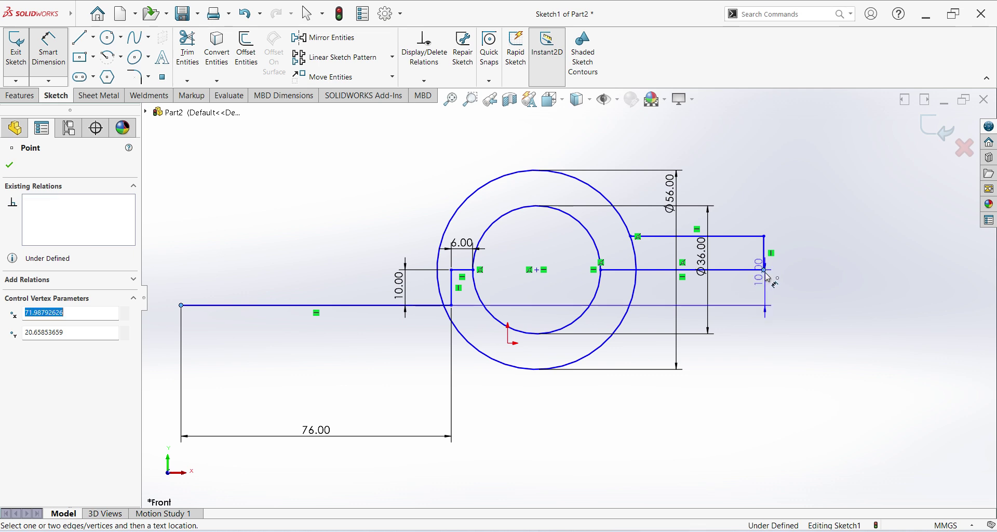
click(489, 476)
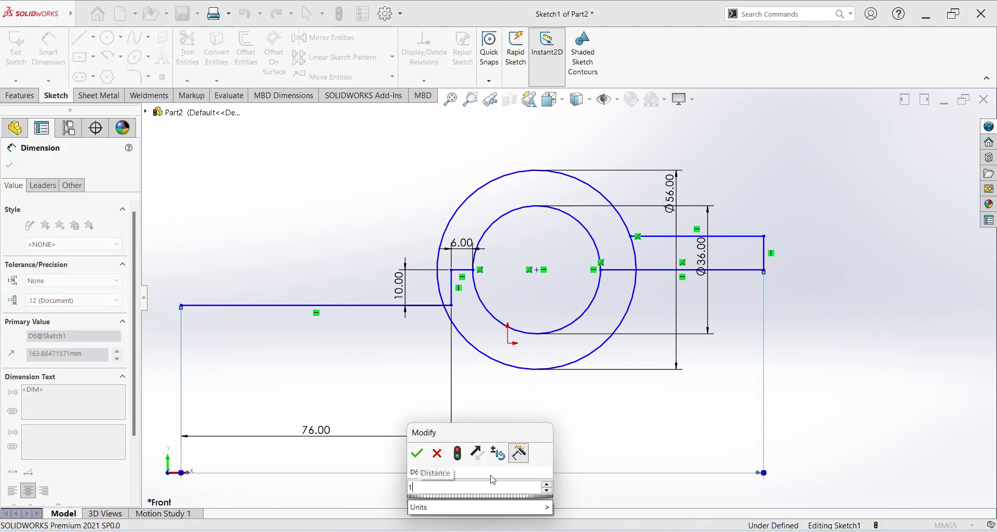
key(Return)
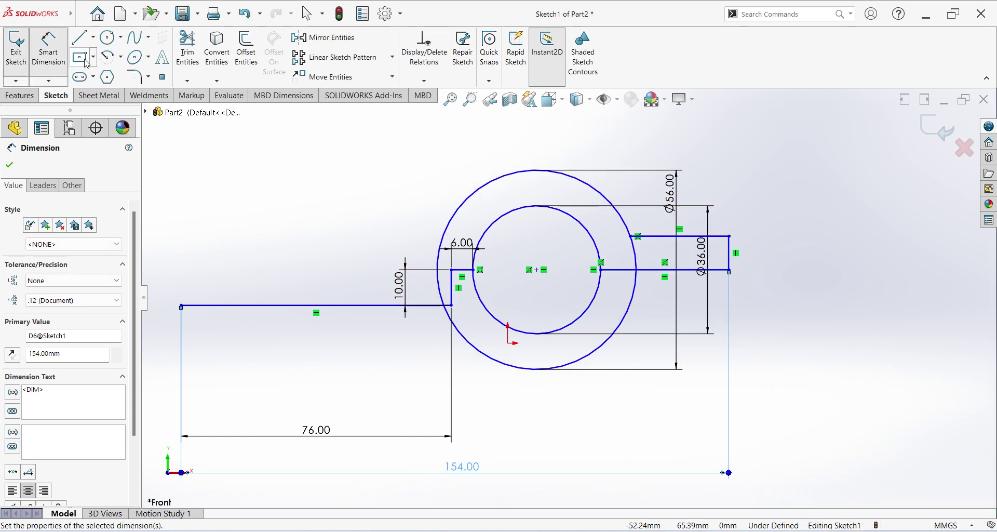
Sketch a horizontal line from the outer circle's left side, level with the right flange's upper edge, and close it vertically onto the long line's left endpoint.
click(76, 43)
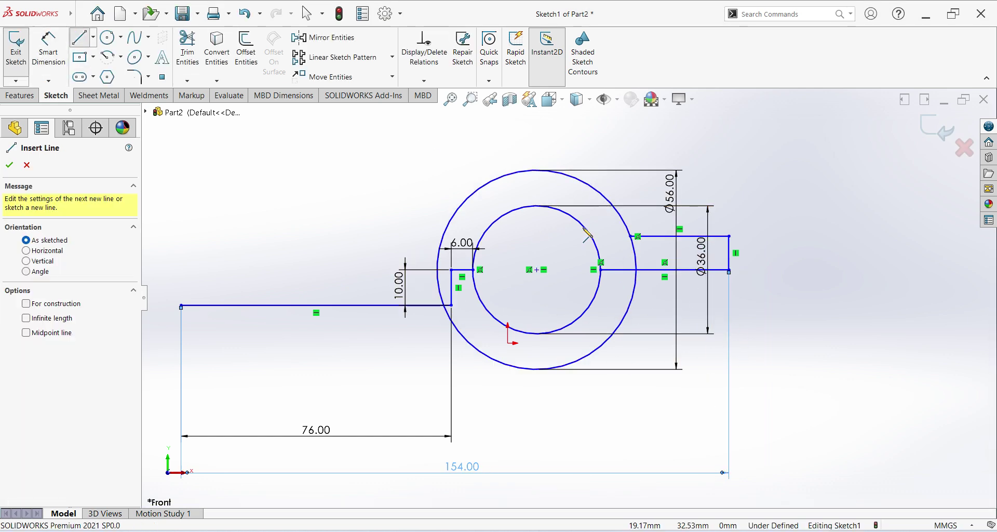
click(444, 238)
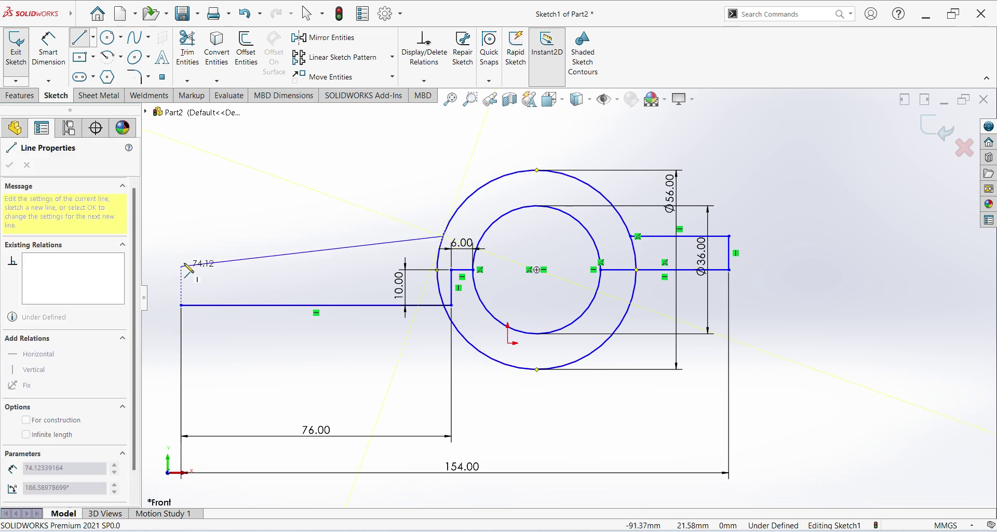
click(181, 237)
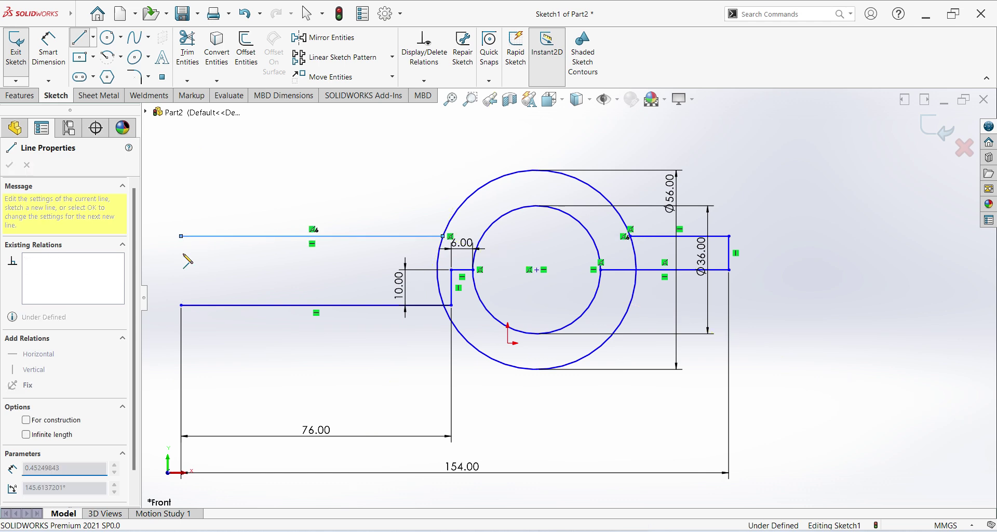
click(181, 305)
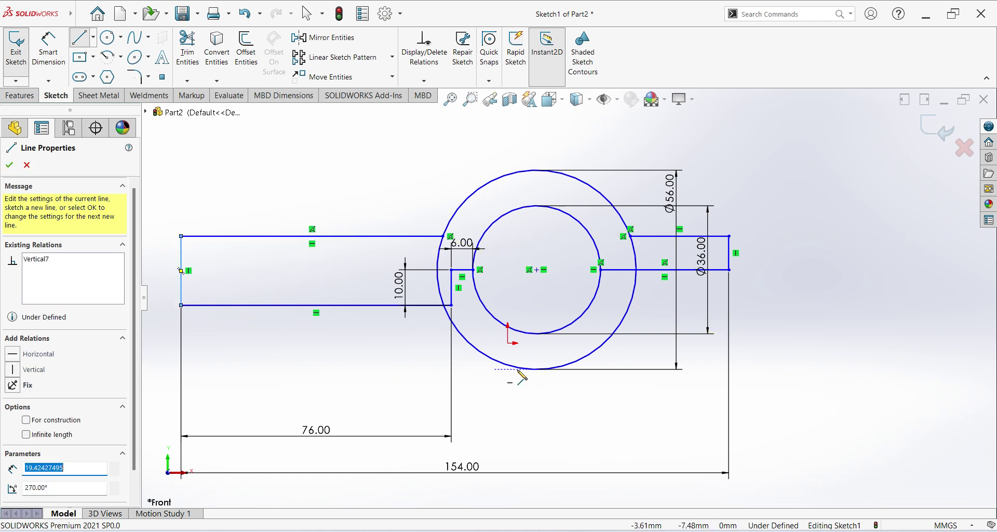
key(Escape)
Dimension the right flange's vertical end edge to 10 mm and the profile's left vertical edge to 20 mm.
key(d)
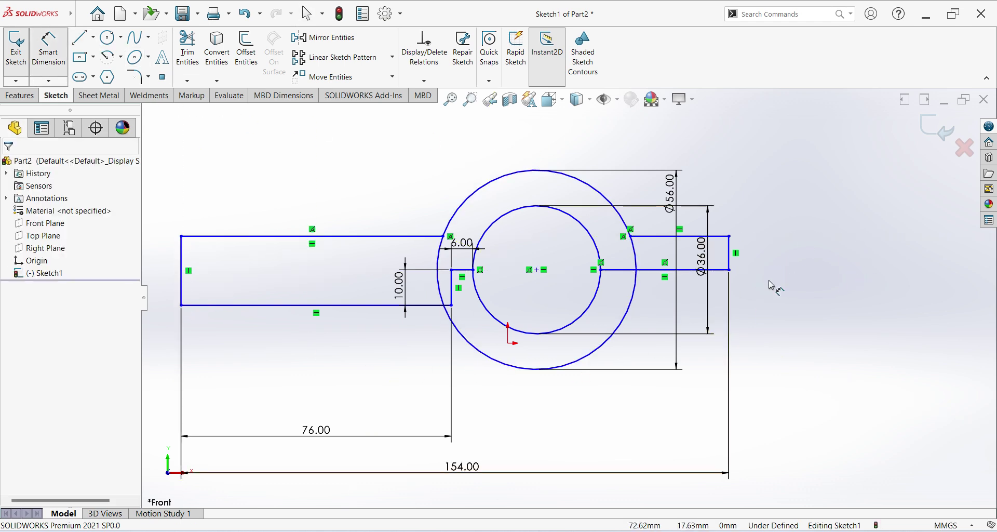
click(729, 261)
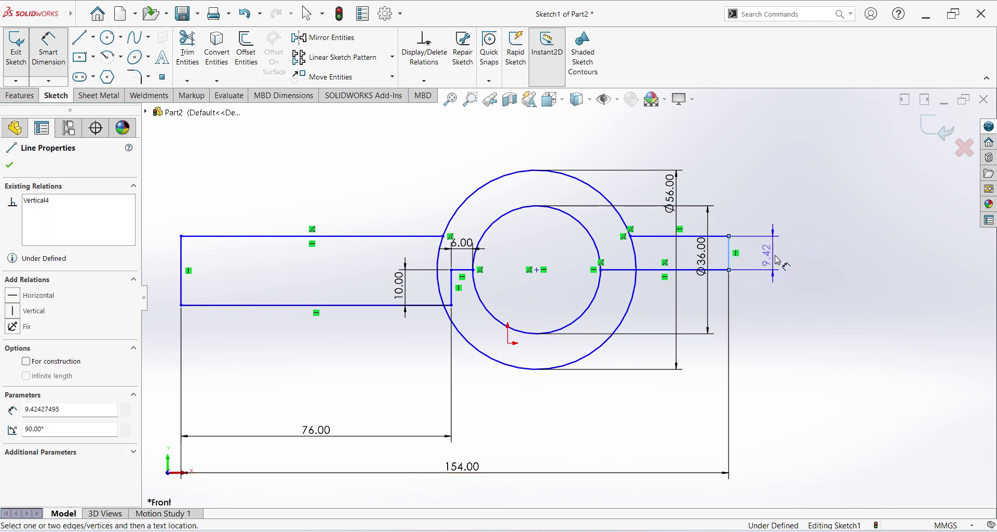
click(768, 317)
text(10)
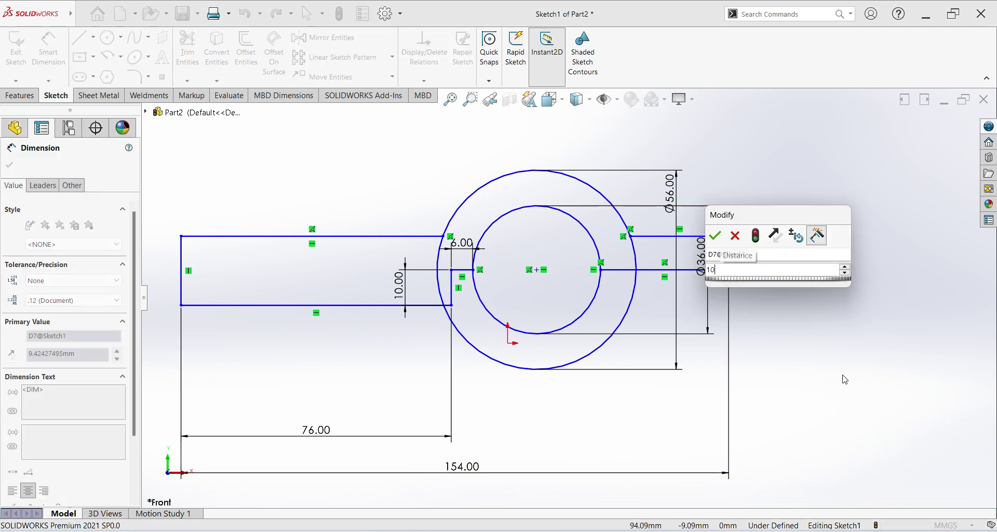
key(Return)
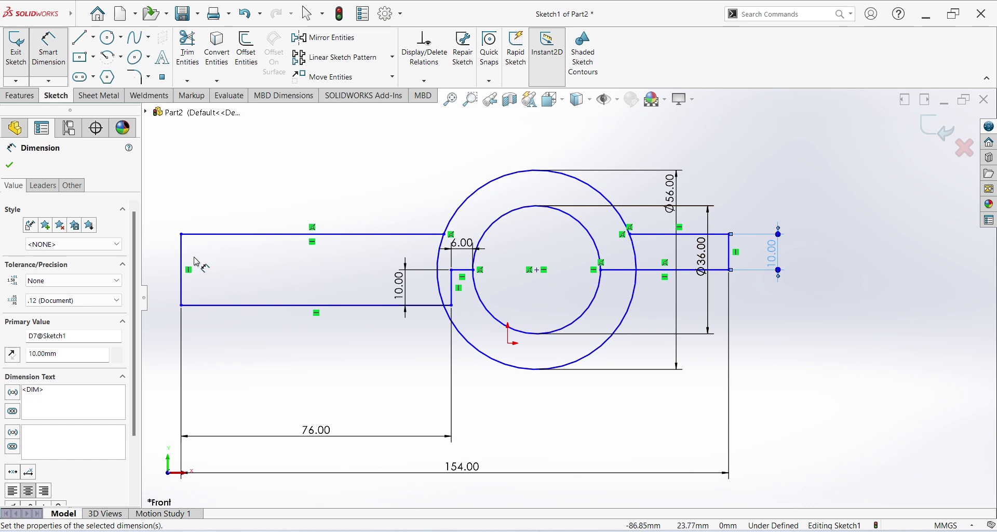
click(183, 287)
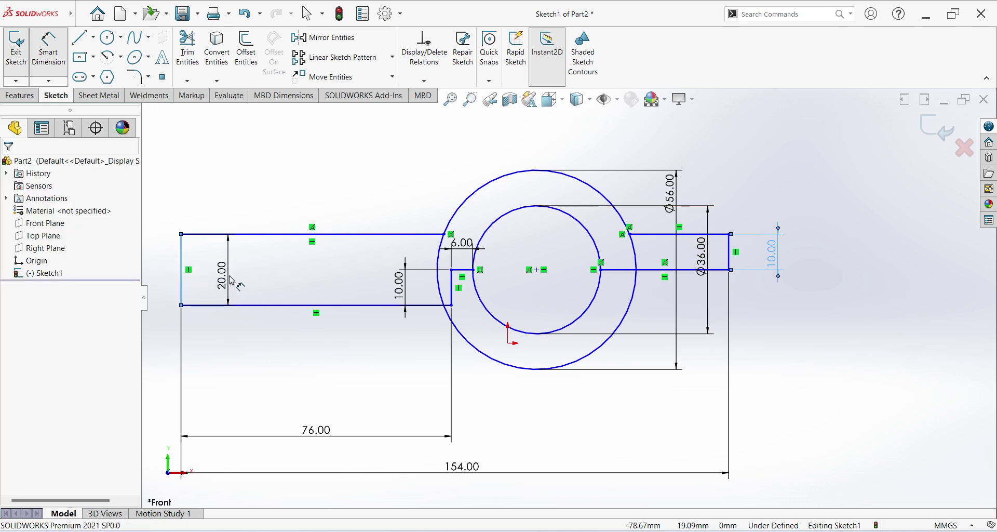
click(223, 270)
key(Return)
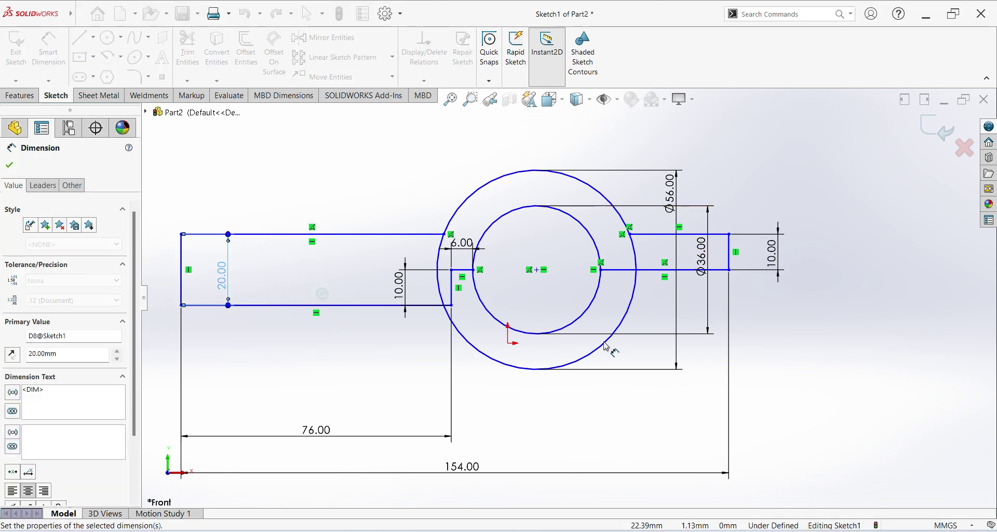
Trim the lower halves of both circles and the outer circle's remaining ends inside the flanges, leaving one closed arched profile.
scroll(332, 337, down, 1)
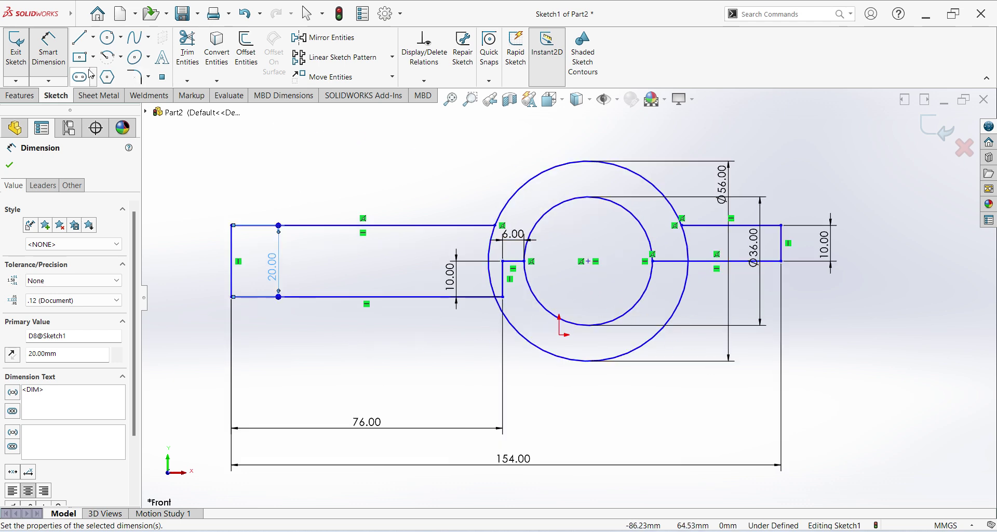
click(188, 52)
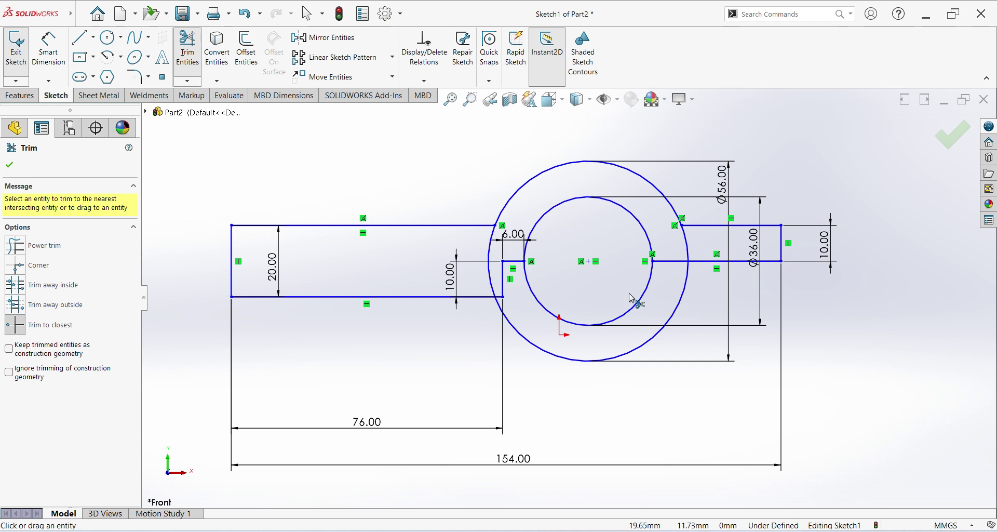
mouse_move(631, 298)
mouse_down()
mouse_move(647, 311)
mouse_move(658, 359)
mouse_up()
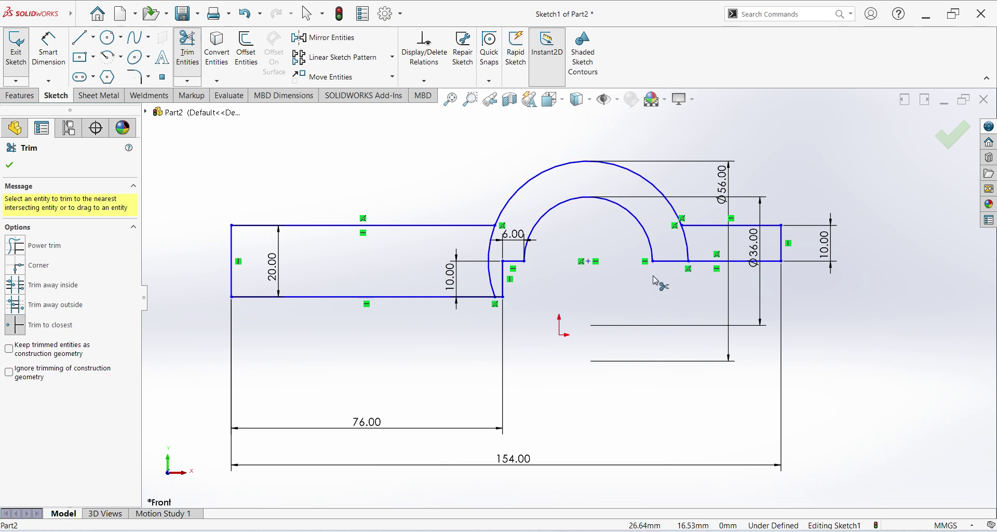
drag(687, 245, 691, 249)
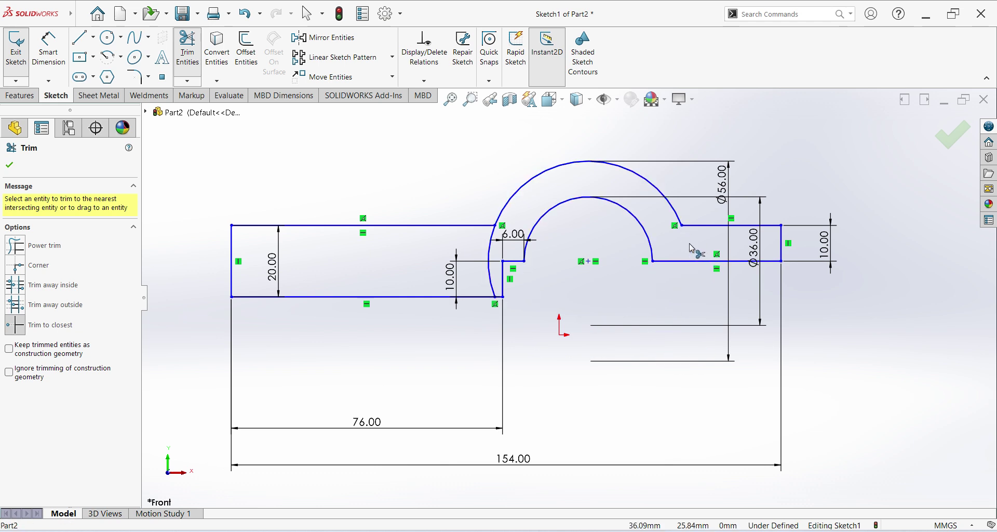
click(492, 285)
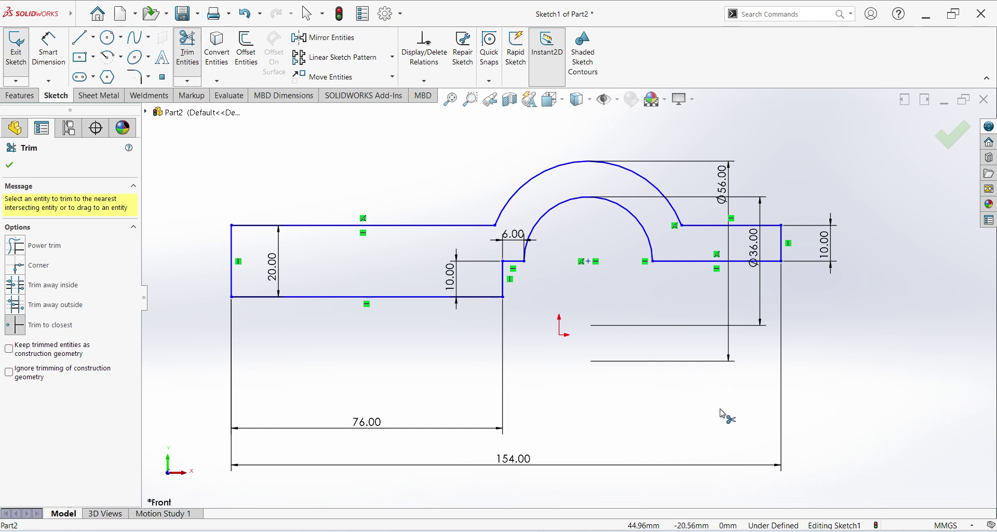
key(Escape)
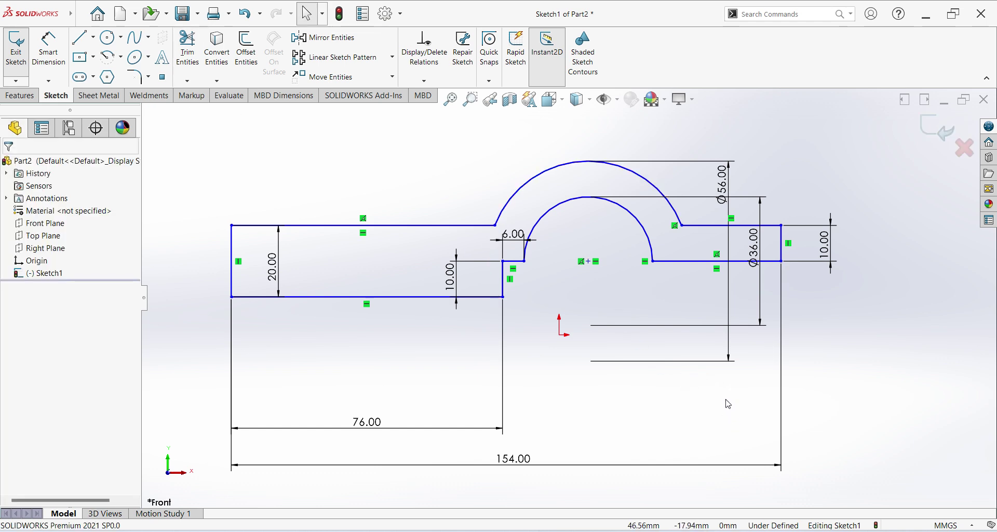
click(49, 48)
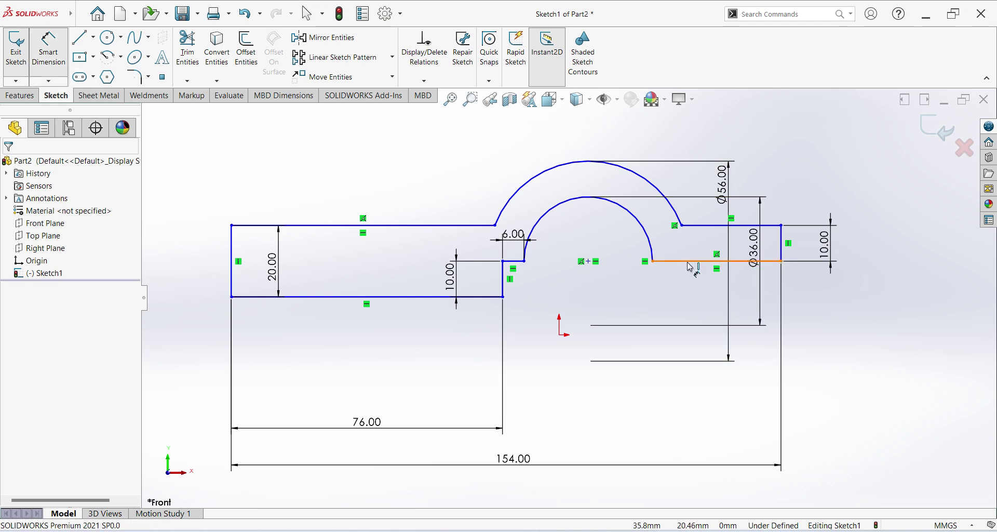
click(691, 266)
click(715, 406)
key(Escape)
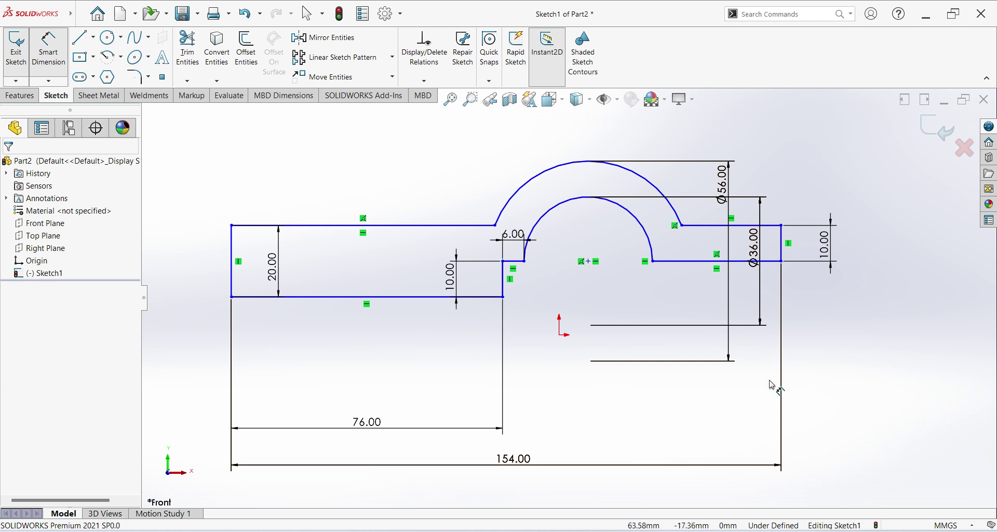
Dimension the horizontal distance from the profile's left vertical edge to the origin as 154/2 mm.
scroll(597, 349, up, 1)
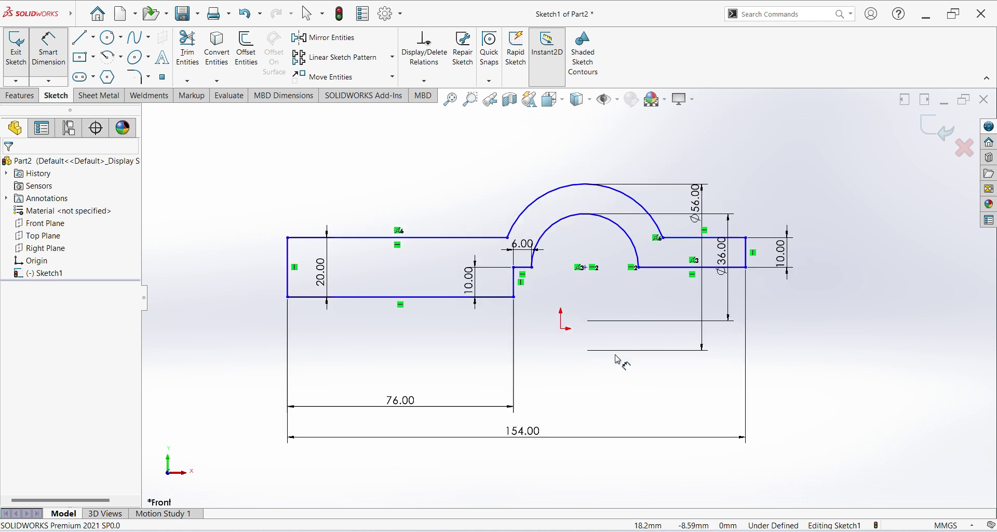
click(58, 61)
click(288, 286)
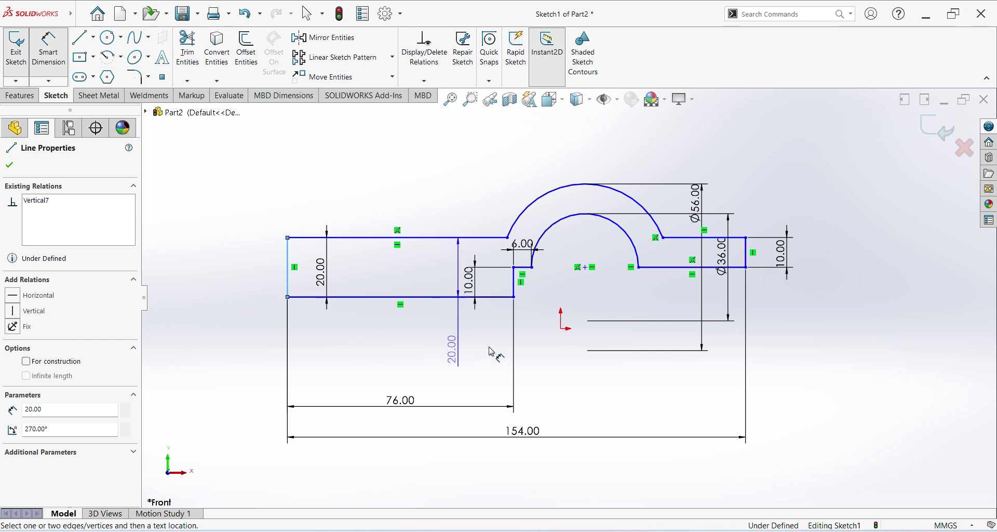
click(560, 328)
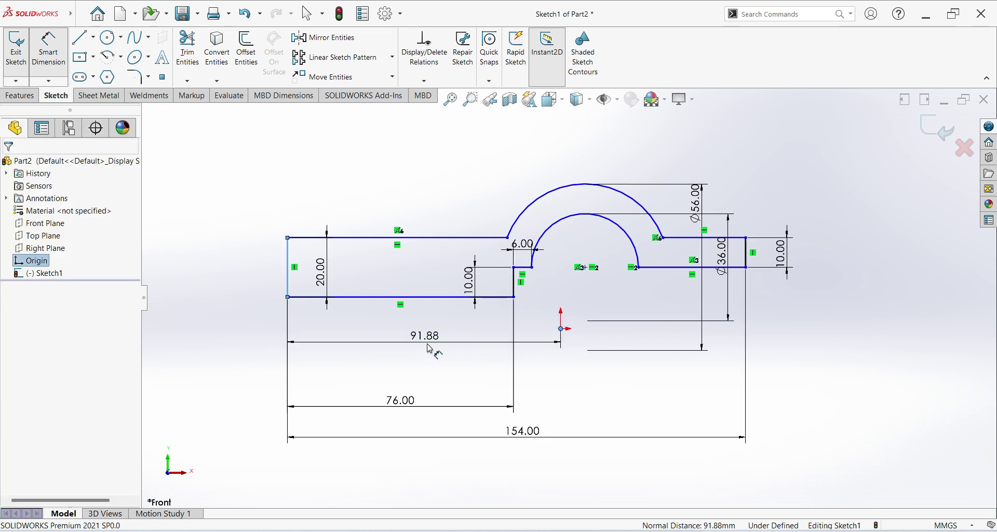
click(430, 349)
text(154)
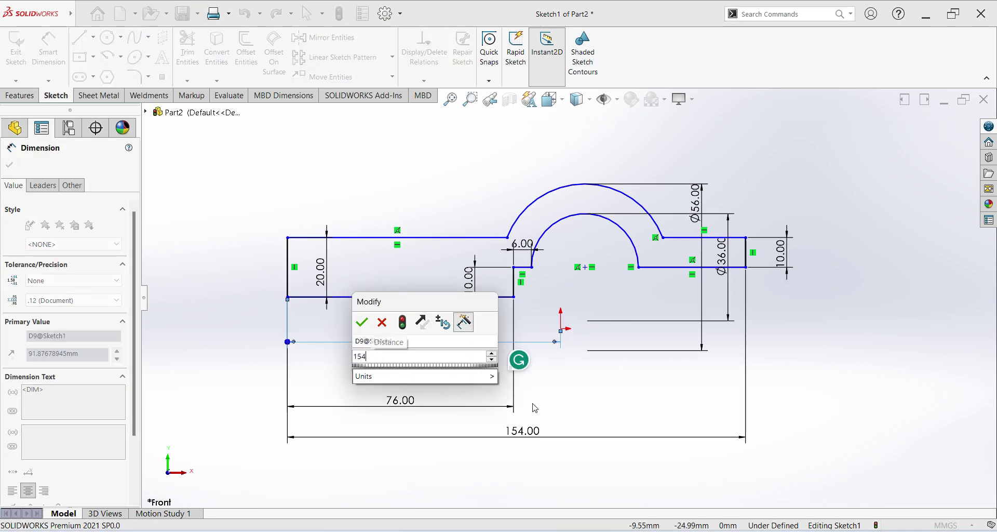
text(/2)
key(Return)
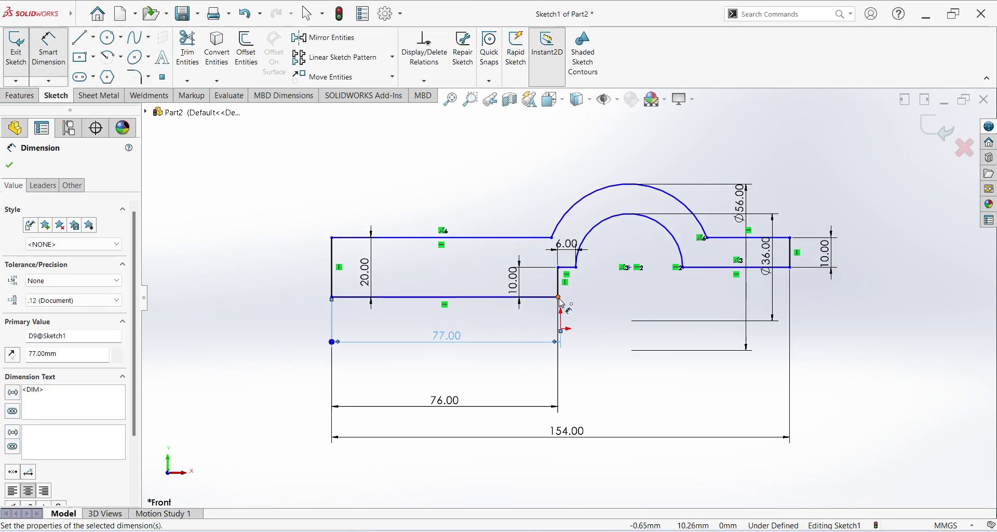
click(559, 298)
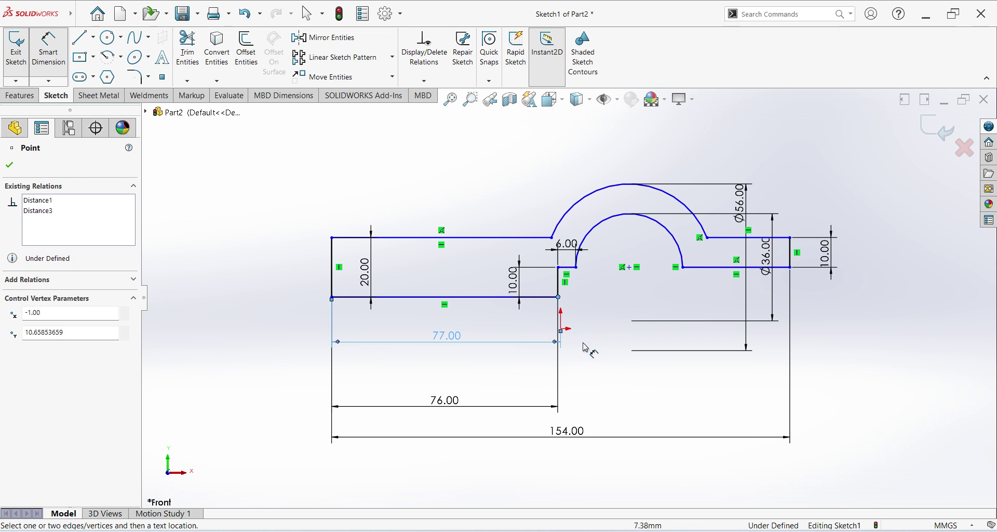
key(Escape)
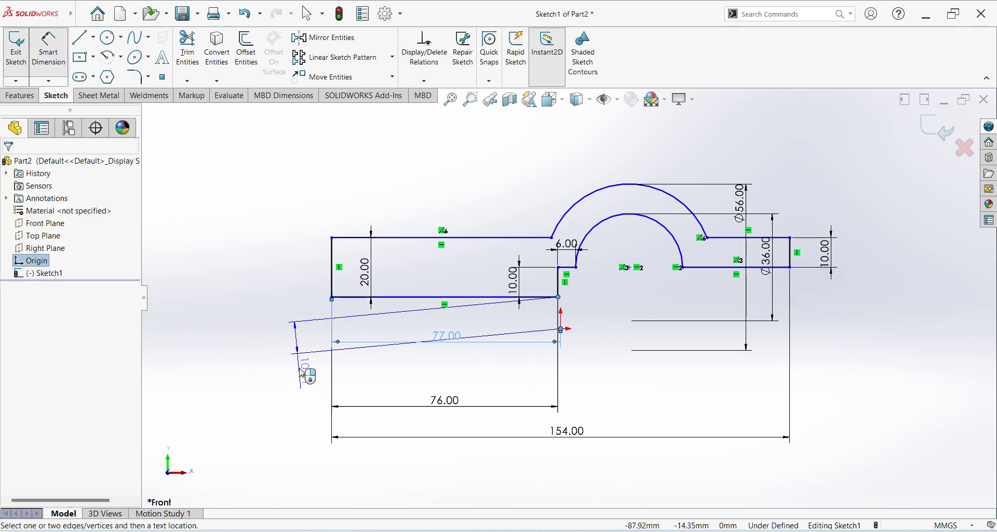
key(Escape)
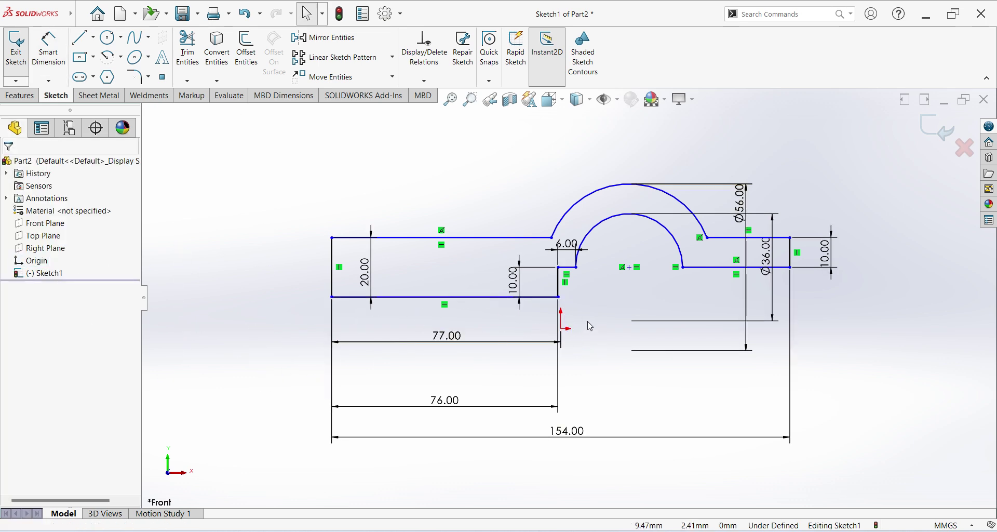
Add a Horizontal relation between the thick block's lower right corner and the origin.
click(559, 297)
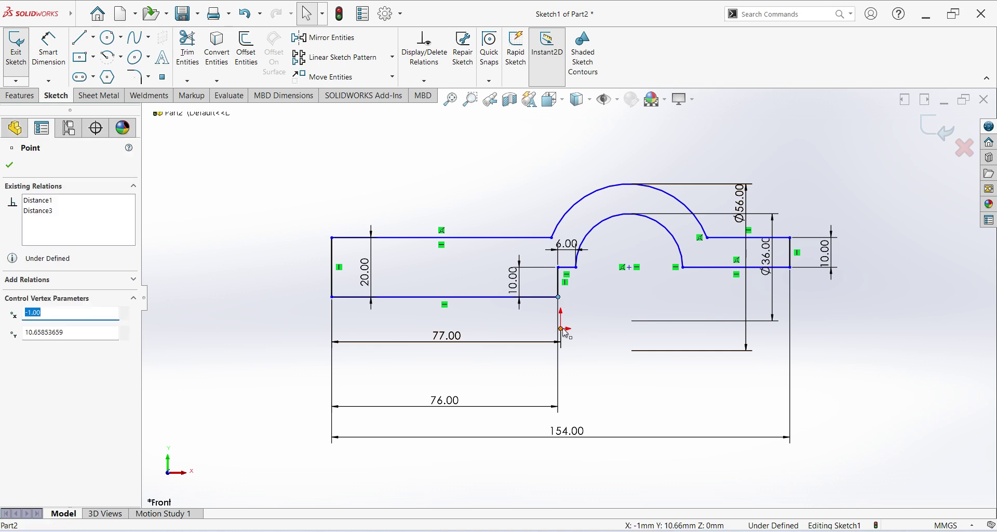
ctrl+click(563, 331)
click(18, 351)
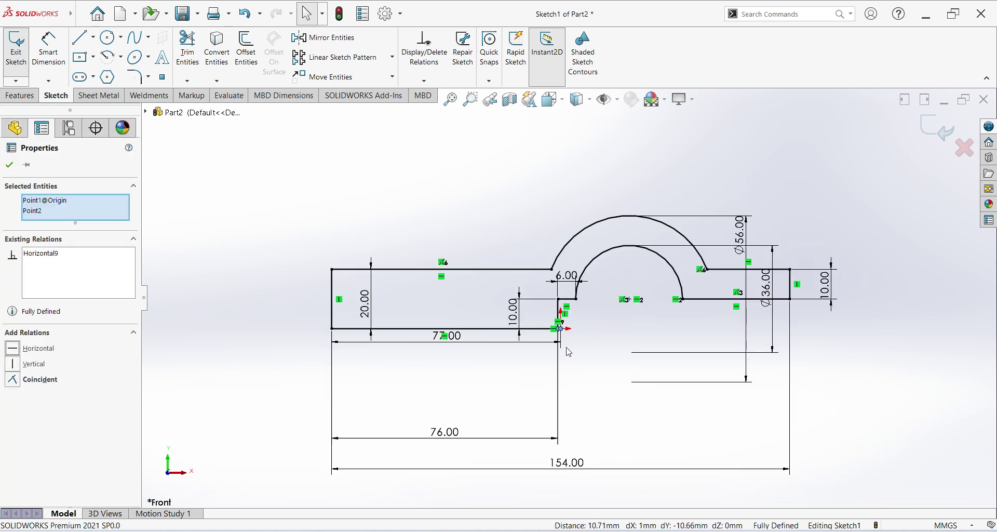
click(708, 391)
scroll(690, 378, down, 2)
scroll(623, 341, up, 3)
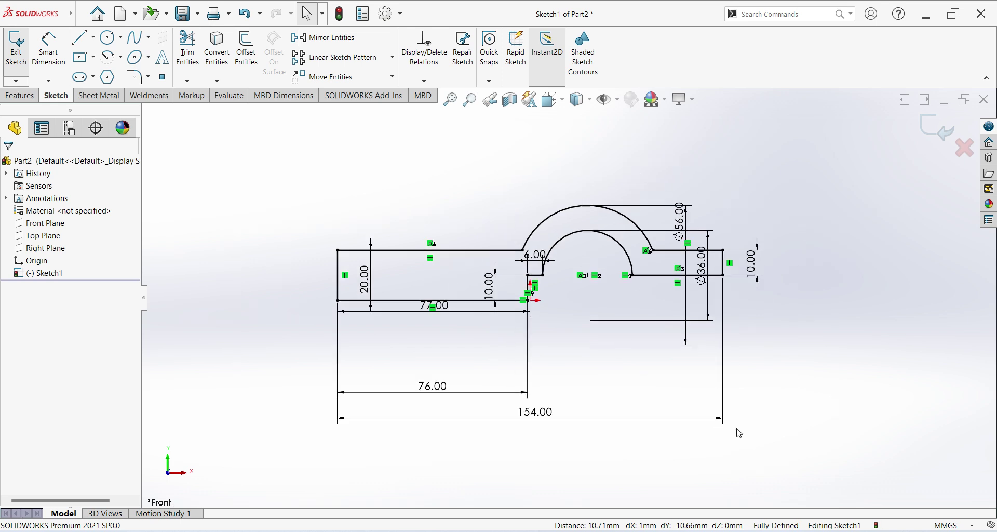
Exit the sketch and extrude the arched profile 74 mm with the Mid Plane end condition.
middle_drag(689, 404, 670, 429)
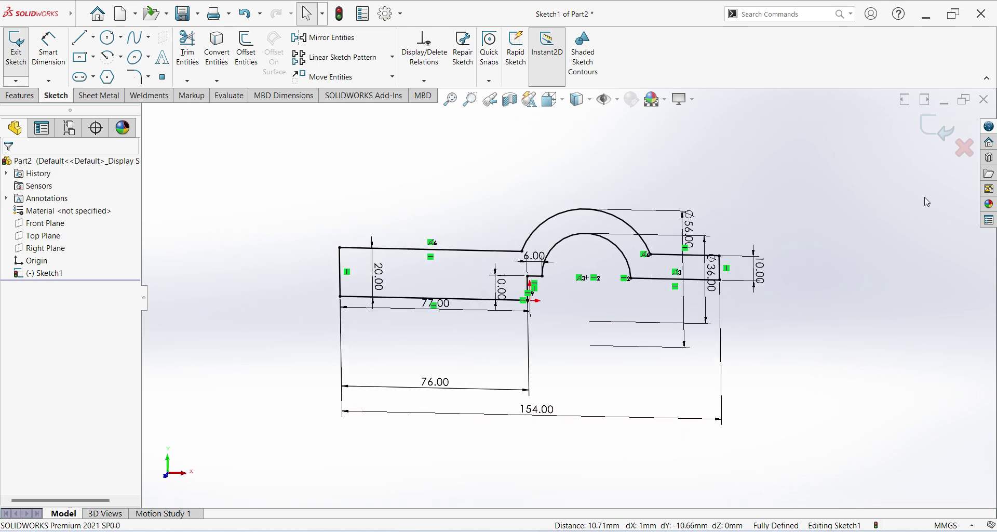
click(937, 129)
click(19, 64)
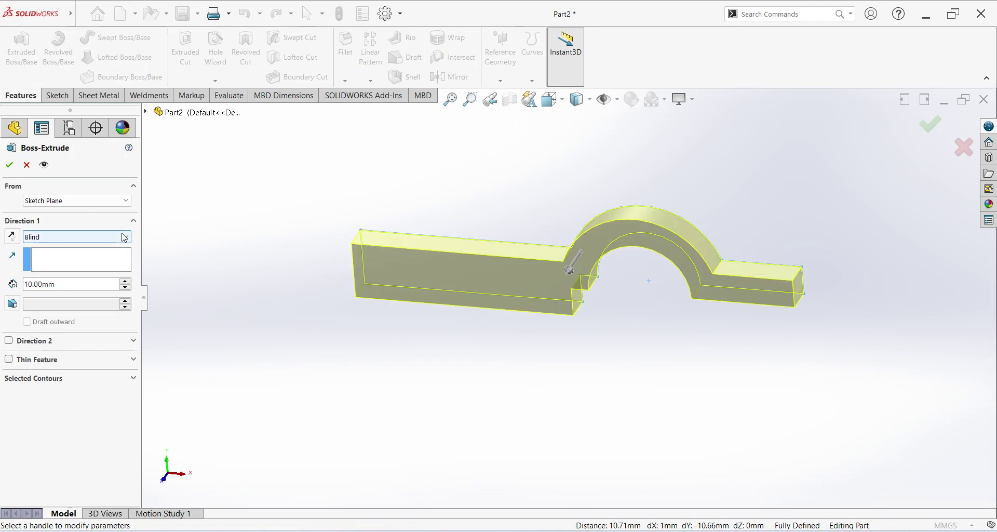
click(77, 237)
click(80, 291)
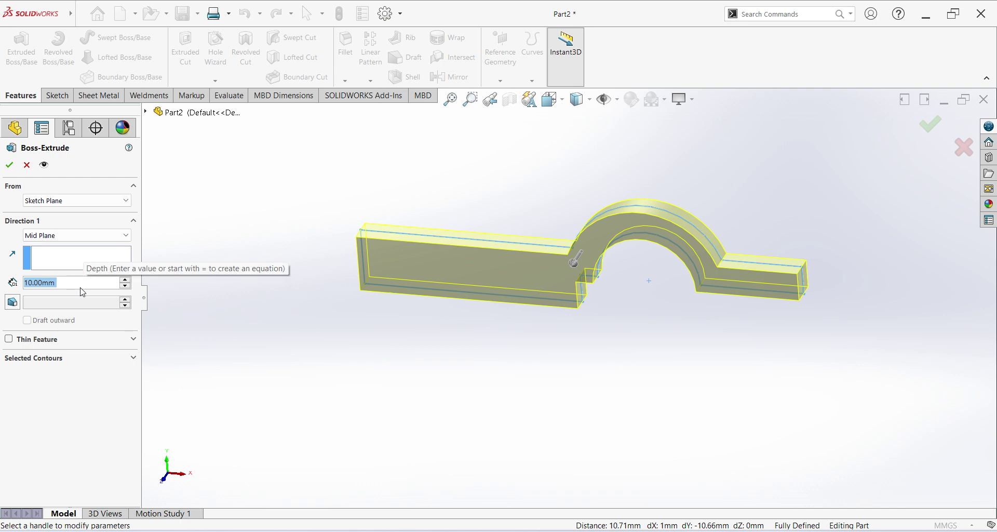
text(74)
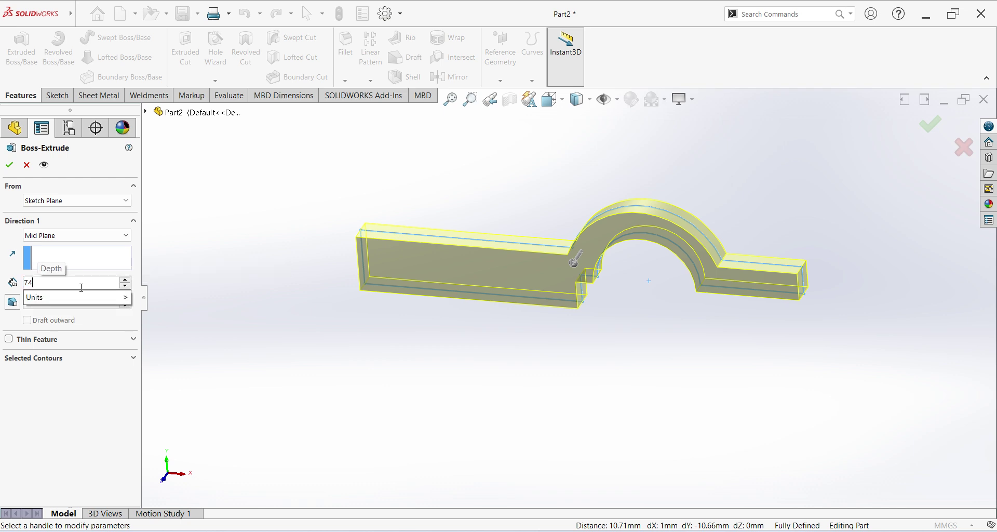
key(Return)
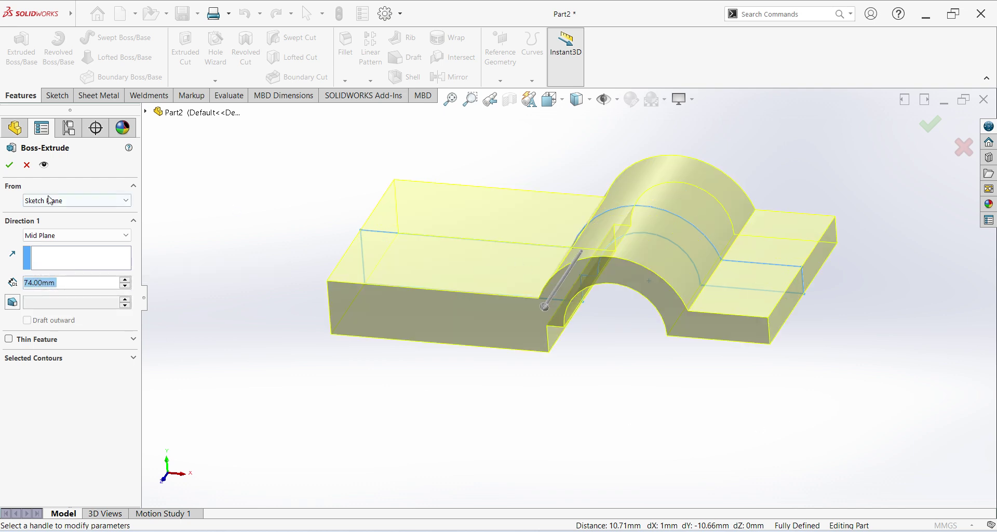
key(Return)
mouse_move(743, 418)
middle_down()
mouse_move(821, 388)
mouse_move(750, 394)
mouse_move(796, 370)
mouse_move(763, 390)
middle_up()
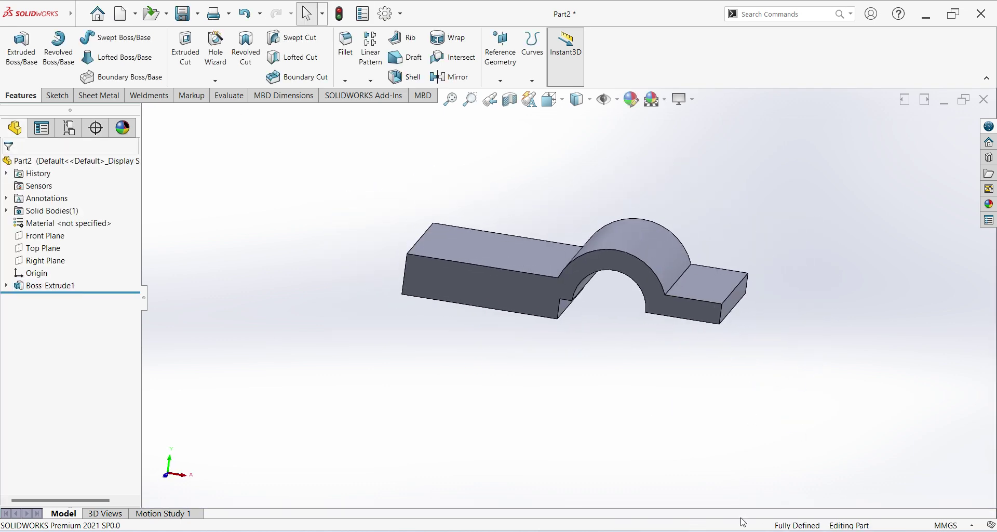
Check the ex B reference drawing in the image viewer, return to SOLIDWORKS and start a sketch on the Front Plane, viewed normal to it.
key(alt+Tab)
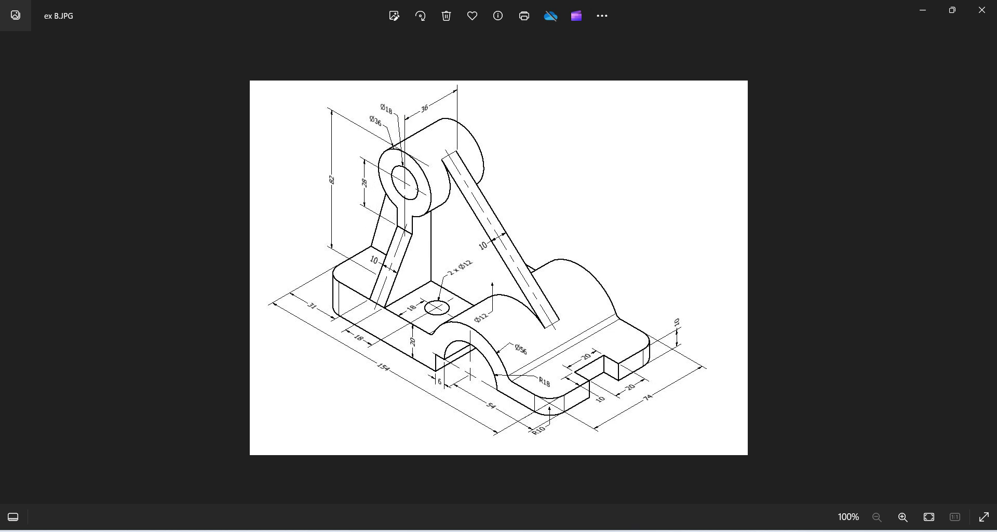
key(alt+Tab)
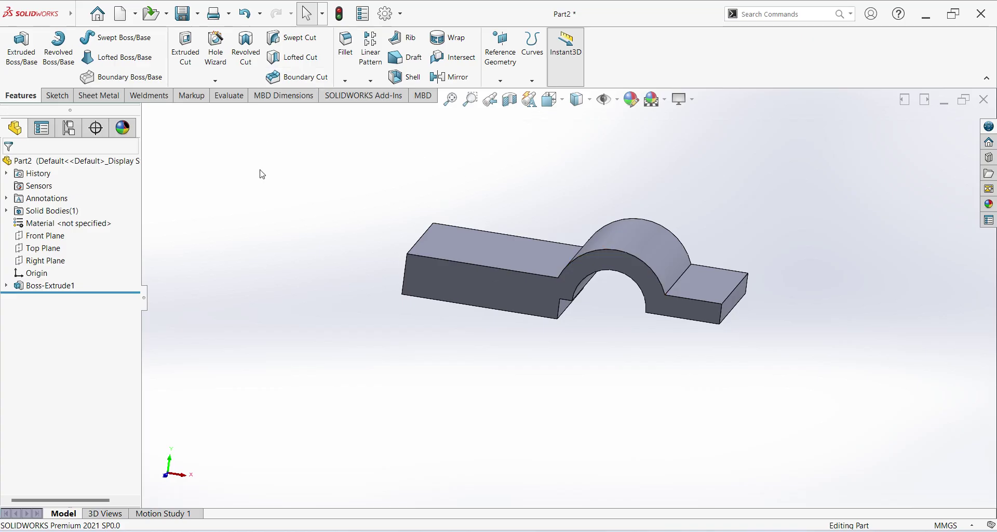
click(48, 236)
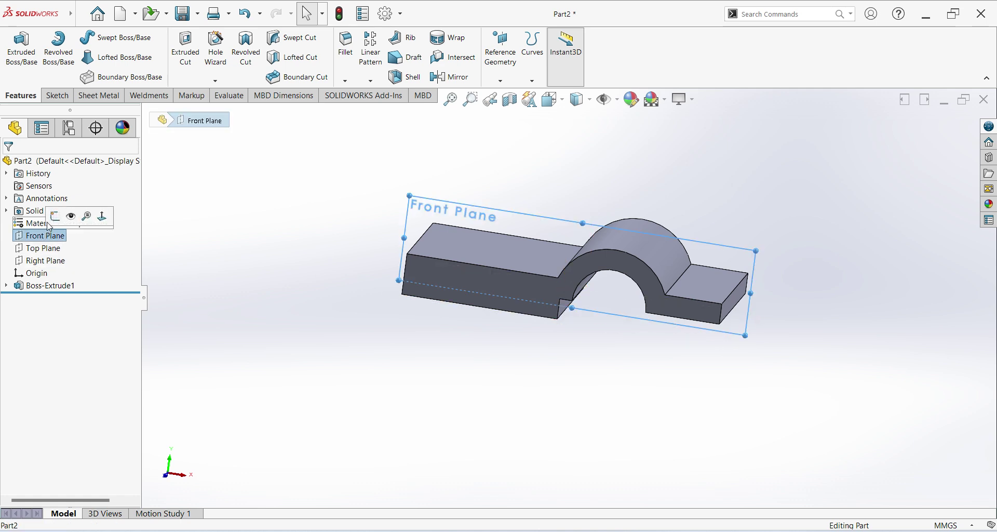
click(55, 216)
click(44, 300)
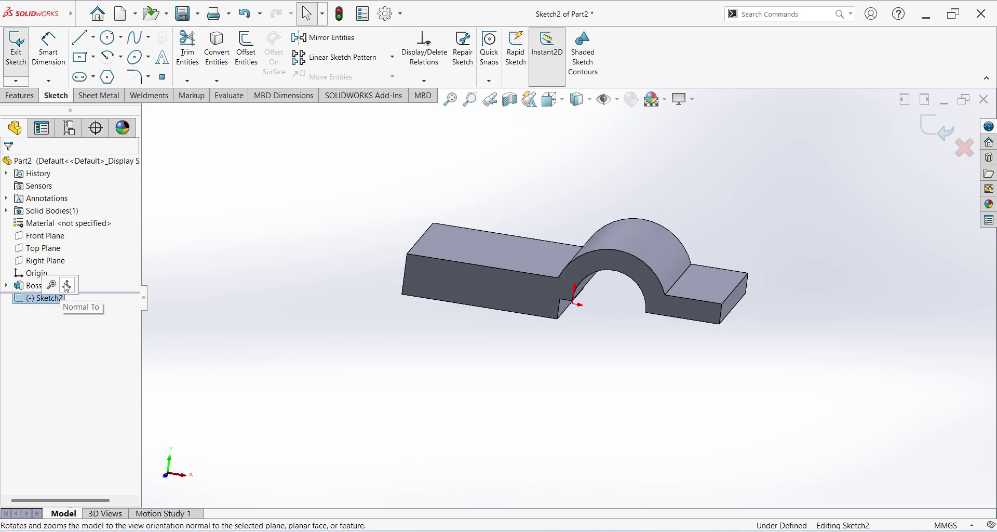
click(83, 286)
Sketch two concentric circles above the base's thick left block, with radii of about 19.4 mm and 11.1 mm.
click(107, 37)
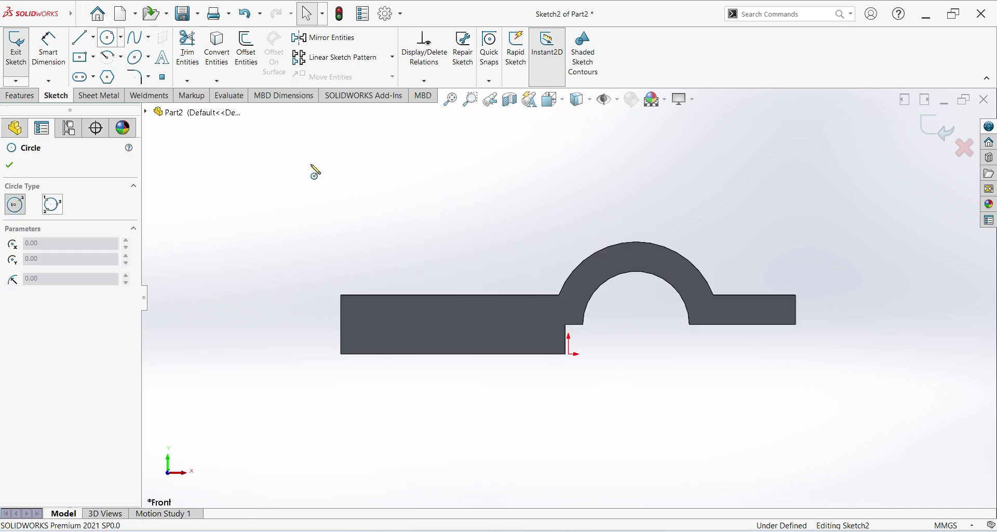
click(412, 170)
click(445, 218)
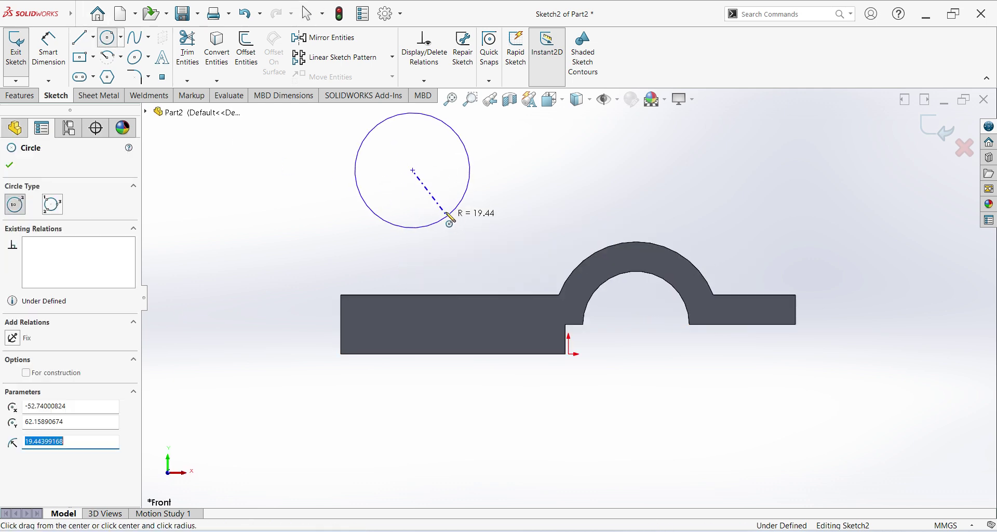
click(413, 170)
click(436, 204)
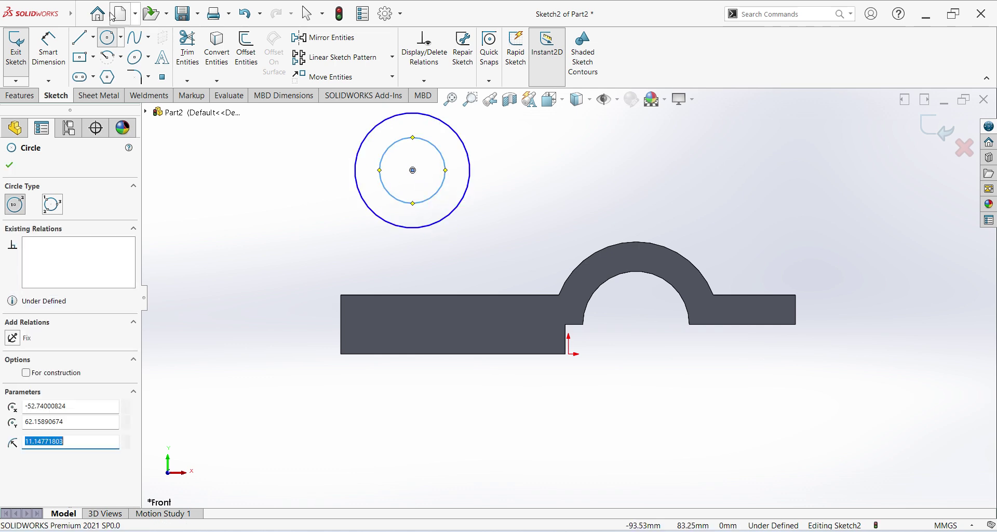
Dimension the circles' shared center 82 mm above the base's bottom edge.
click(48, 50)
click(413, 170)
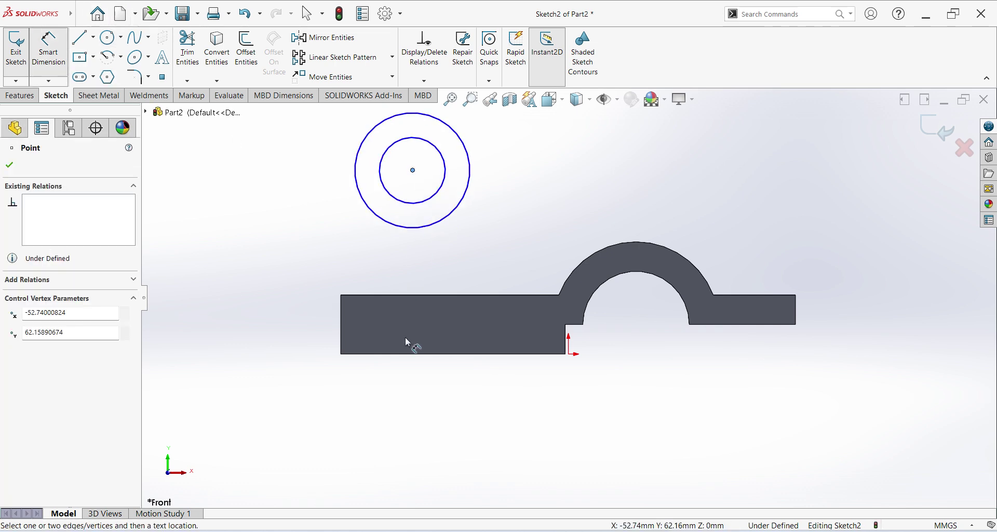
click(419, 354)
click(269, 304)
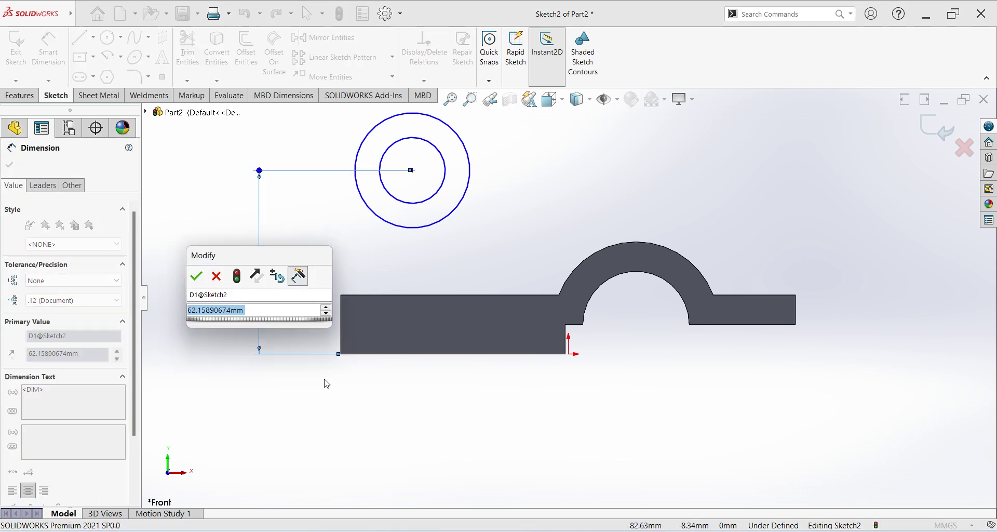
text(82)
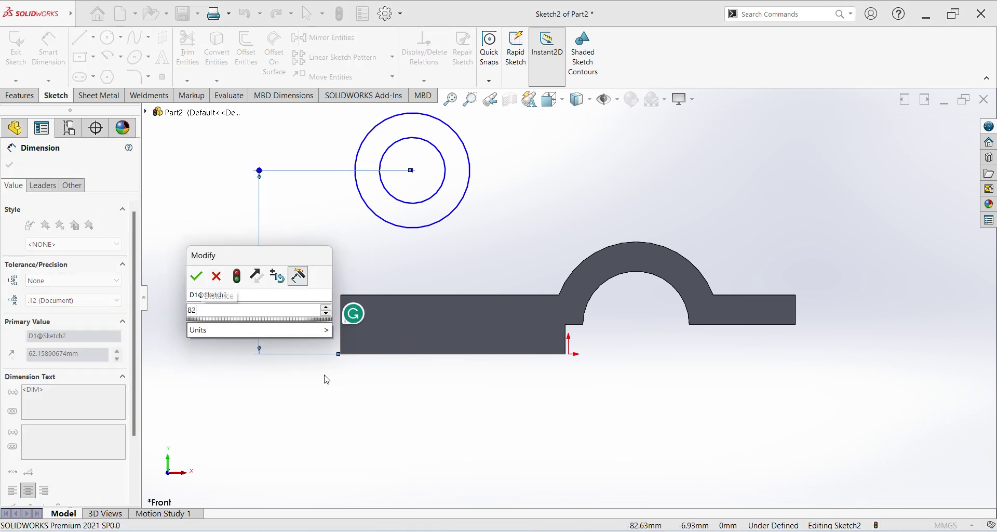
key(Return)
scroll(478, 224, up, 3)
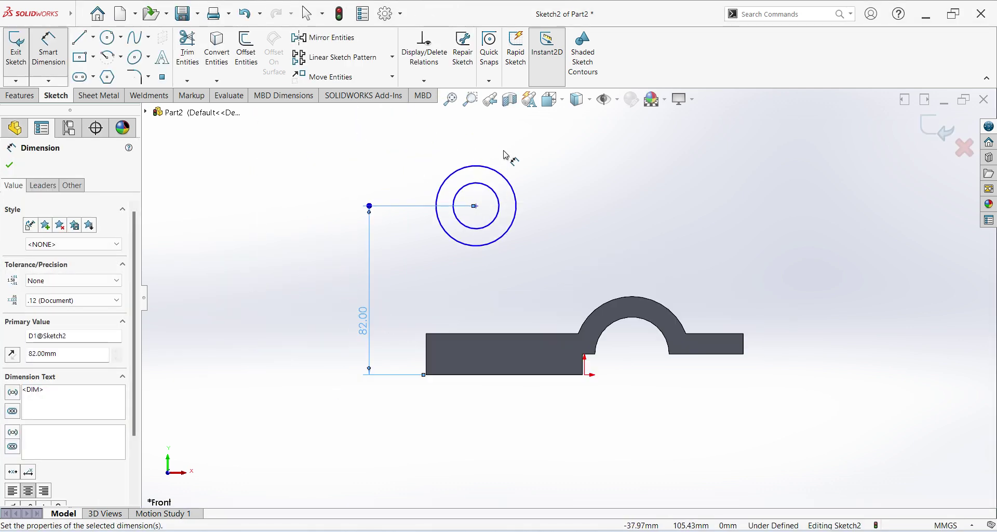
Dimension the horizontal distance from the base's left edge to the circles' center as 36 mm.
scroll(512, 159, down, 2)
click(416, 414)
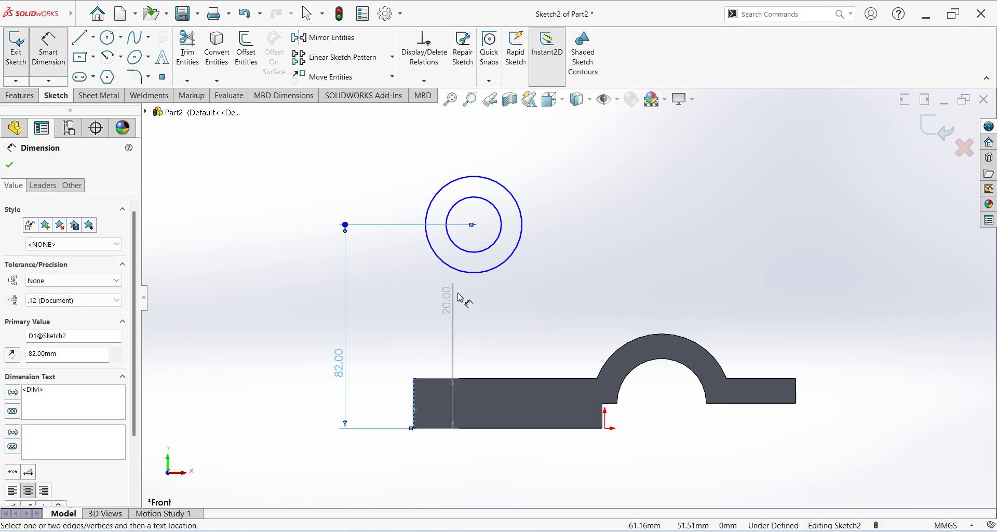
click(472, 225)
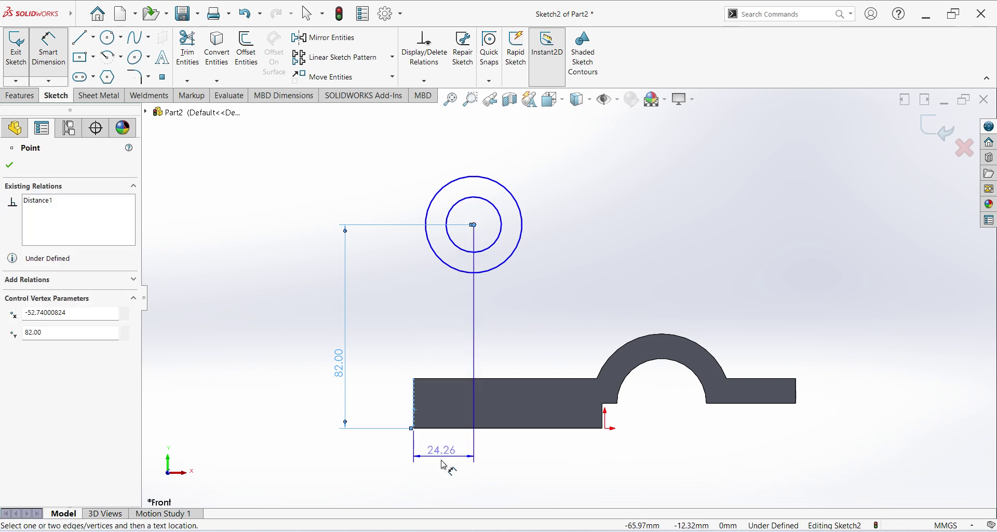
click(451, 470)
text(36)
key(Return)
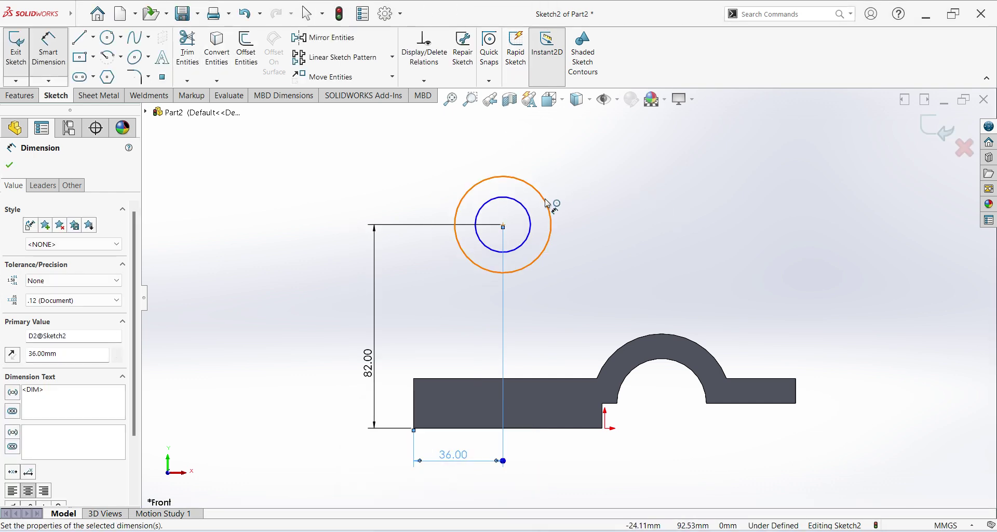
Dimension the outer circle's diameter as 36 mm, checking the value against the ex B reference drawing in the image viewer.
click(549, 205)
click(576, 213)
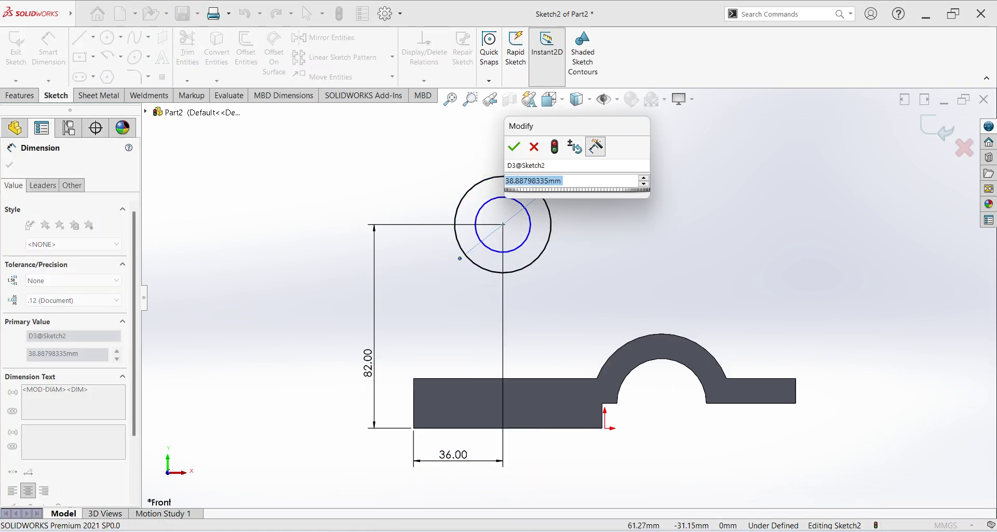
key(alt+Tab)
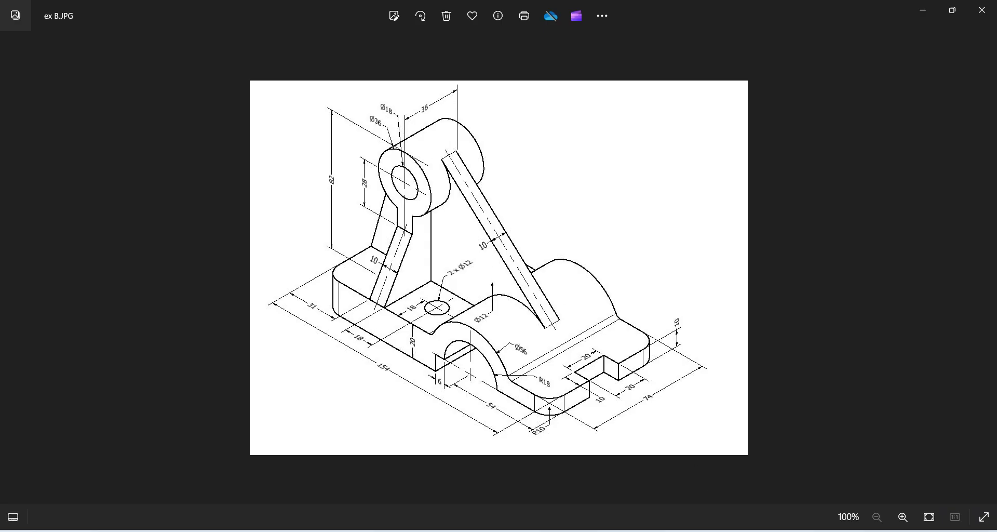
key(alt+Tab)
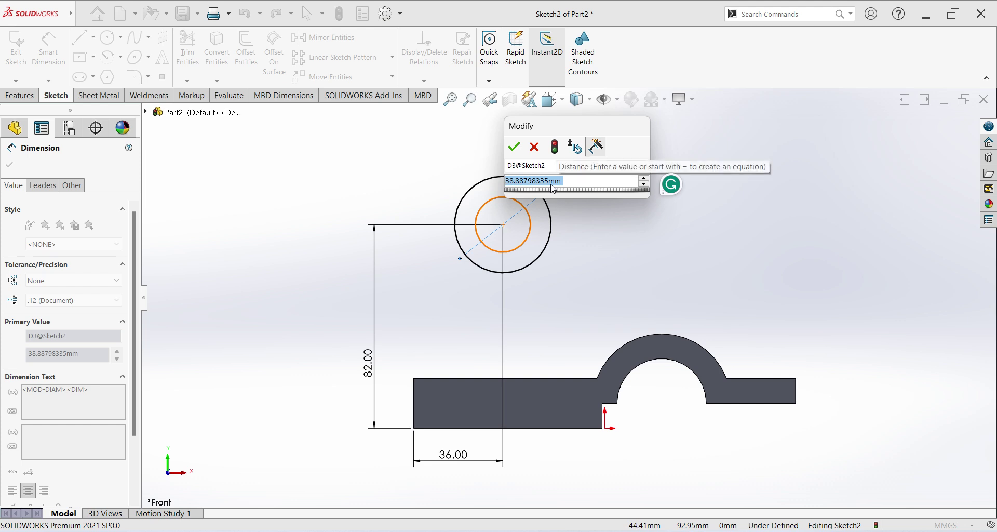
text(36cm)
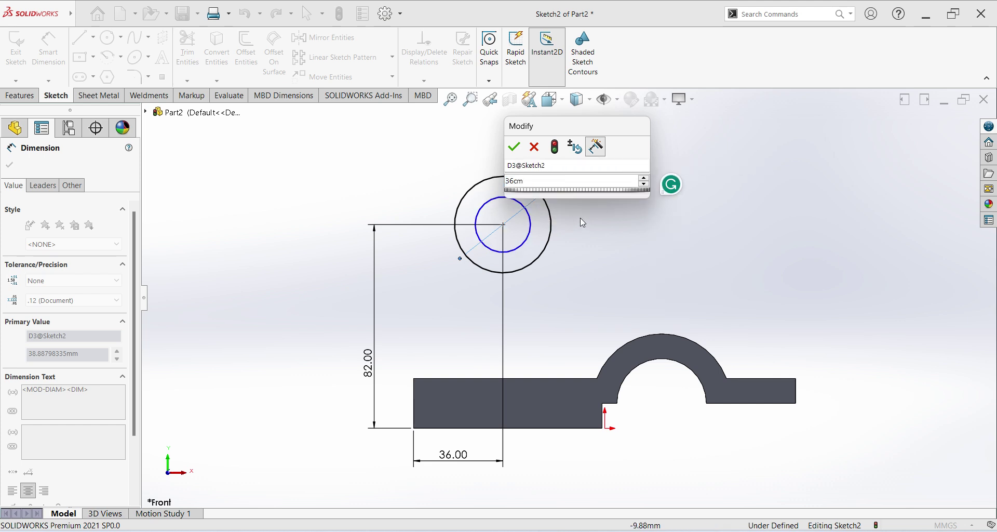
key(BackSpace)
key(BackSpace)
key(Escape)
key(Escape)
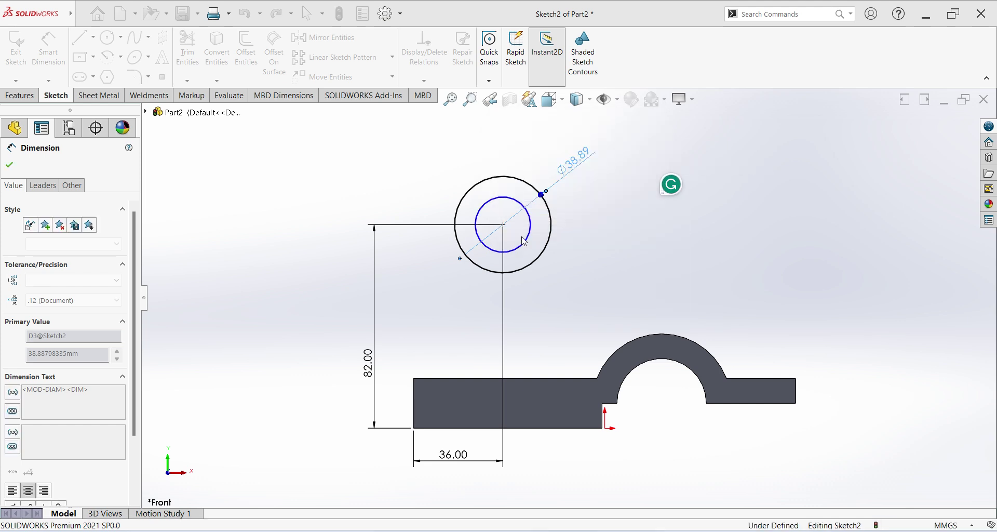
Dimension the inner circle's diameter as 18 mm.
click(523, 241)
click(596, 256)
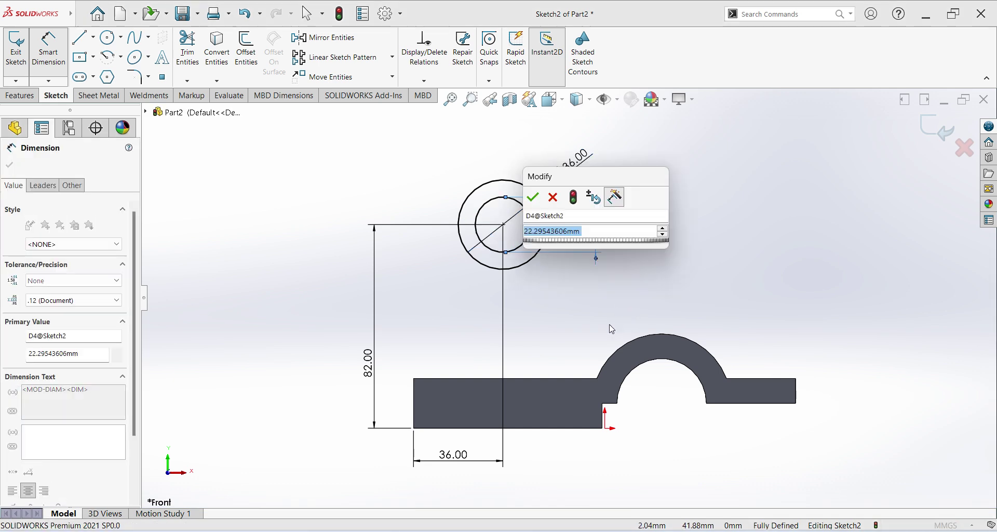
text(18)
key(Return)
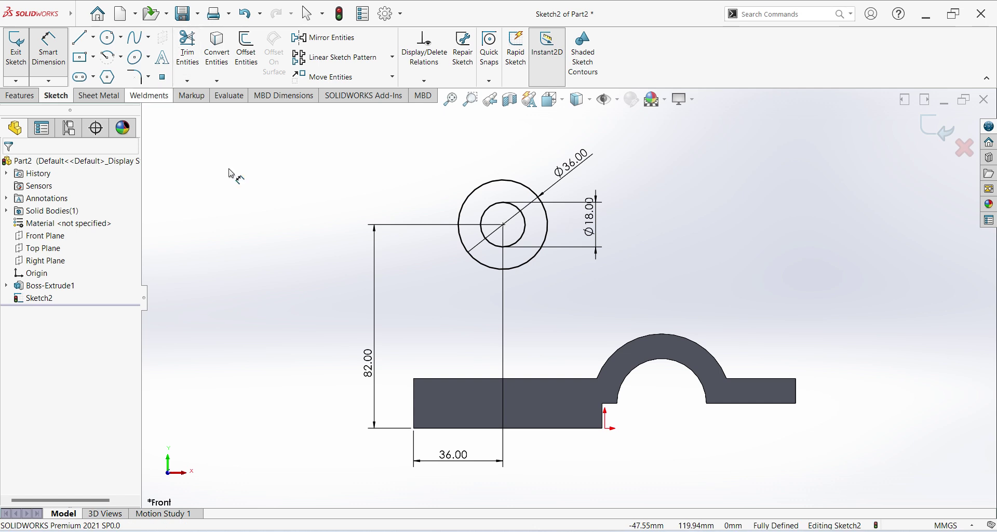
scroll(553, 260, down, 2)
key(l)
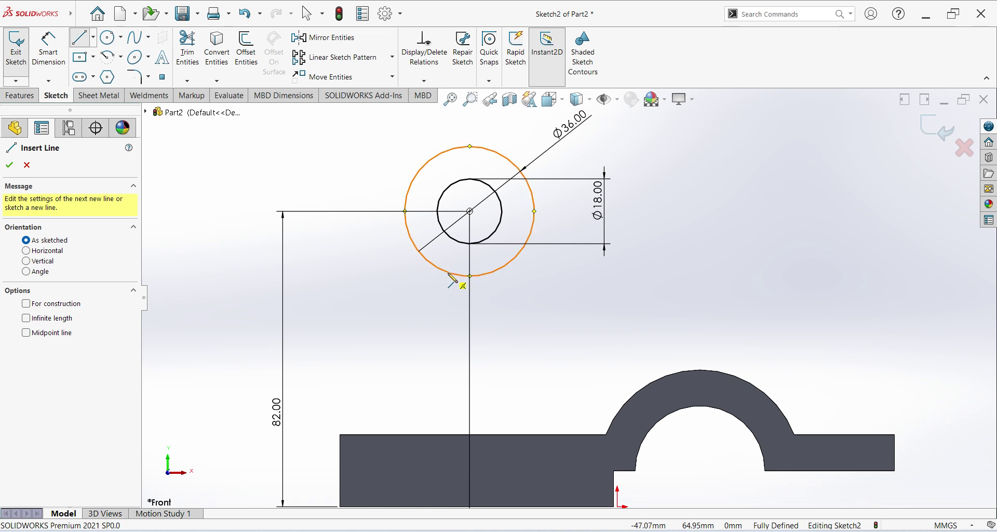
click(452, 280)
key(Escape)
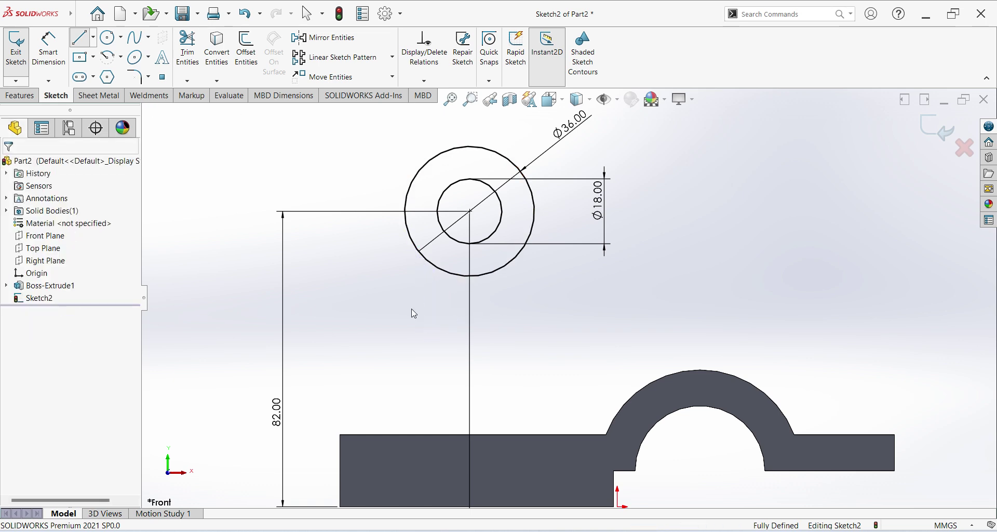
Sketch a three-sided tab about 12 mm wide and 13 mm high beneath the outer circle, its vertical sides ending on the circle.
key(l)
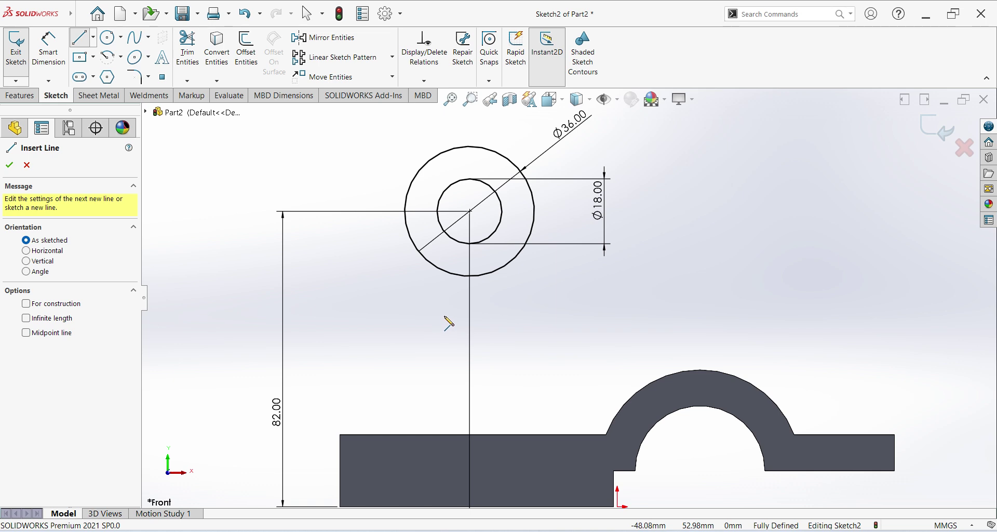
click(442, 315)
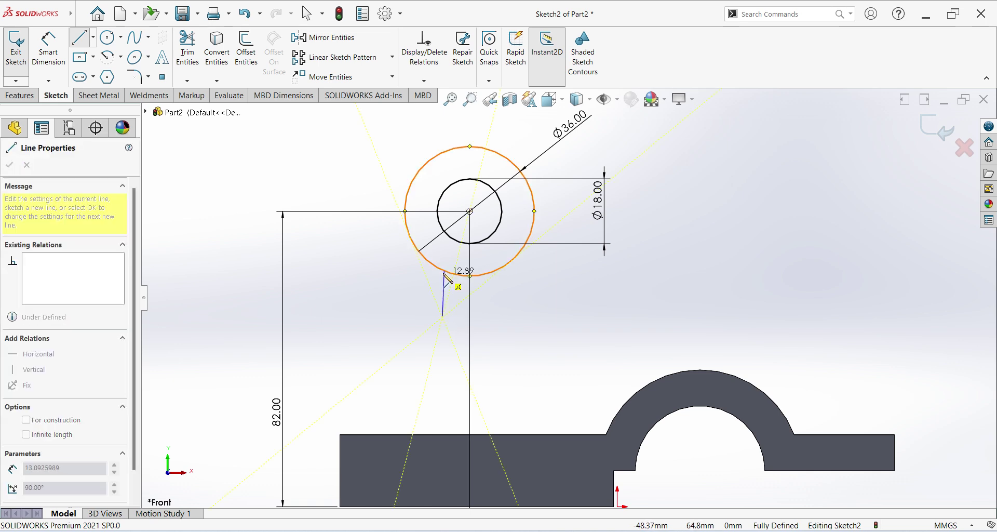
click(443, 271)
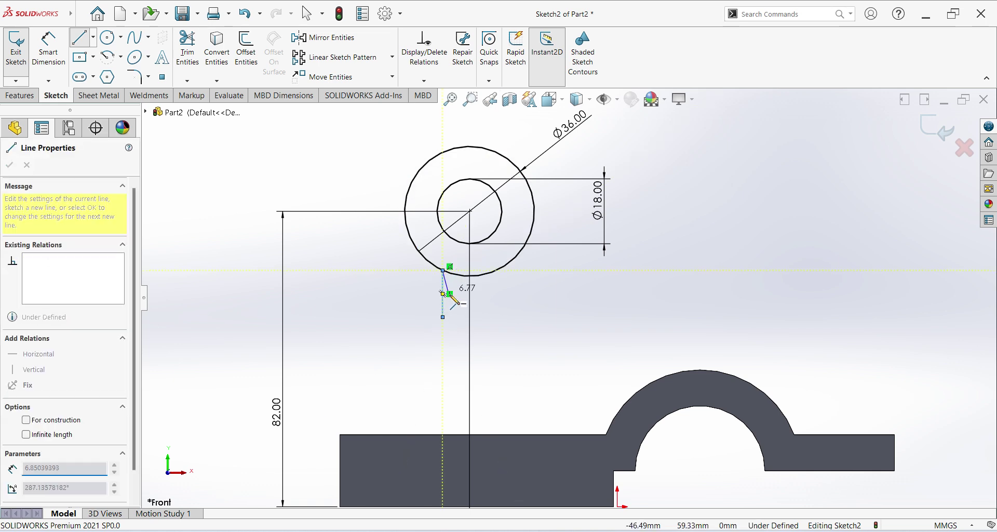
key(Escape)
key(l)
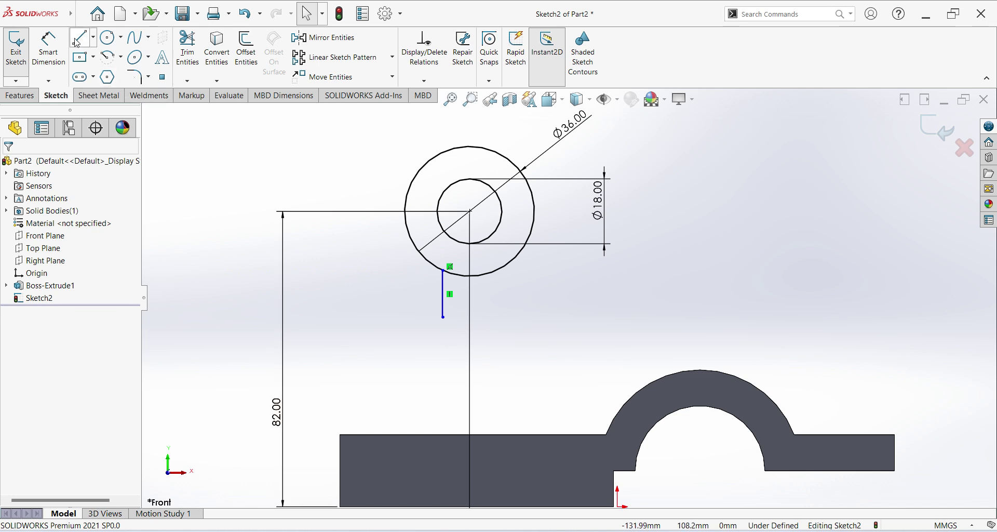
click(442, 316)
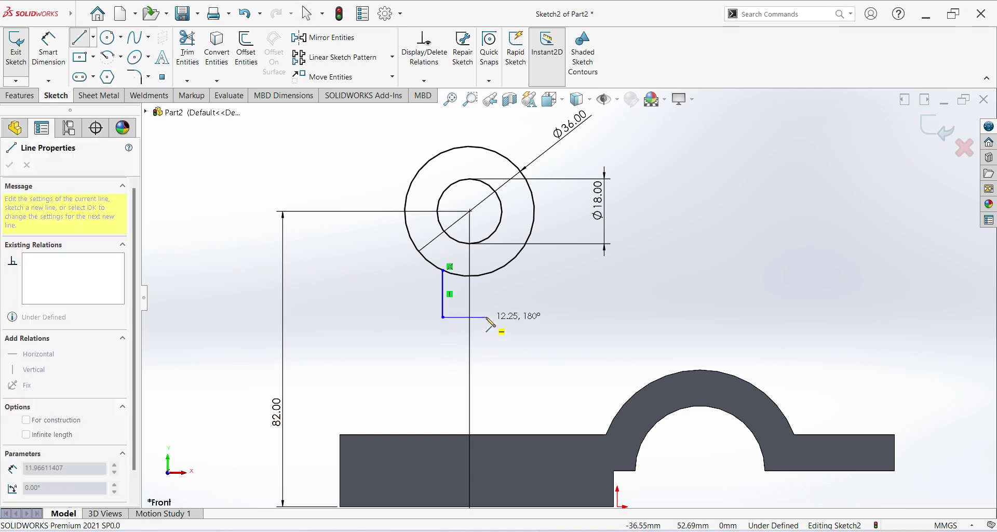
click(485, 317)
click(487, 275)
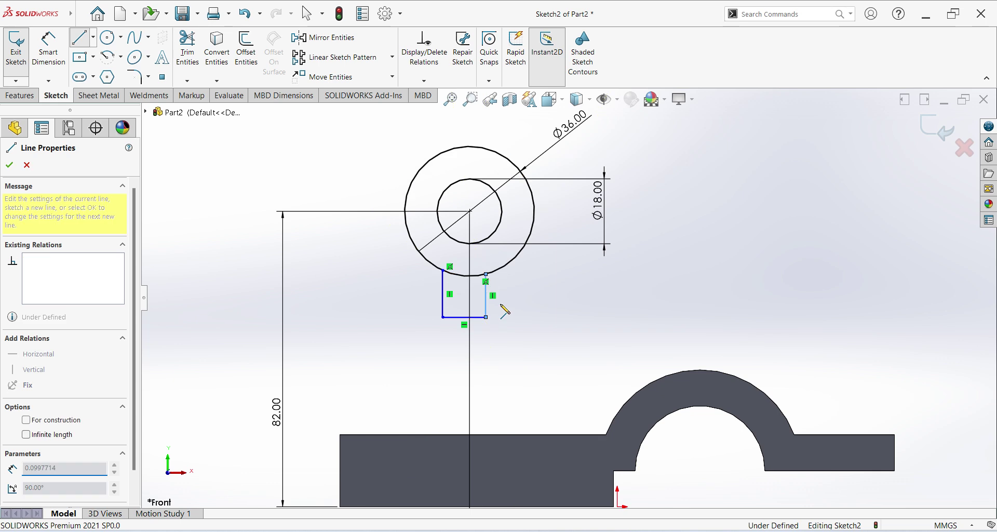
key(Escape)
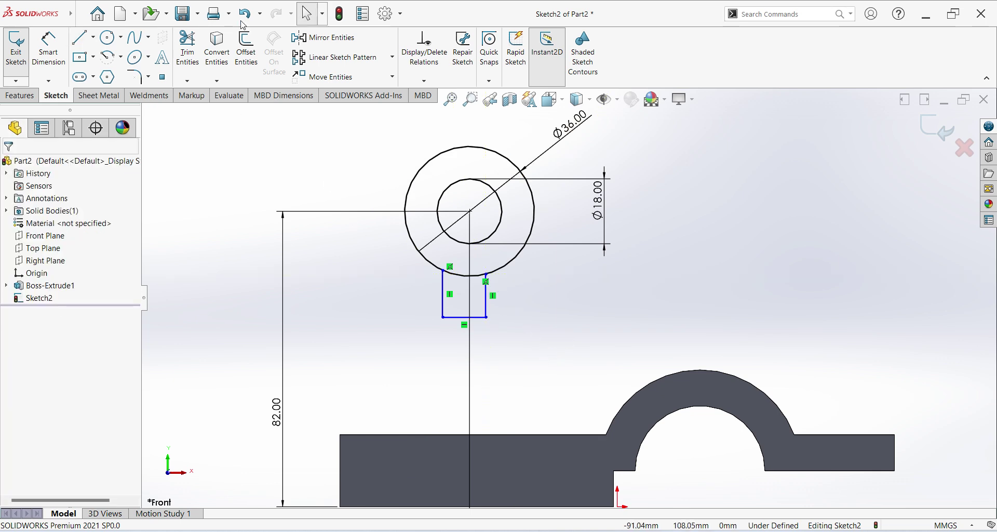
Dimension the vertical distance from the circles' center to the tab's bottom line as 28 mm.
click(49, 48)
click(471, 212)
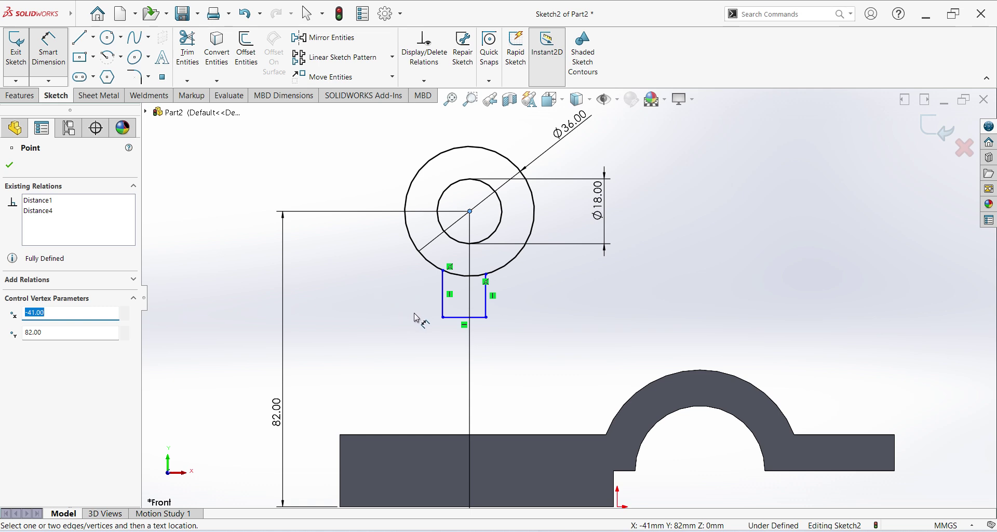
click(457, 317)
click(372, 270)
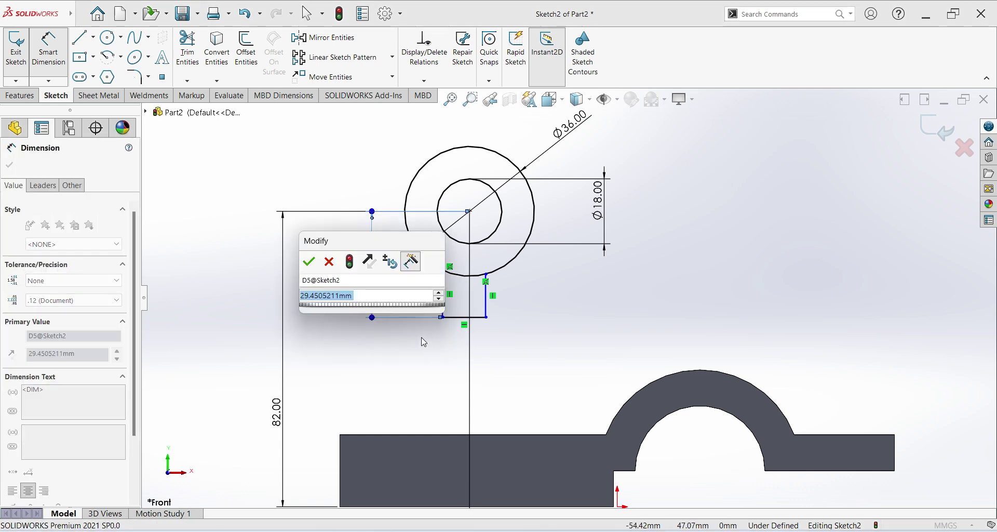
text(28)
key(Return)
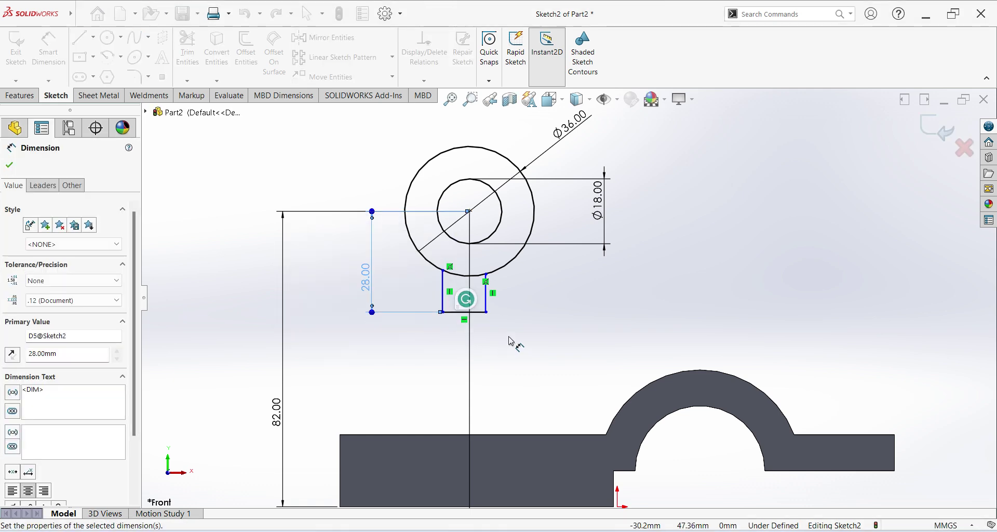
Dimension the horizontal distance from the tab's left side to the circles' center as 5 mm.
click(443, 301)
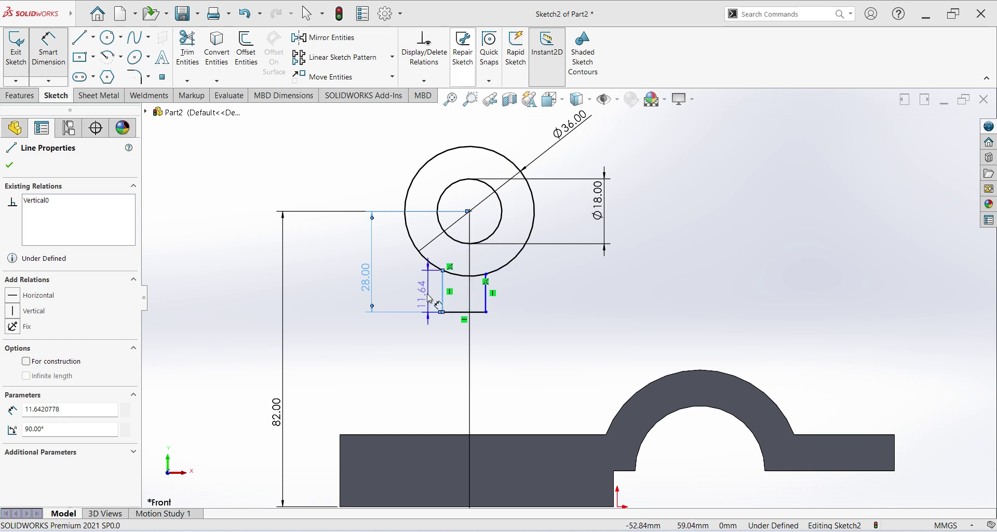
click(468, 212)
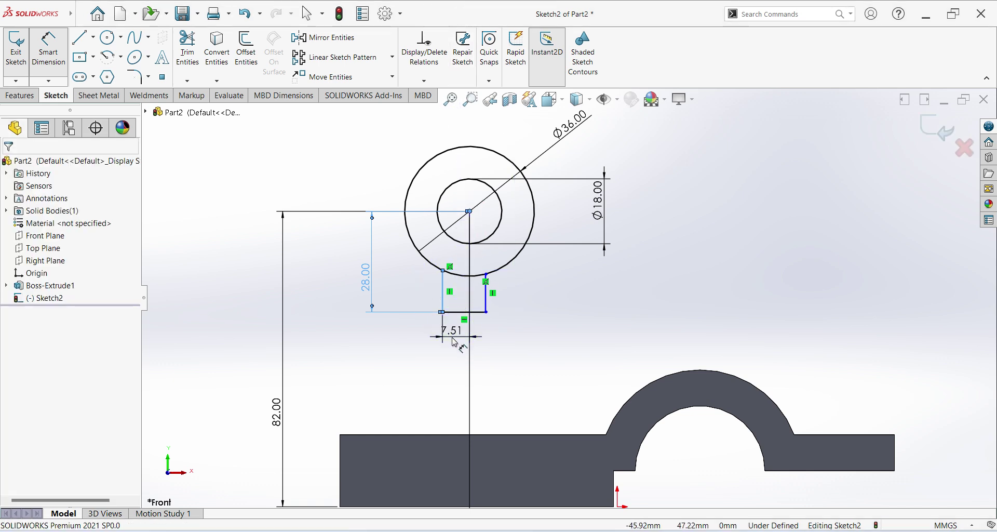
click(455, 341)
text(5)
key(Return)
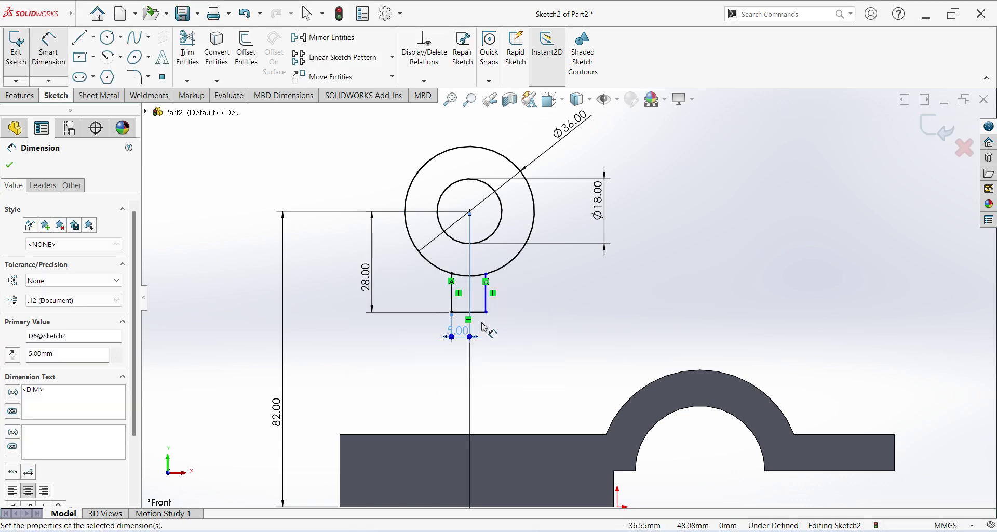
Dimension the tab's bottom line as 10 mm wide.
click(480, 314)
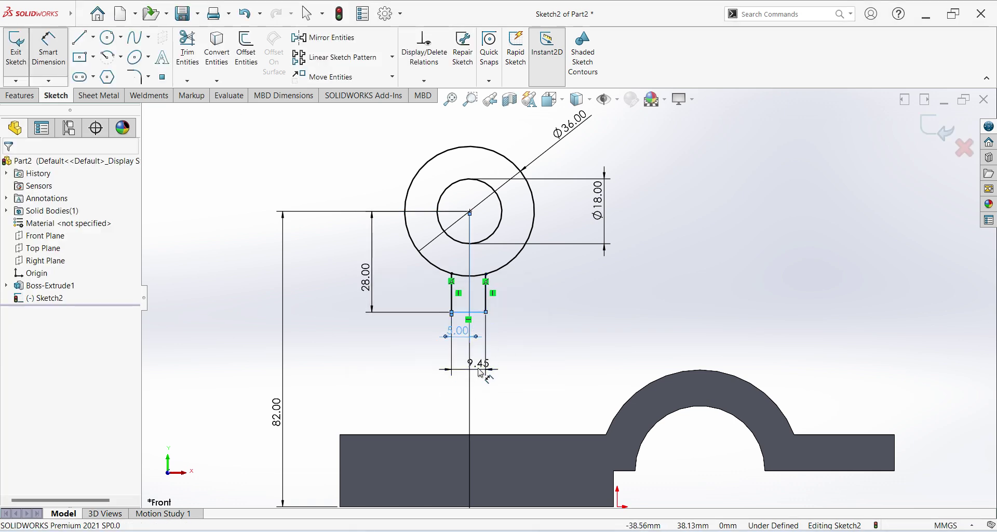
click(481, 373)
text(10)
key(Return)
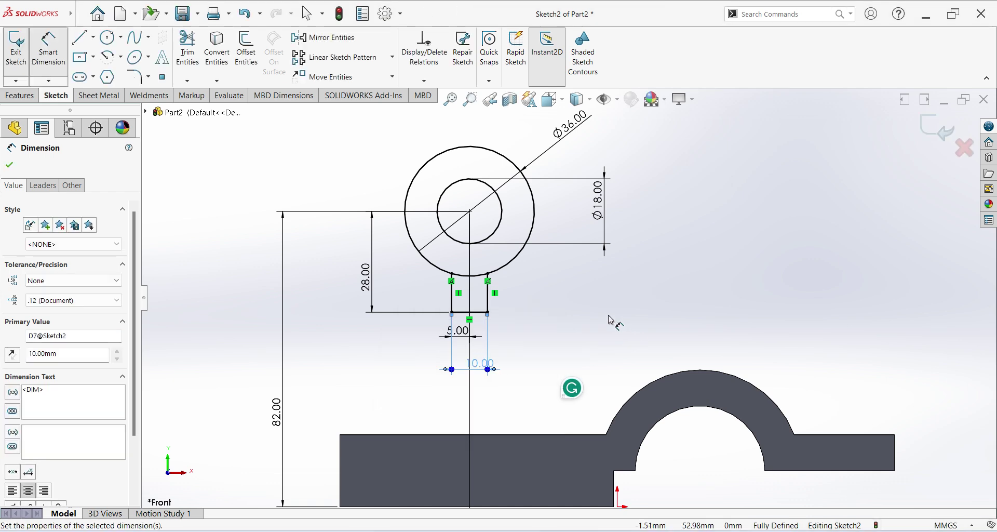
Trim the outer circle's arc between the tab's two sides using Trim to closest, and exit the sketch.
click(187, 49)
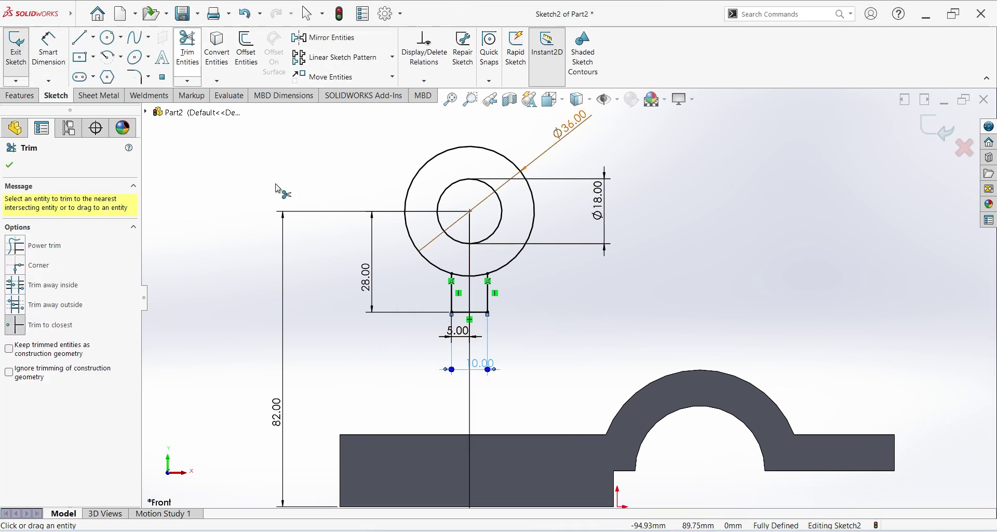
scroll(436, 255, down, 1)
scroll(470, 271, down, 1)
click(496, 287)
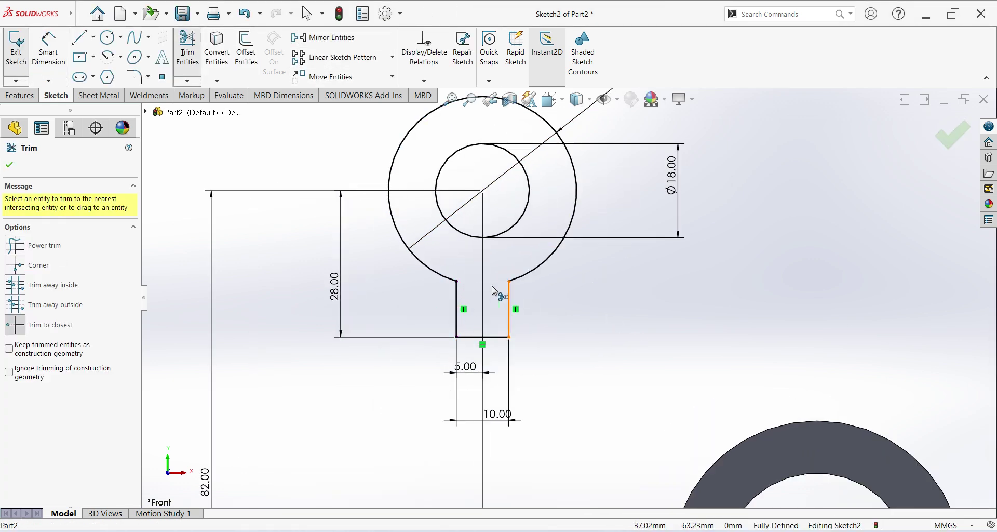
scroll(621, 268, up, 3)
click(951, 135)
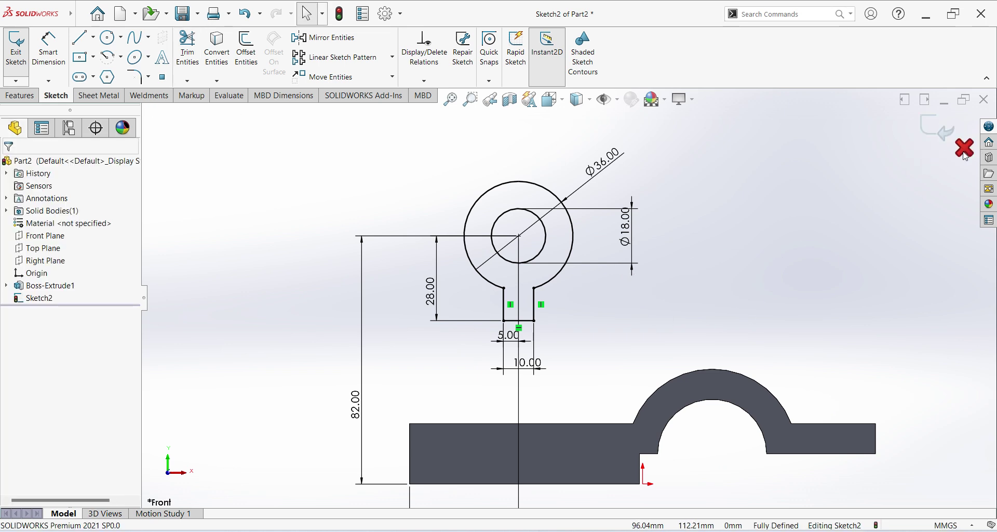
click(937, 136)
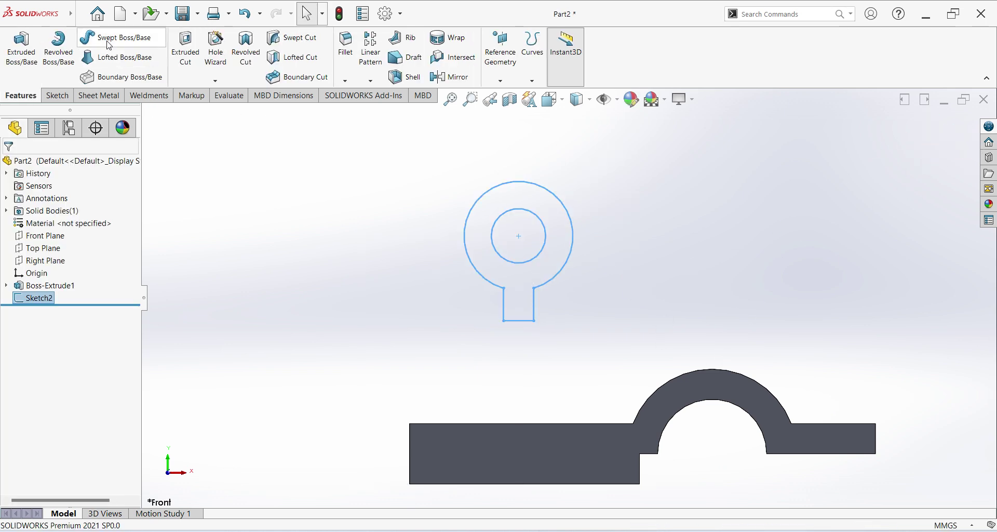
Extrude the boss profile 36 mm with the Mid Plane end condition, checking the depth against the ex B drawing in the image viewer.
click(16, 49)
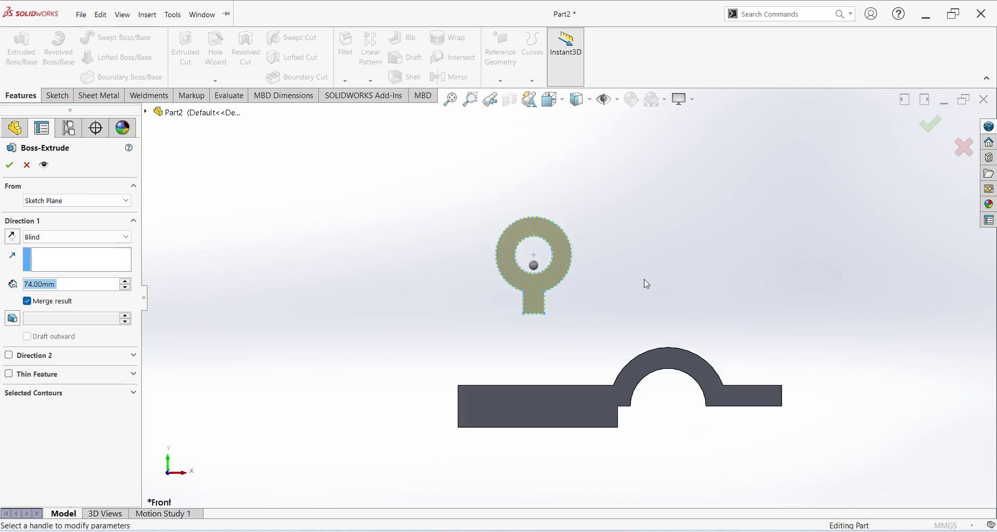
click(83, 237)
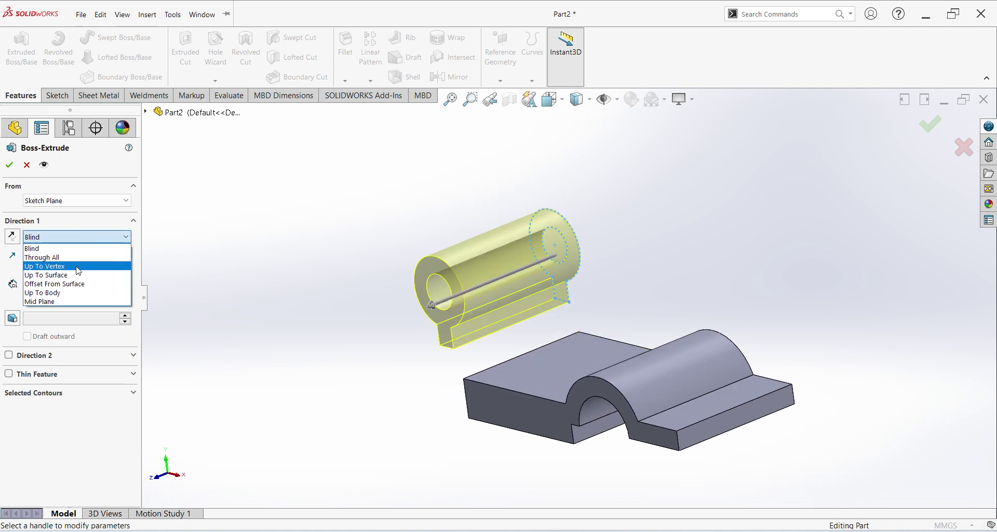
click(77, 302)
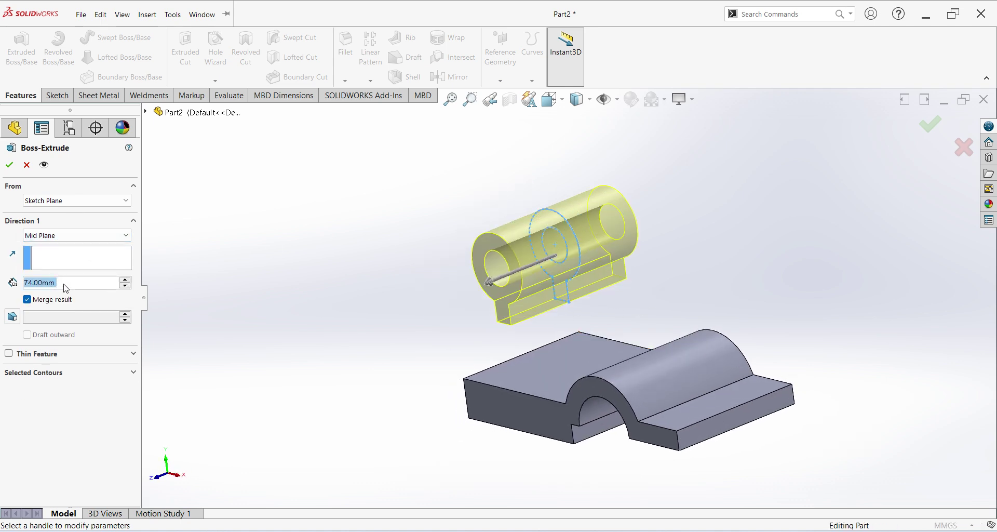
text(36)
key(Return)
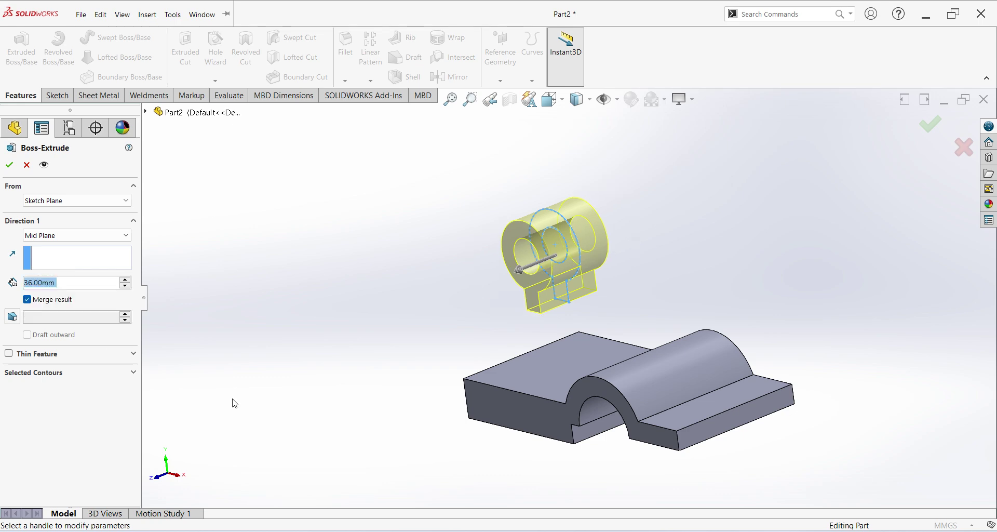
key(alt+Tab)
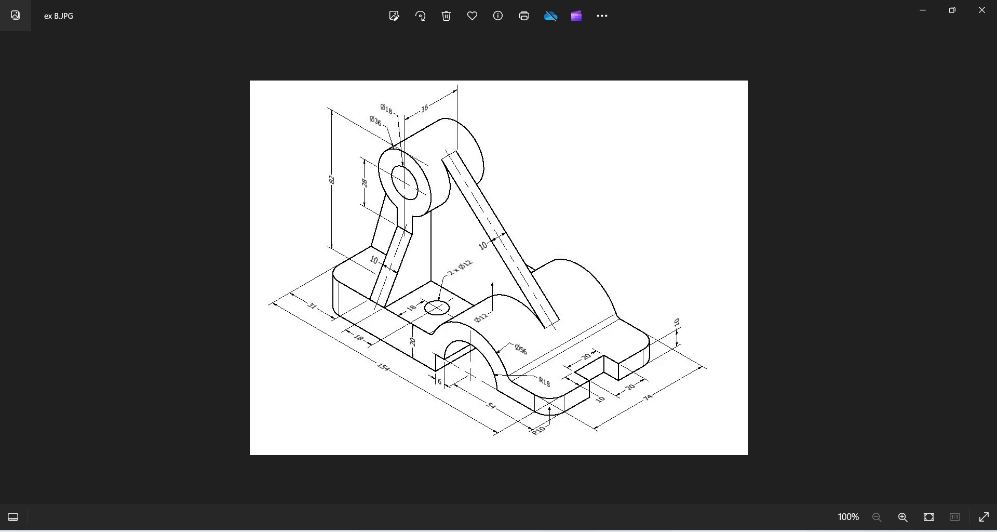
key(alt+Tab)
click(9, 165)
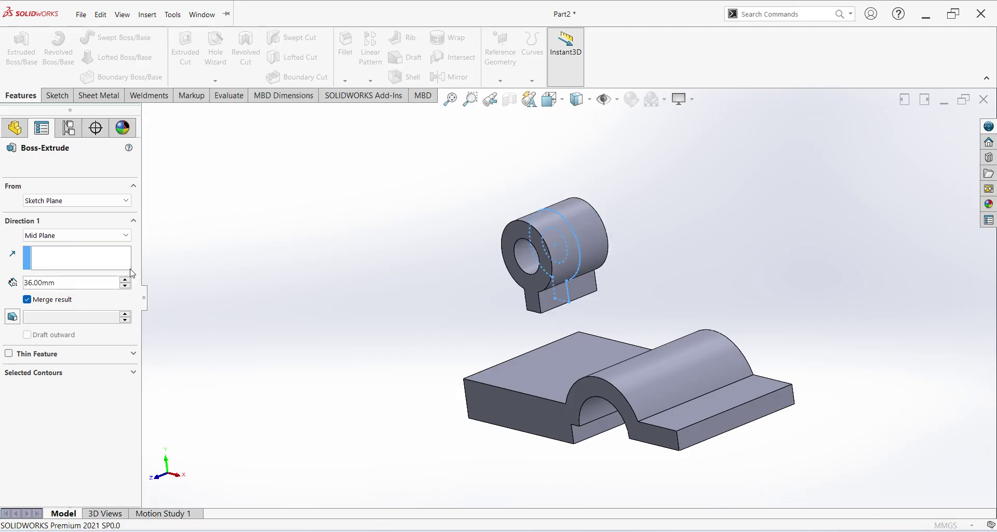
middle_drag(699, 307, 730, 266)
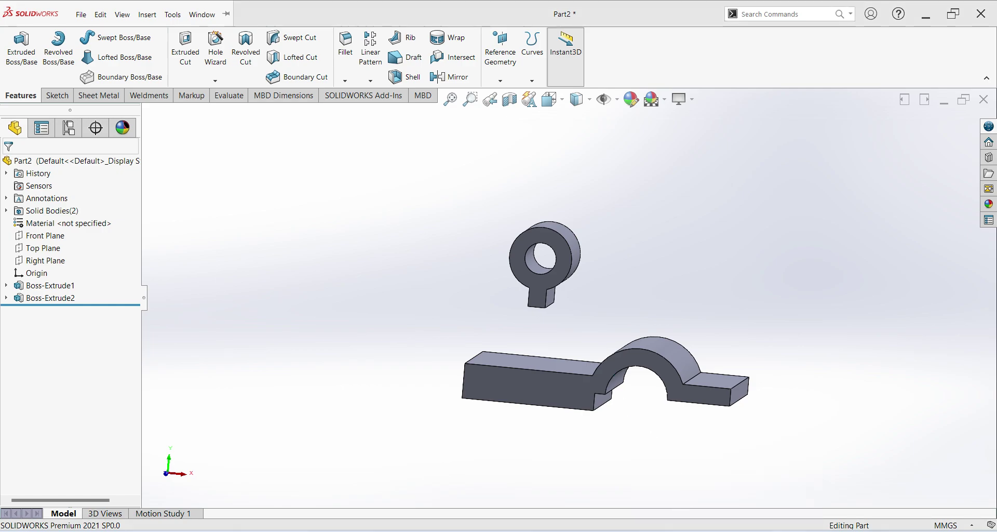
Check the ribs in the ex B drawing in the image viewer, and open a new sketch on the Front Plane.
key(alt+Tab)
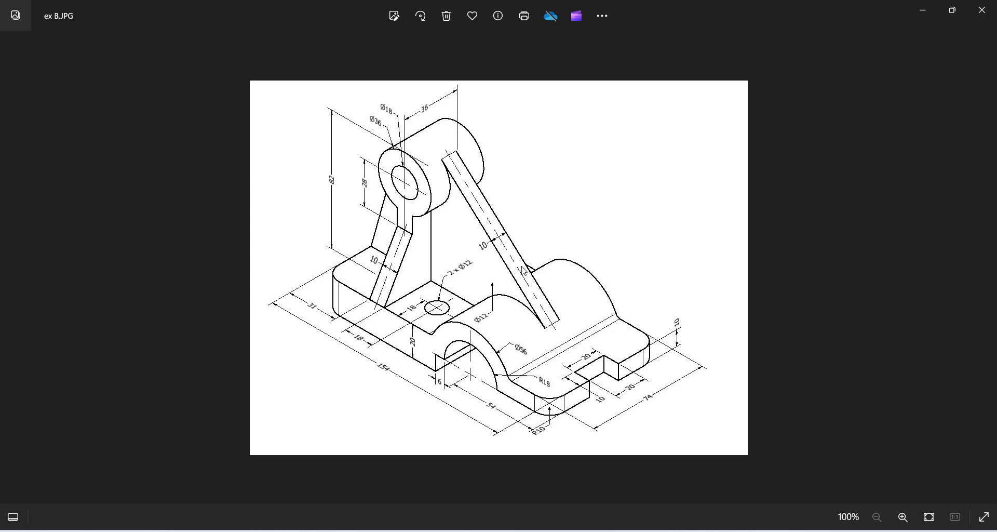
key(alt+Tab)
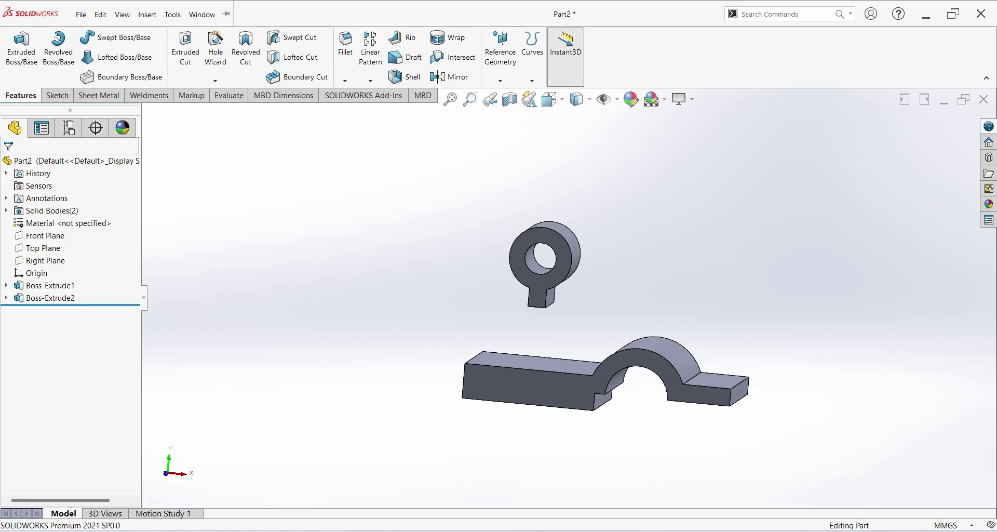
click(44, 235)
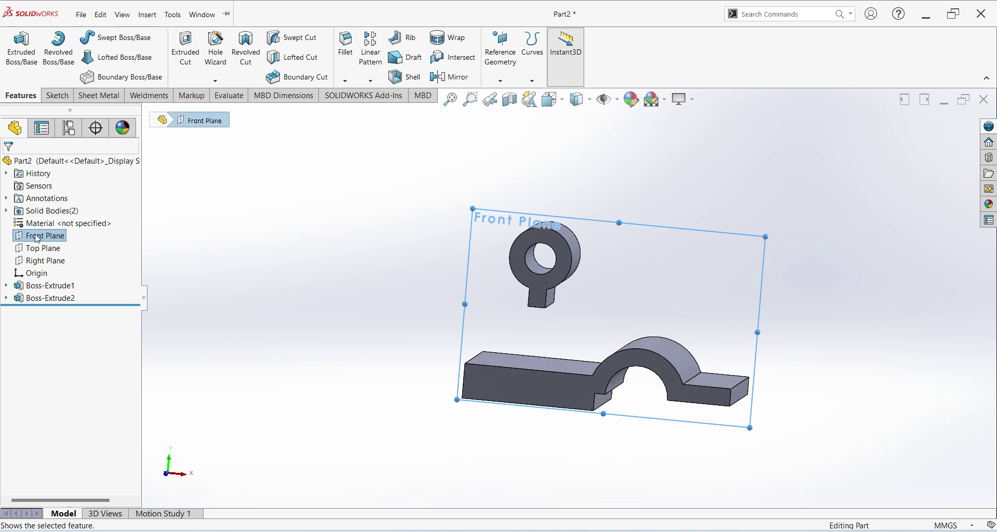
click(52, 223)
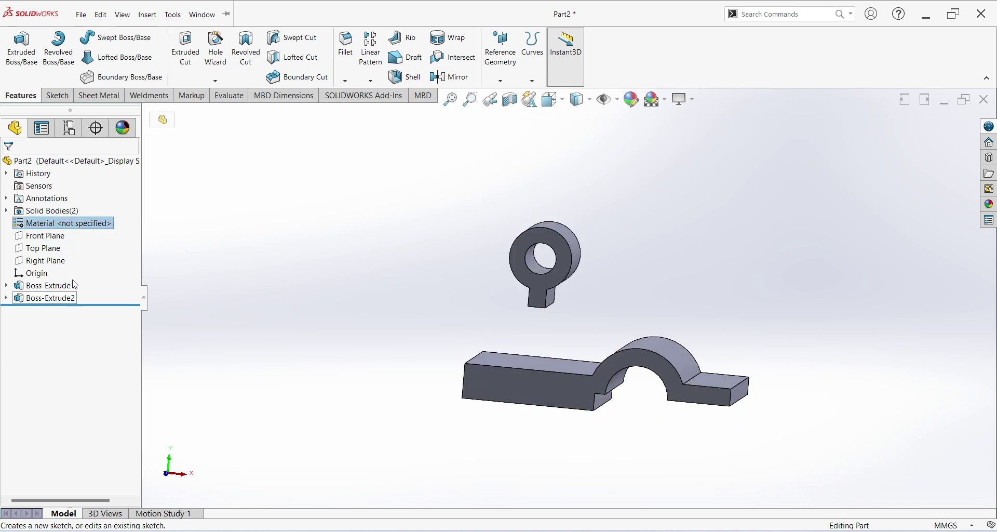
click(65, 234)
click(67, 221)
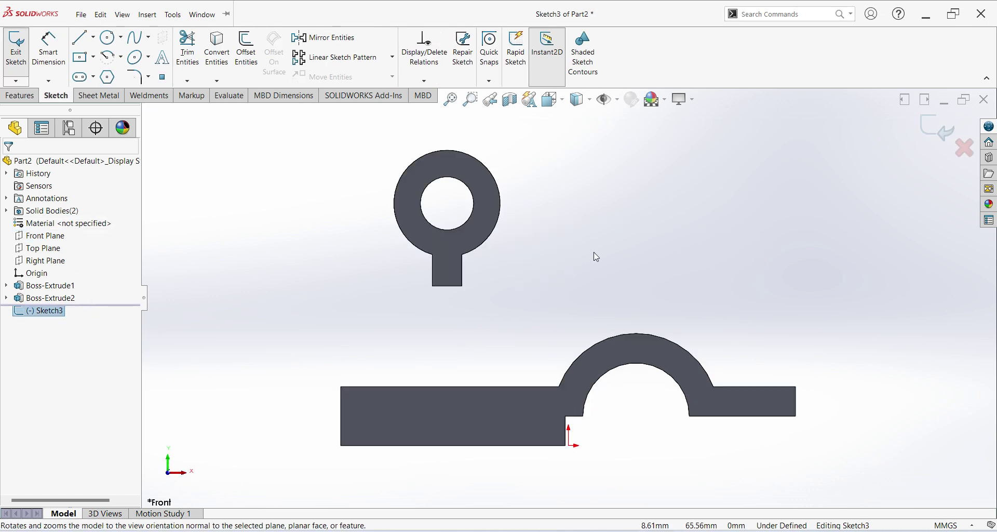
Draw a line about 69 mm long from the left side of the boss's outer circle to the base's upper left corner.
click(79, 37)
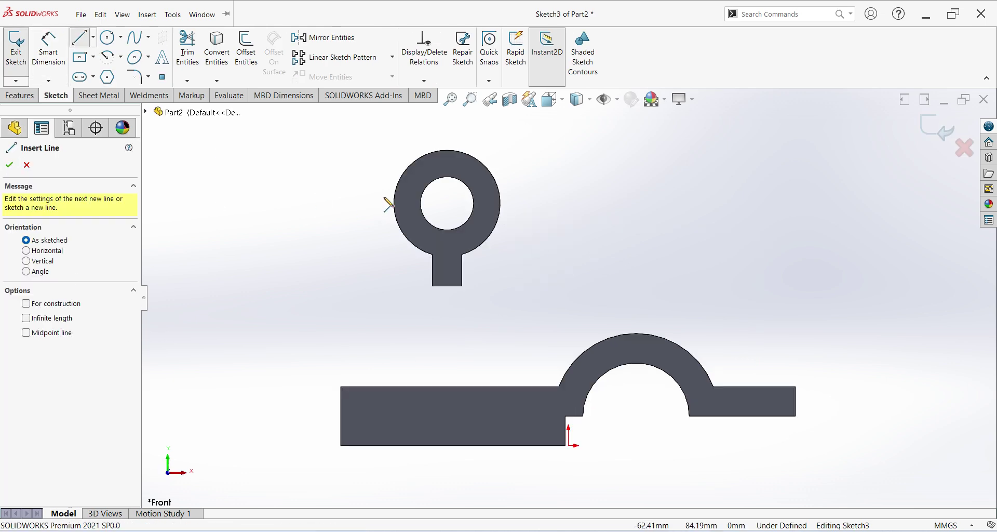
click(395, 201)
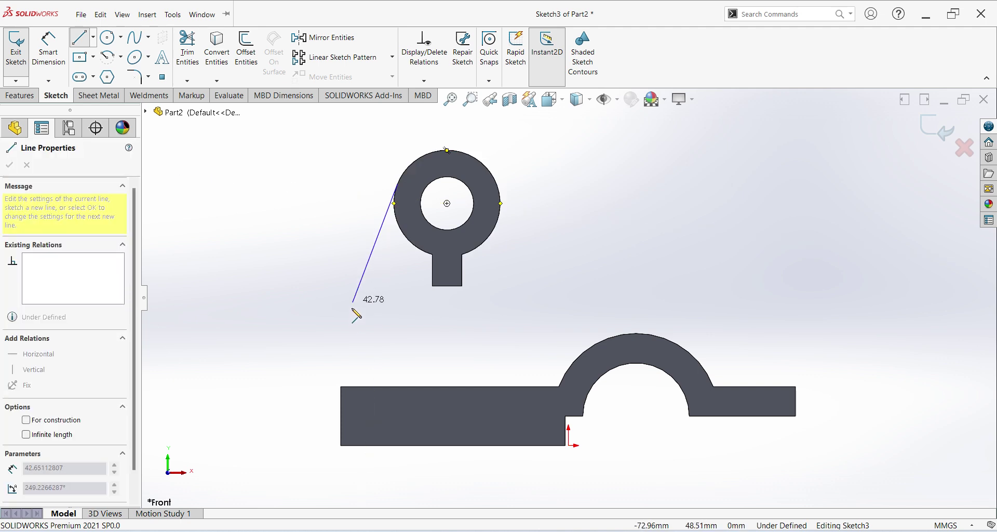
click(342, 385)
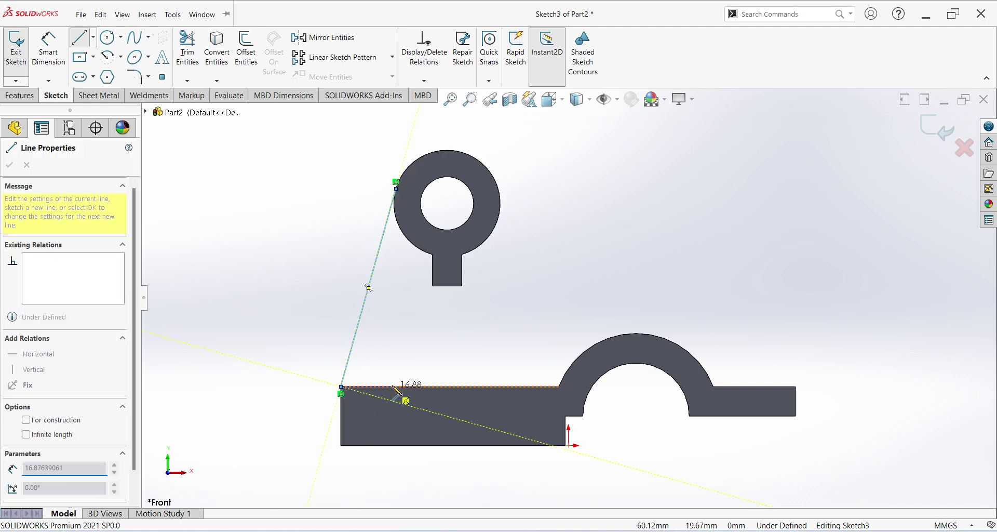
right_click(289, 334)
click(311, 344)
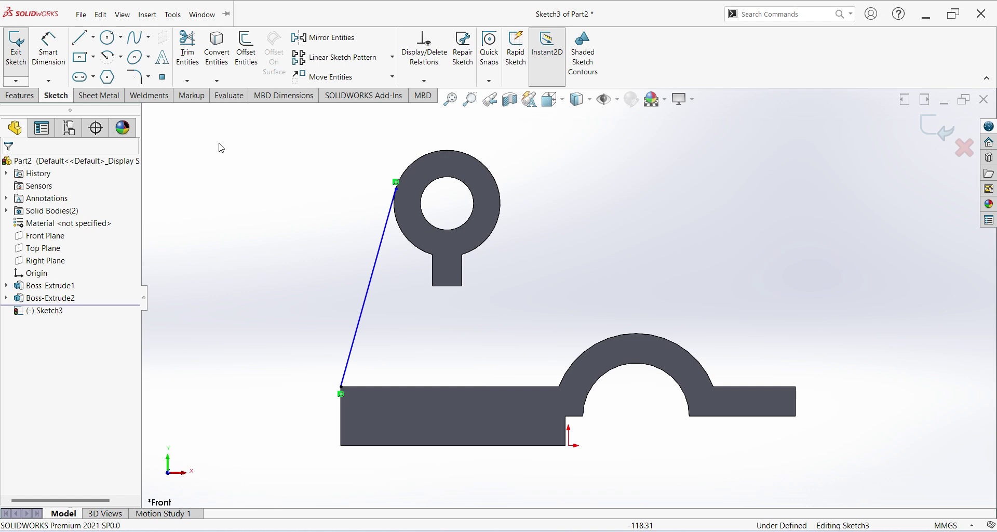
click(79, 37)
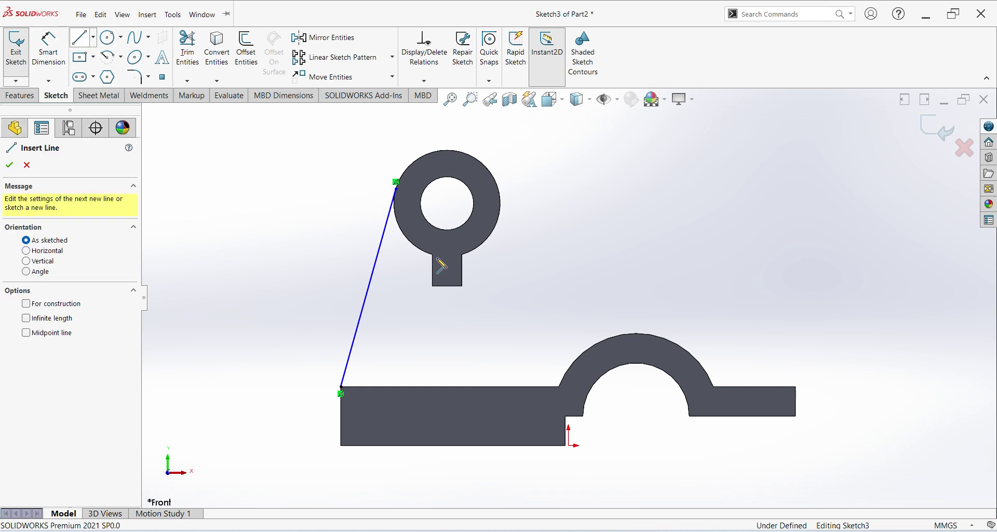
click(500, 190)
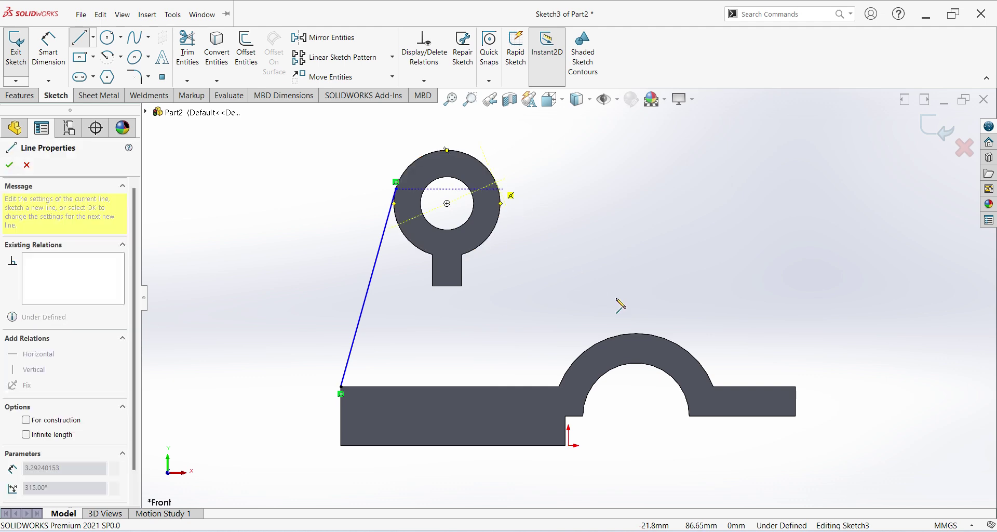
click(668, 341)
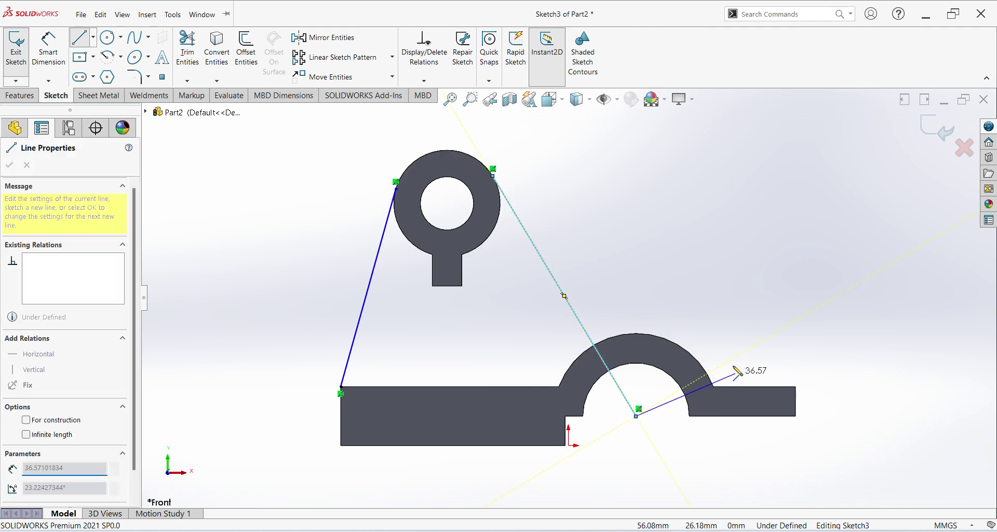
key(Escape)
click(633, 408)
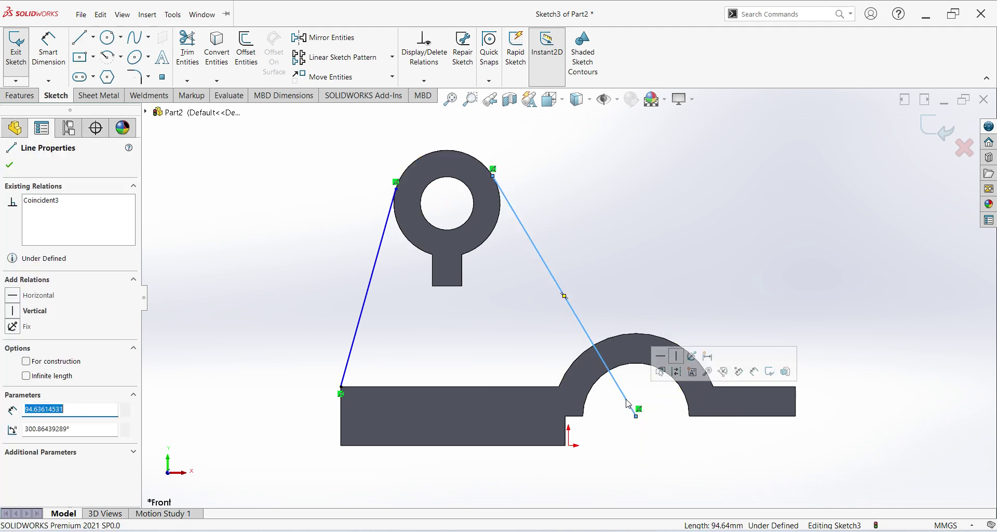
key(Delete)
Draw a sloping line from the right flank of the base's outer arch to the right side of the boss's outer circle.
click(80, 37)
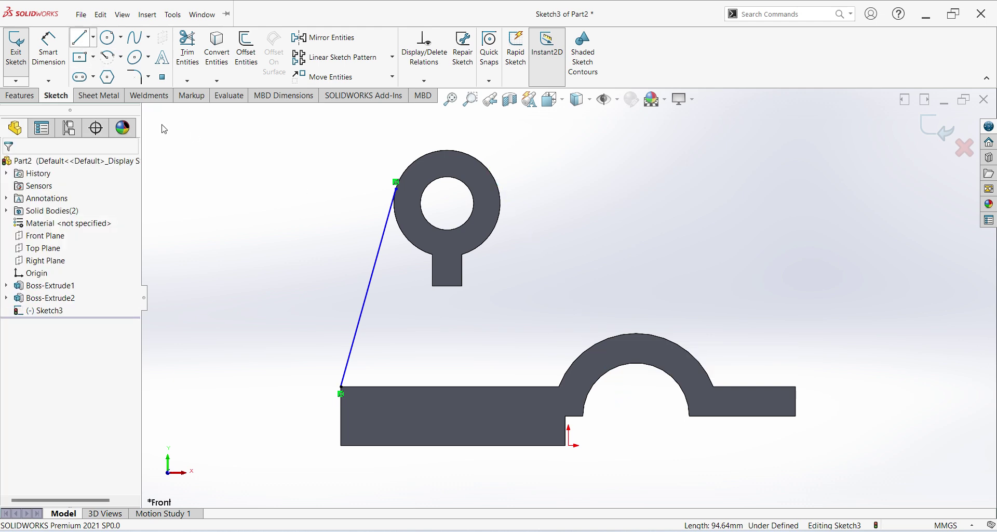
click(675, 348)
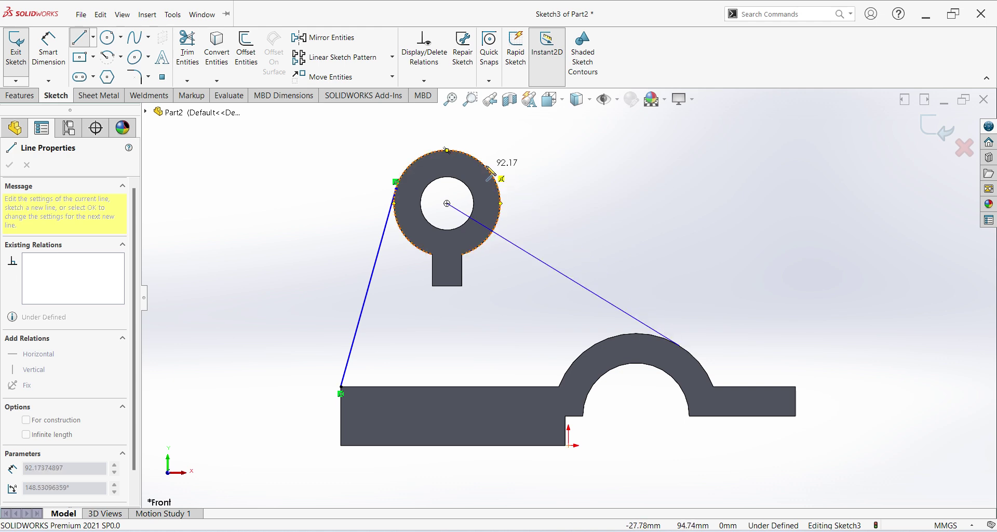
click(501, 204)
key(Escape)
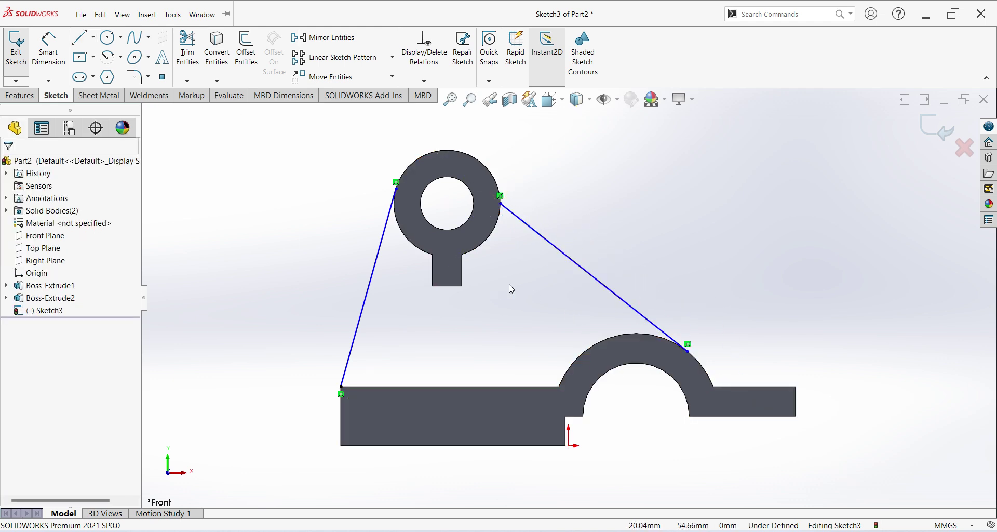
Make the right sloping line tangent to both the base's outer arch edge and the boss's outer circle.
click(577, 262)
ctrl+click(657, 340)
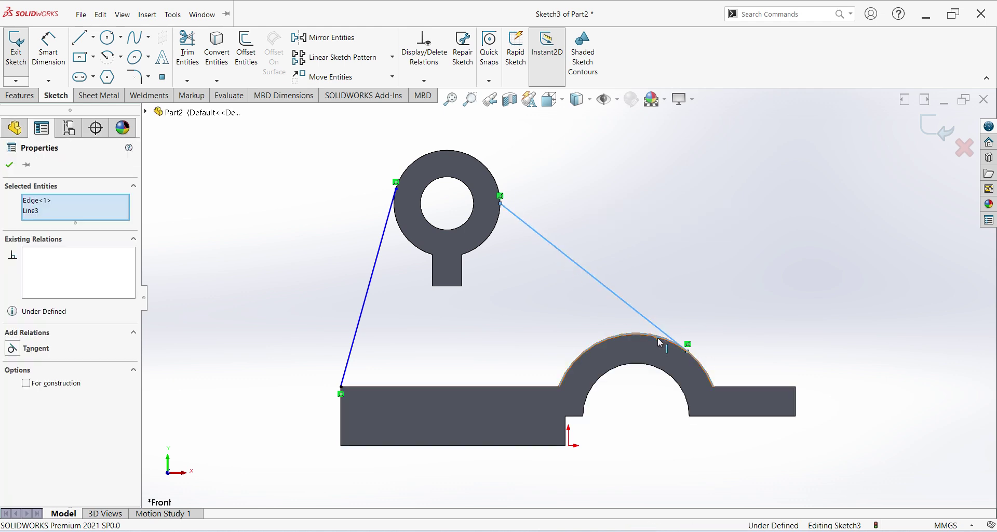
click(12, 349)
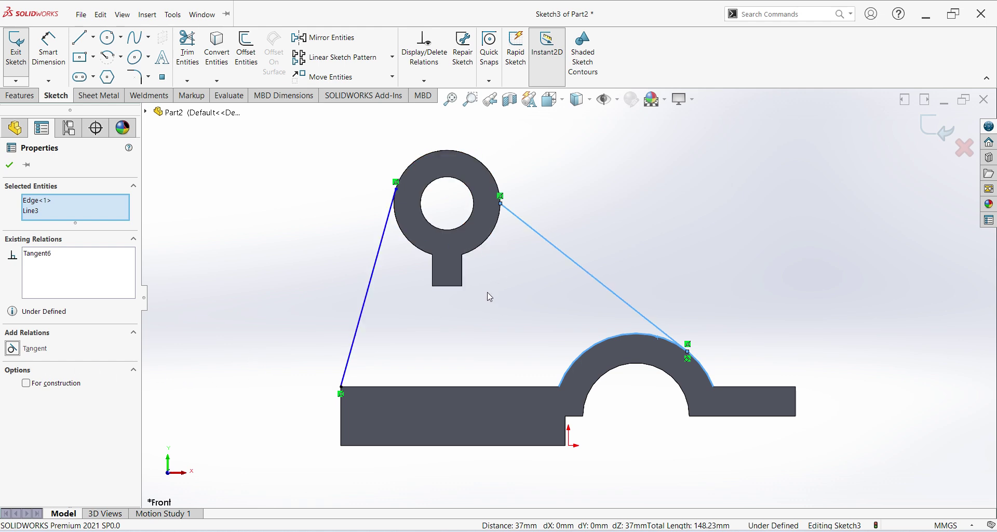
click(467, 315)
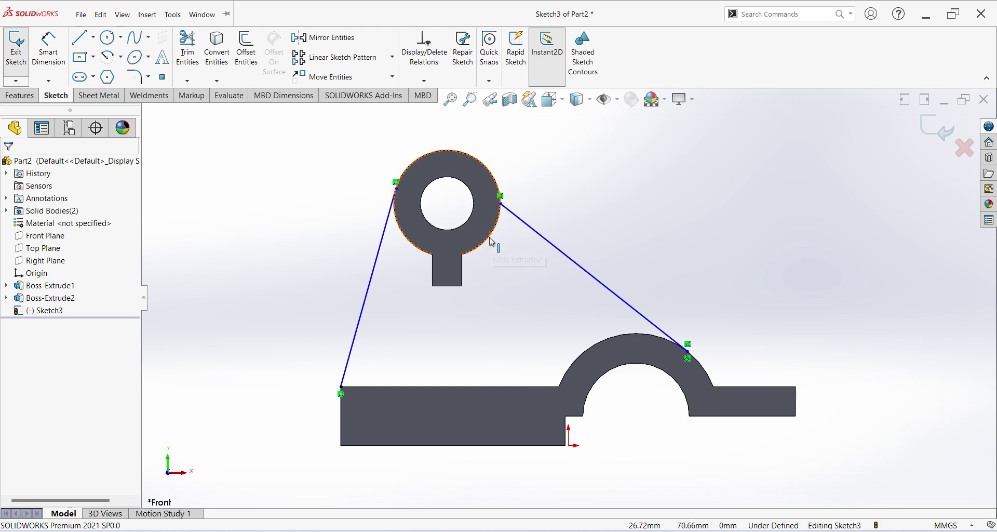
ctrl+click(530, 227)
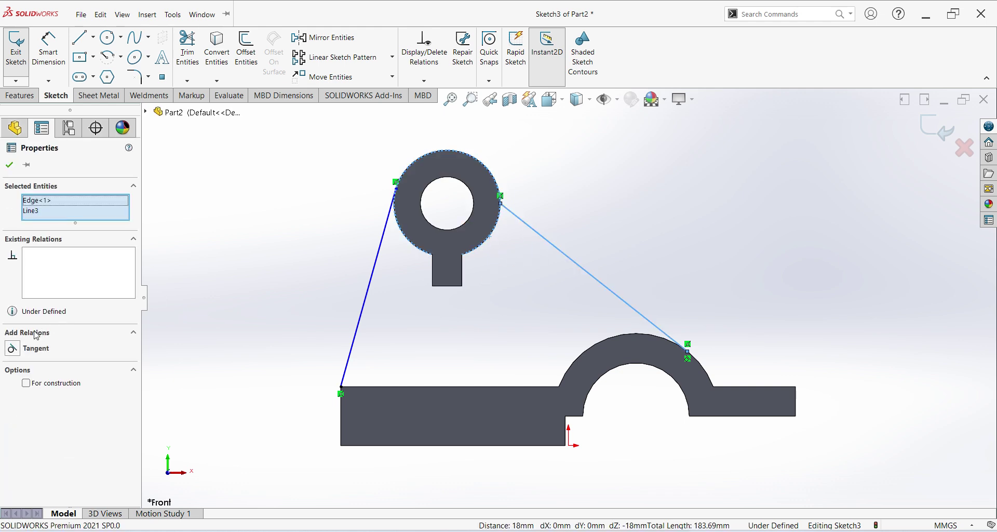
click(12, 349)
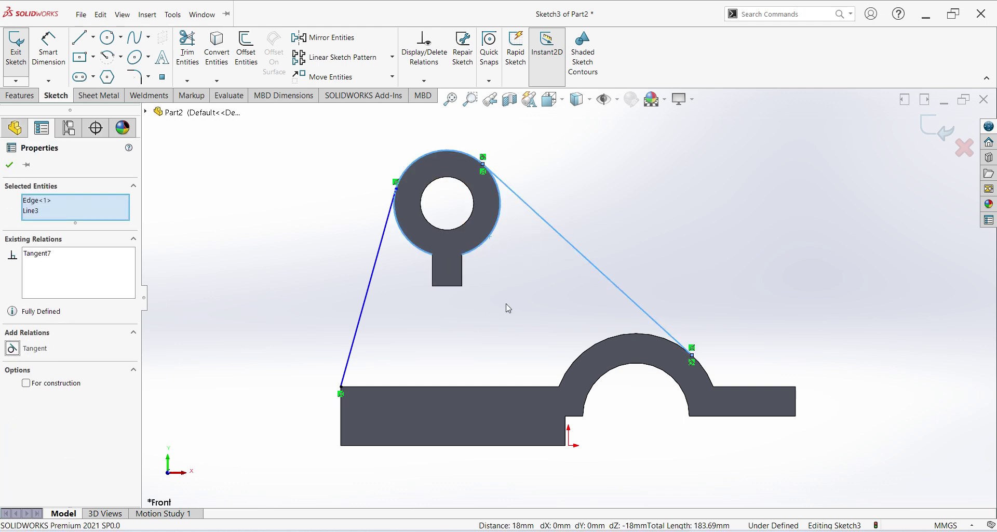
Make the left sloping line tangent to the boss's outer circle.
click(363, 299)
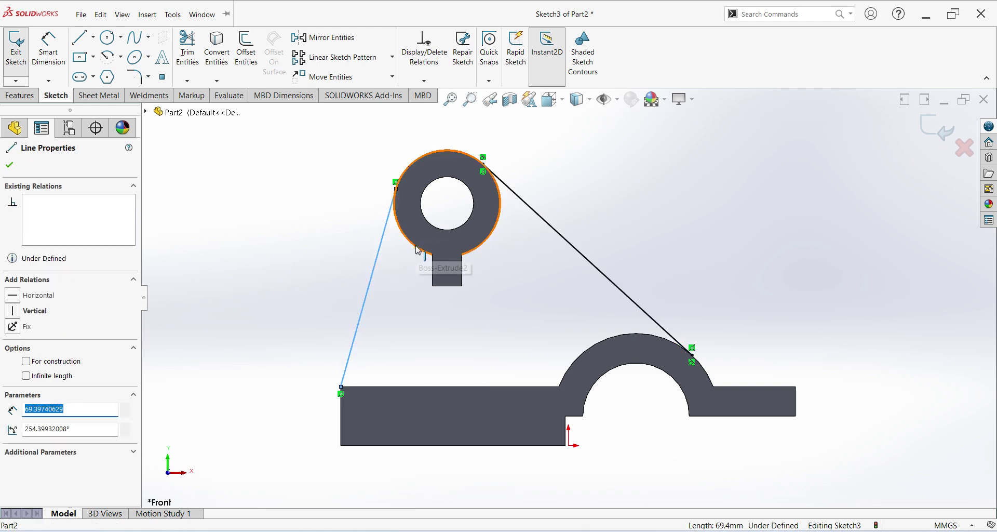
ctrl+click(418, 250)
click(11, 349)
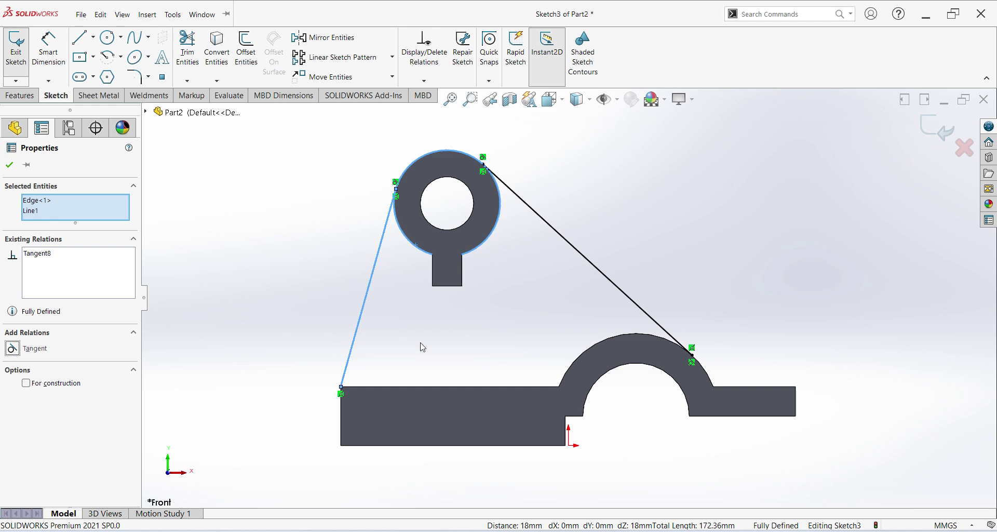
click(523, 314)
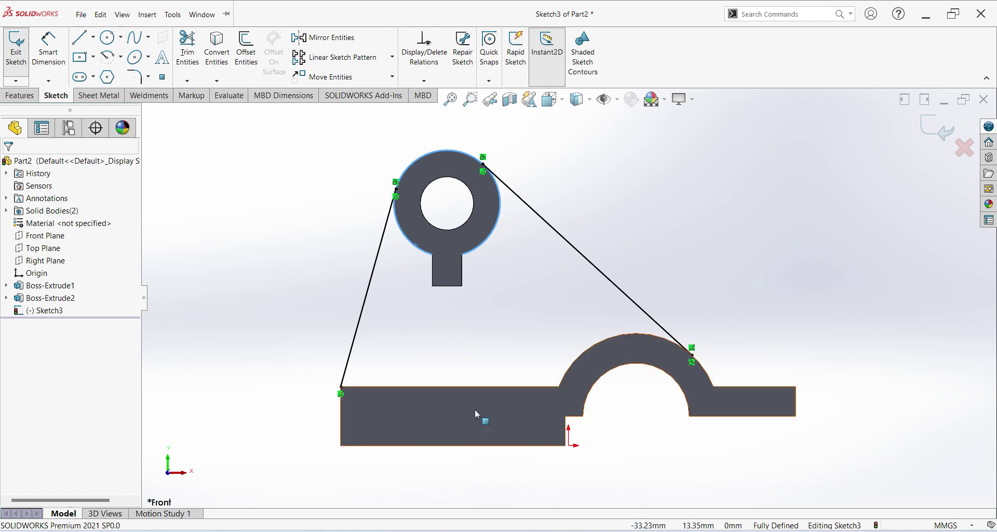
Convert the base's upper edge, outer arch, the boss's outer arc and its tab edges into sketch entities, and exit the sketch.
click(465, 392)
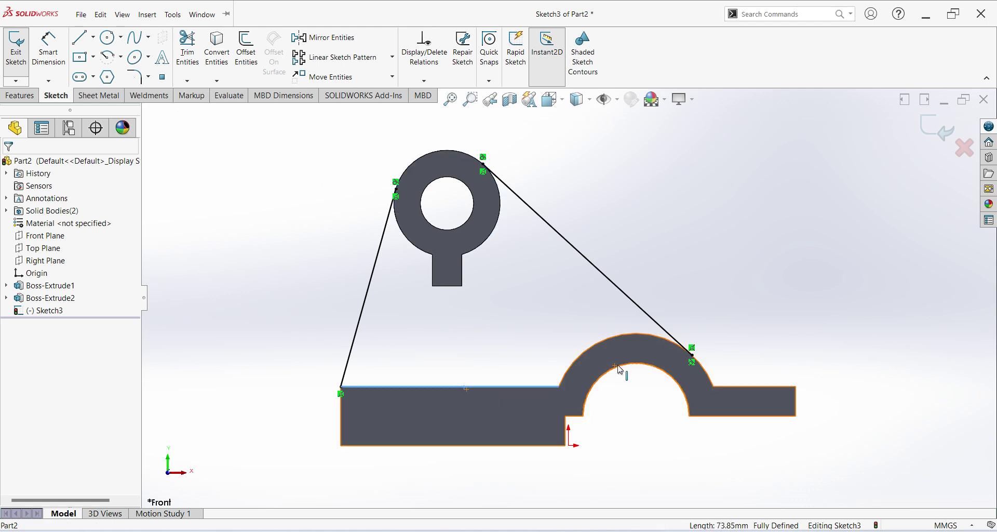
ctrl+click(597, 347)
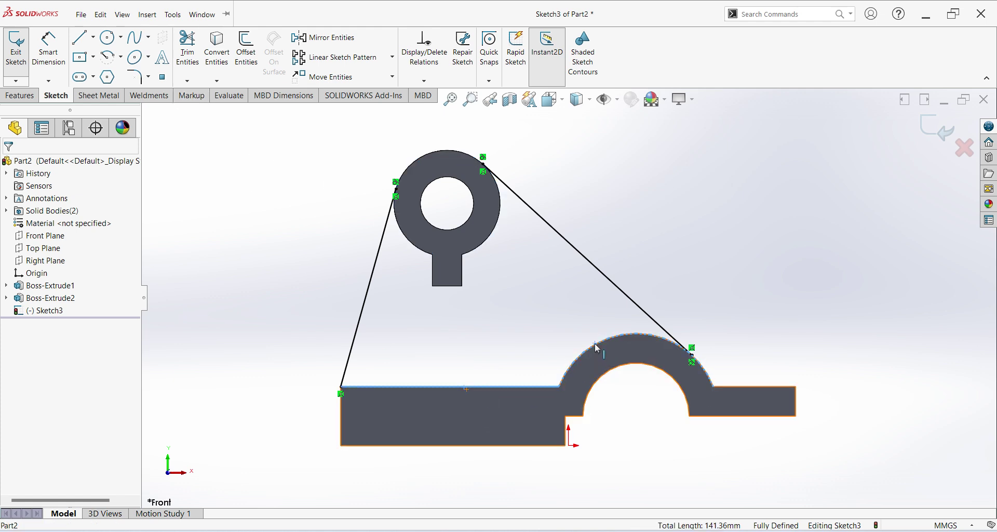
ctrl+click(462, 271)
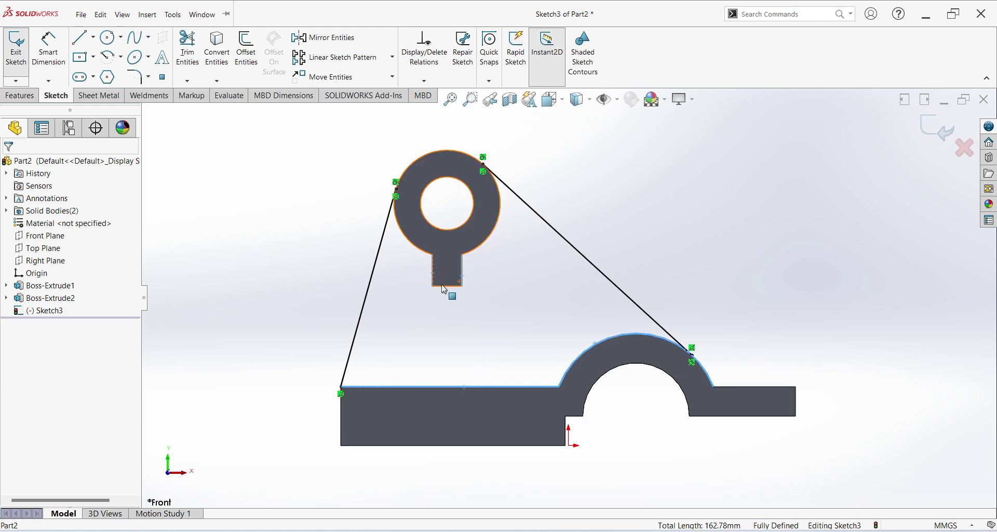
ctrl+click(441, 286)
ctrl+click(482, 247)
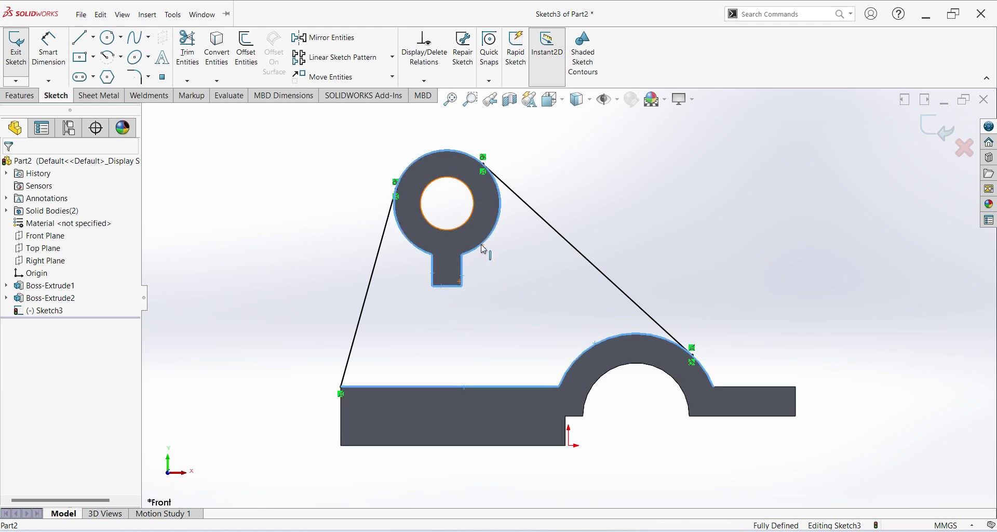
click(218, 56)
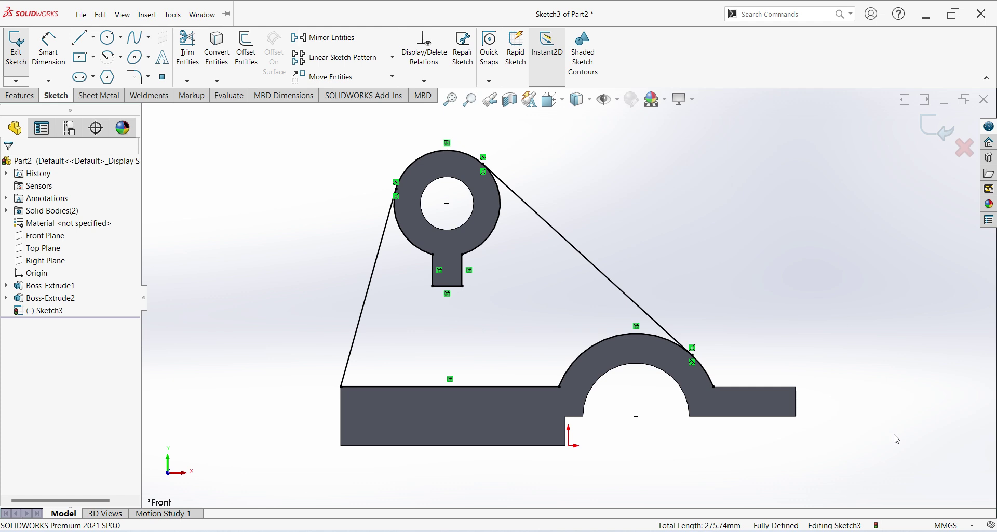
click(939, 136)
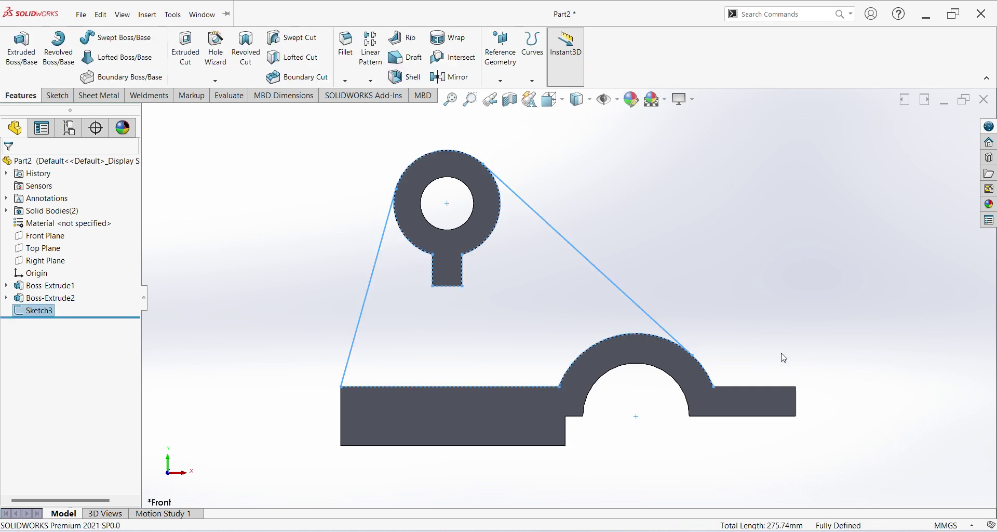
Extrude the region enclosed between the boss, its tab and the base 10 mm as a mid-plane, merged web.
middle_drag(788, 318, 594, 201)
click(81, 14)
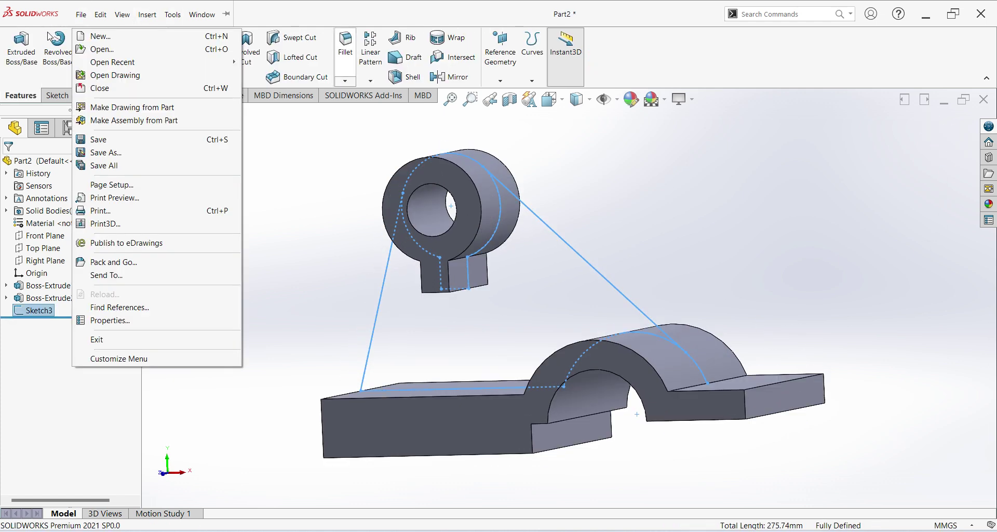
click(23, 48)
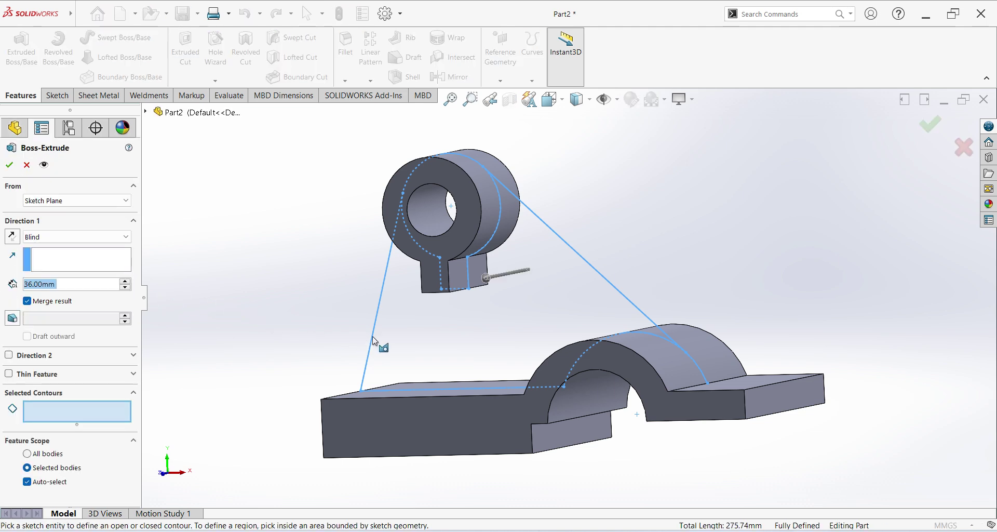
click(528, 329)
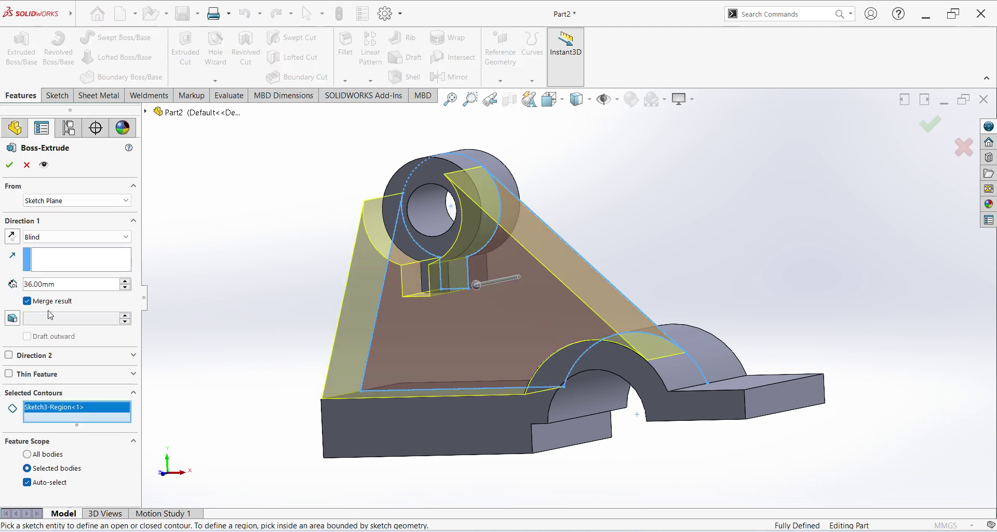
click(123, 242)
click(94, 247)
click(86, 237)
click(69, 317)
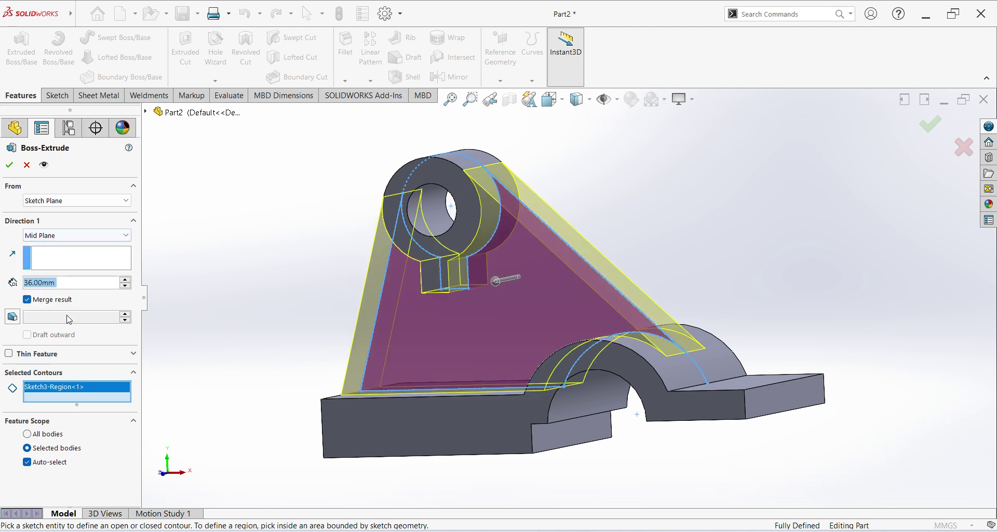
text(1)
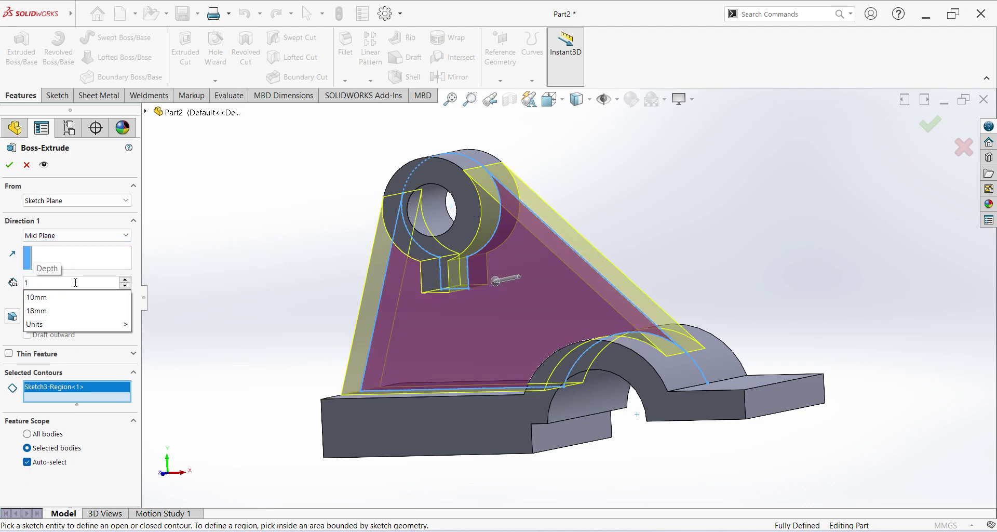
text(0)
key(Return)
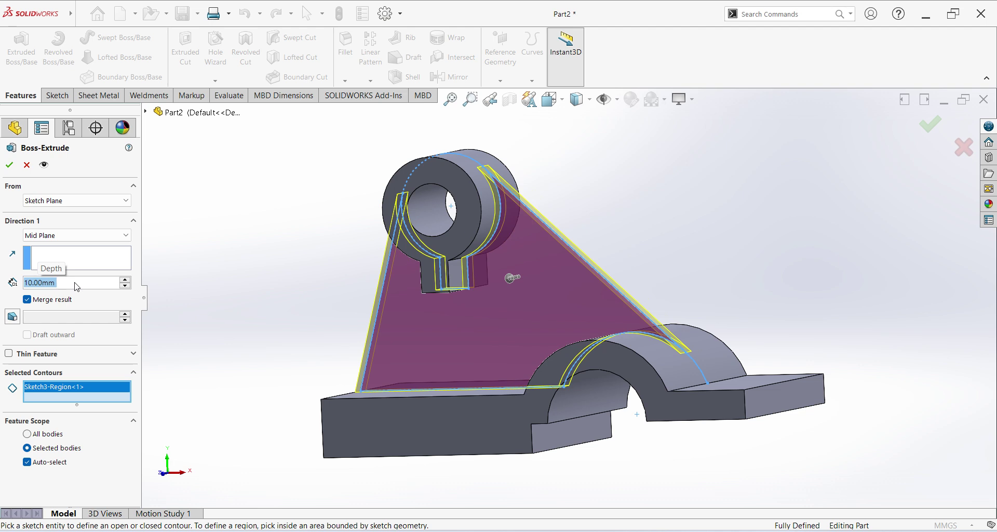
click(9, 165)
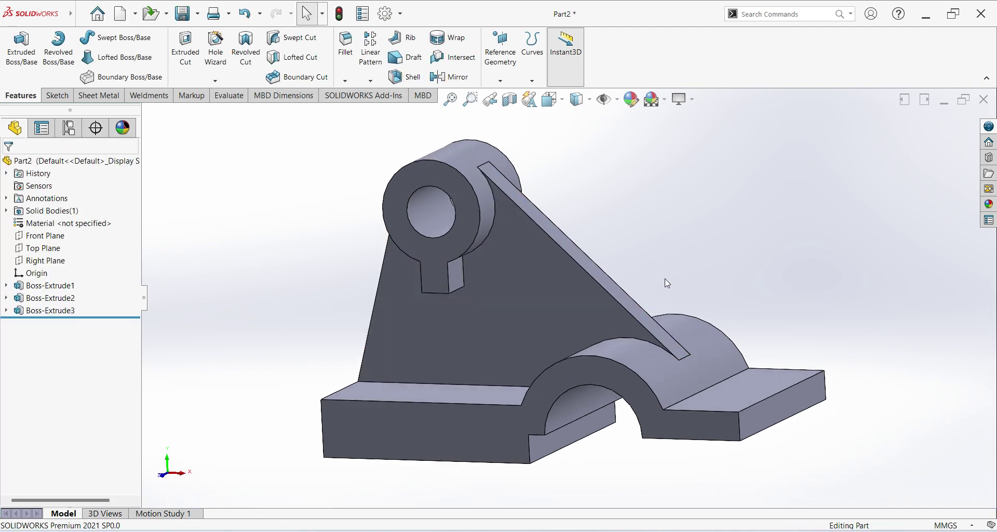
Compare the model with the reference drawing ex B to examine the rib under the boss's tab.
scroll(667, 283, up, 2)
middle_drag(704, 307, 755, 299)
scroll(726, 275, up, 2)
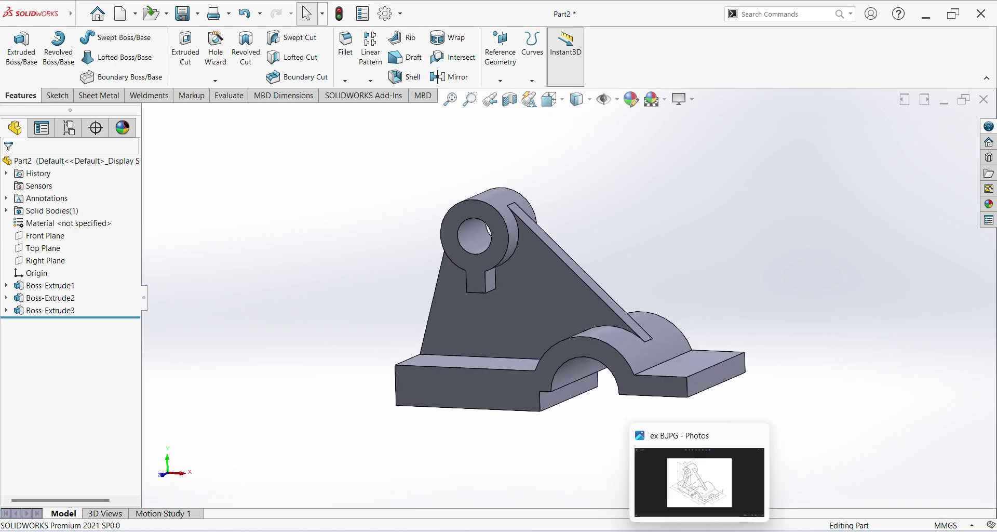
click(699, 474)
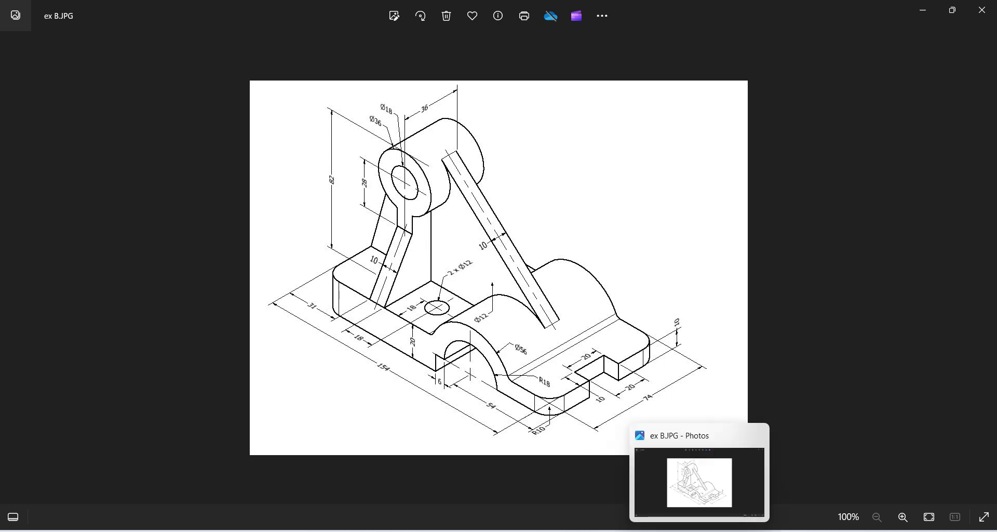
click(699, 474)
scroll(478, 260, down, 3)
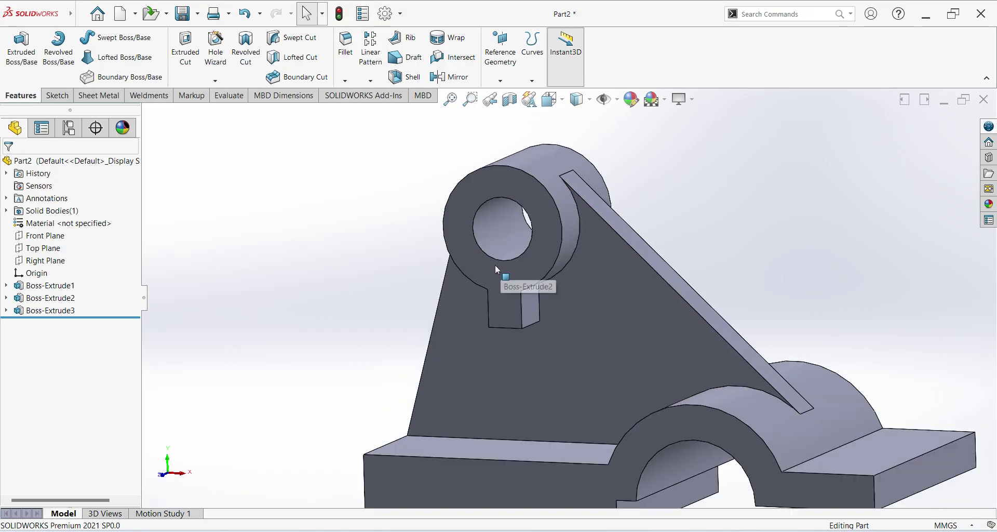
scroll(519, 263, up, 2)
middle_drag(574, 260, 563, 240)
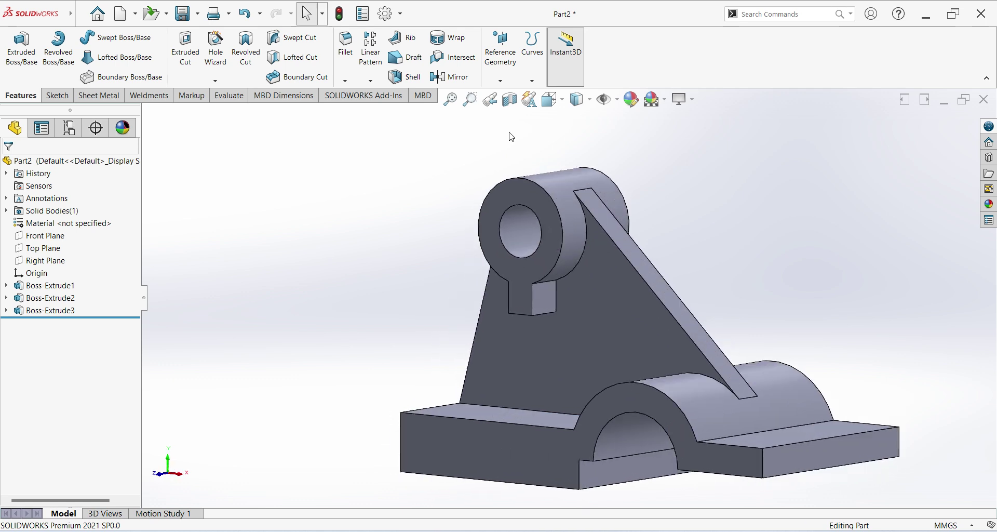
Create a reference plane offset 5 mm inward from the side face of the boss's tab, using the flipped offset direction.
click(502, 81)
click(509, 94)
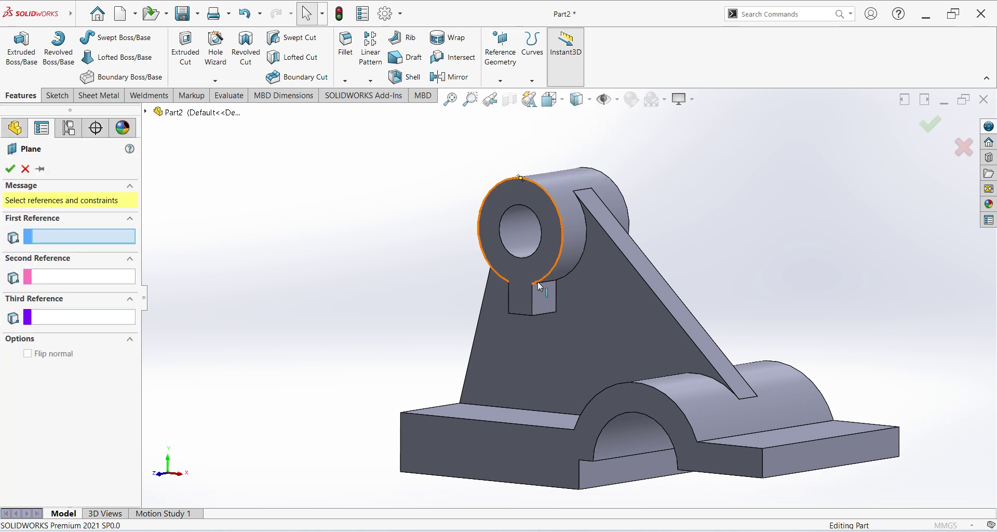
click(541, 298)
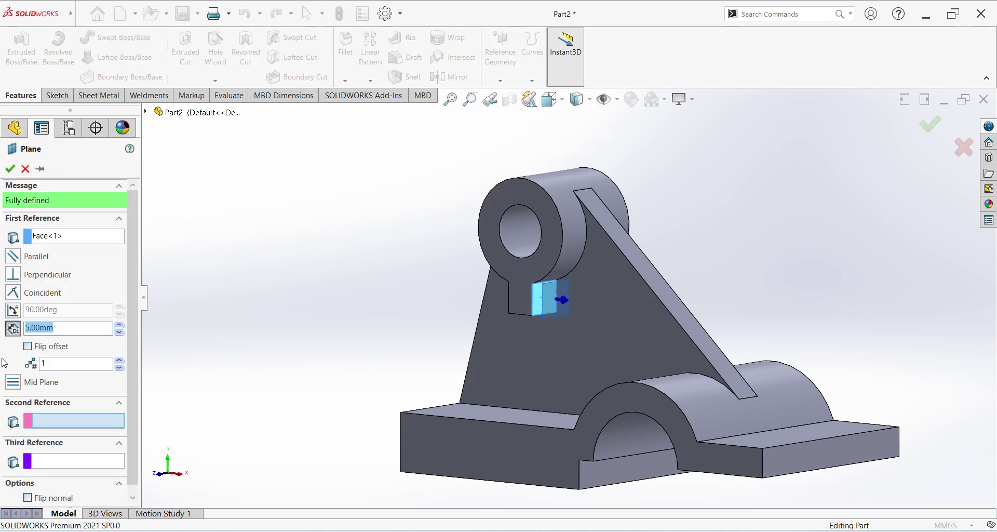
click(27, 346)
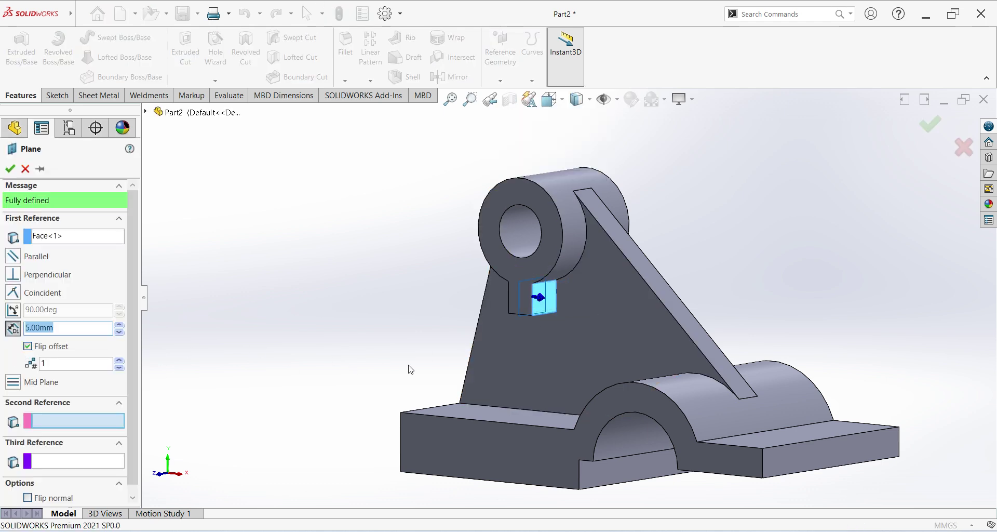
middle_drag(422, 335, 255, 403)
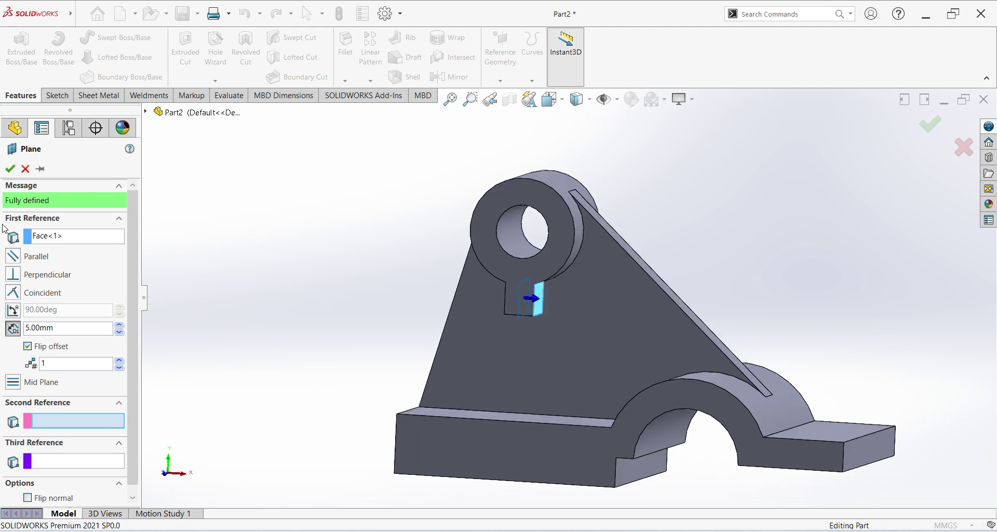
click(9, 169)
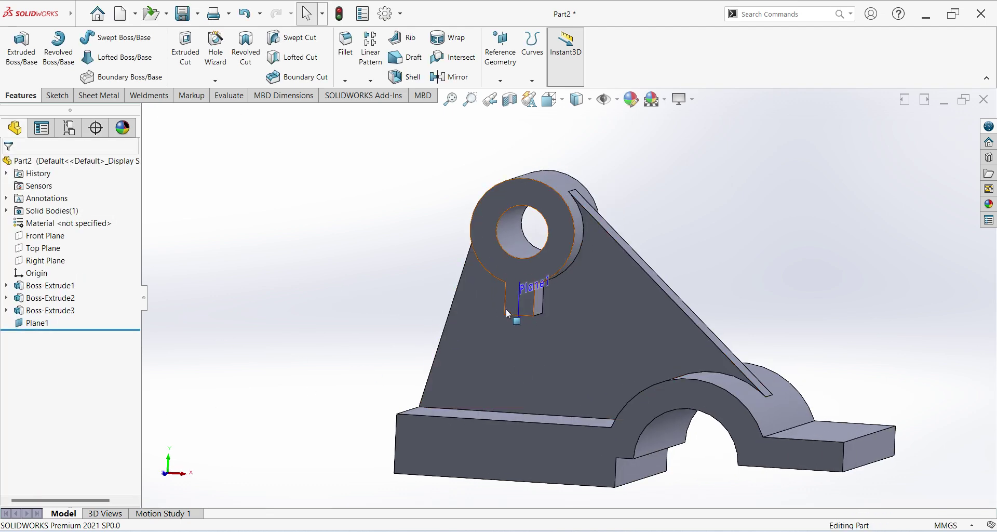
Start a sketch on the new plane through the middle of the tab and view it face-on.
scroll(550, 319, down, 2)
click(536, 319)
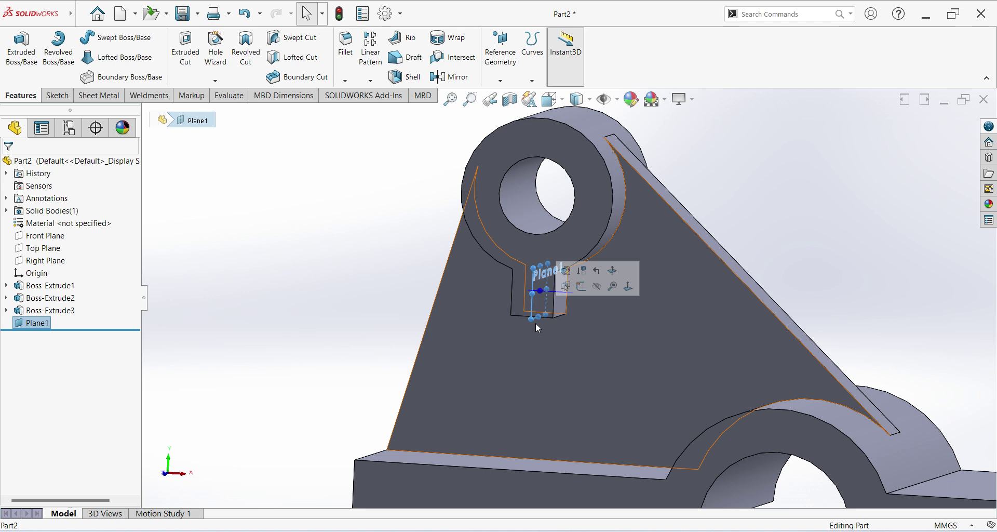
click(585, 289)
click(47, 335)
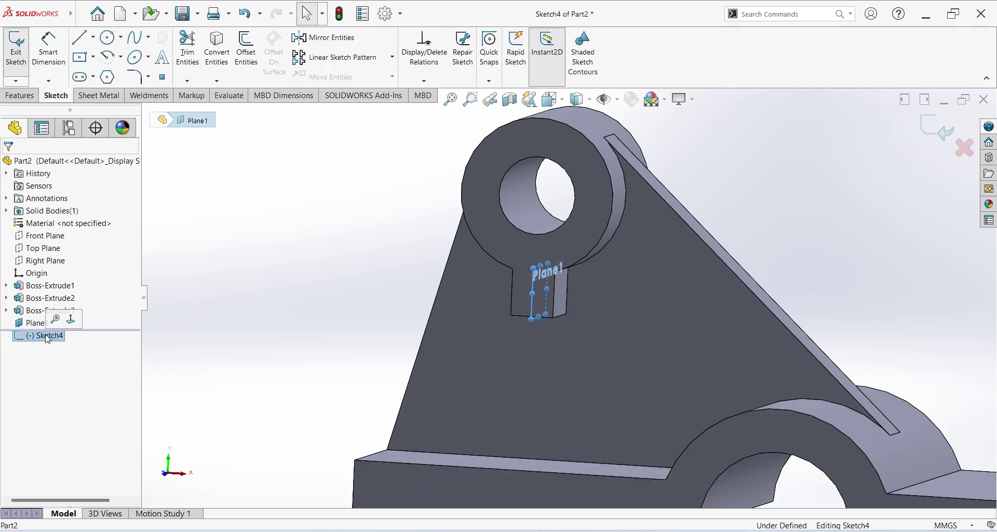
click(72, 321)
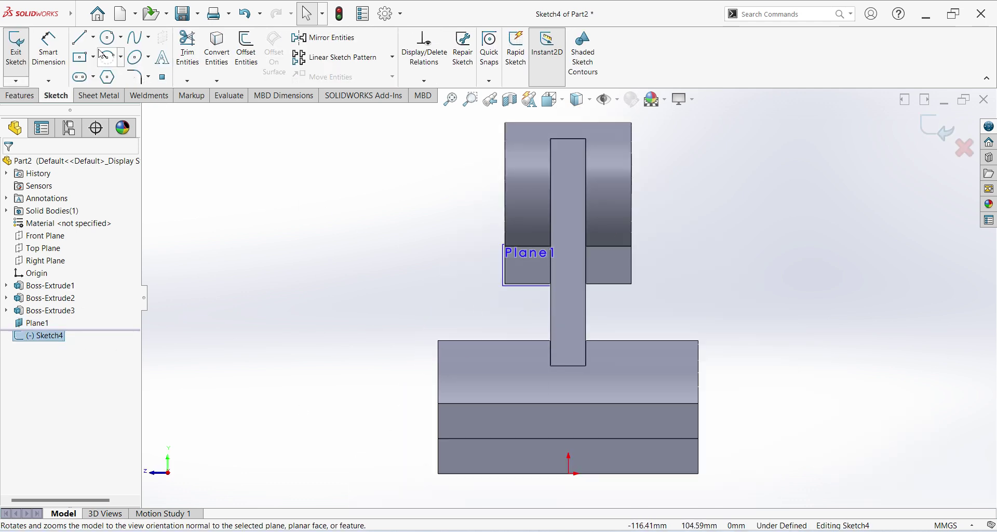
click(80, 37)
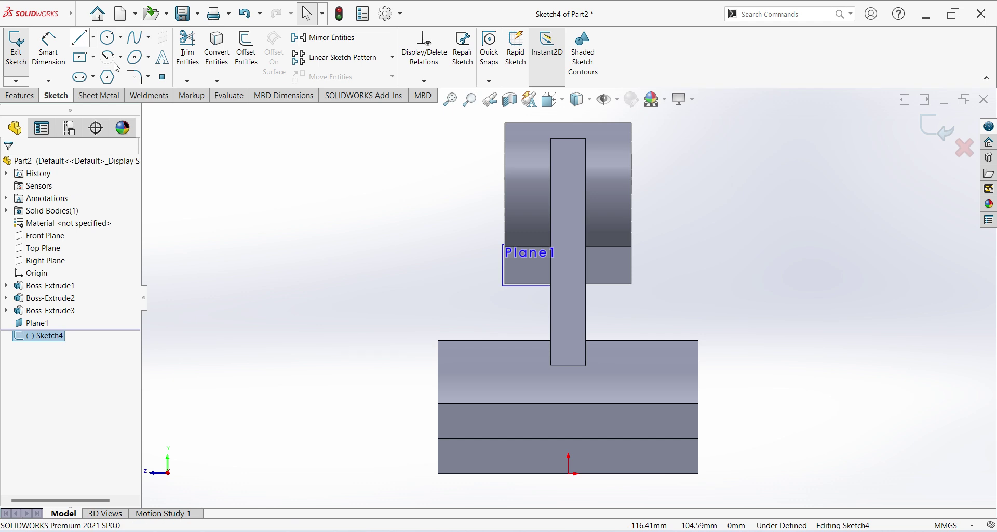
click(503, 286)
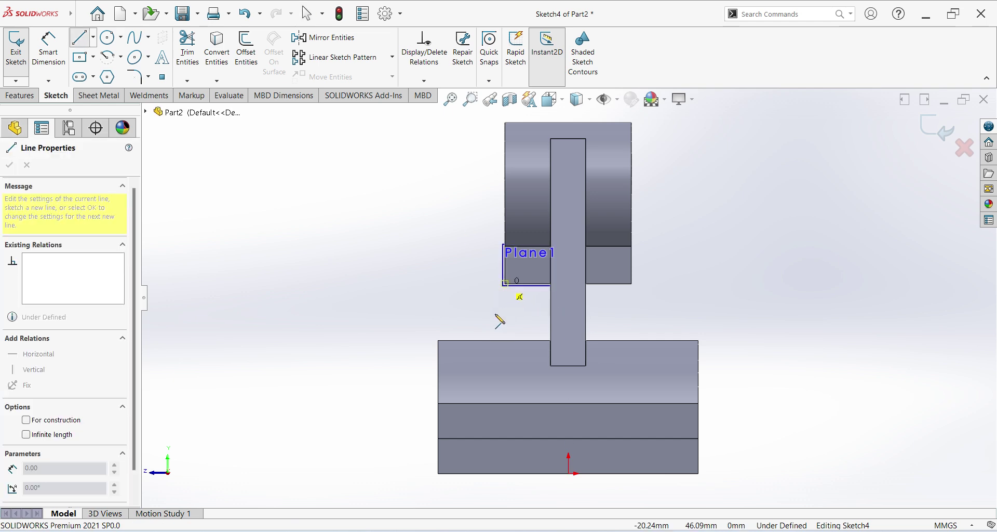
click(439, 403)
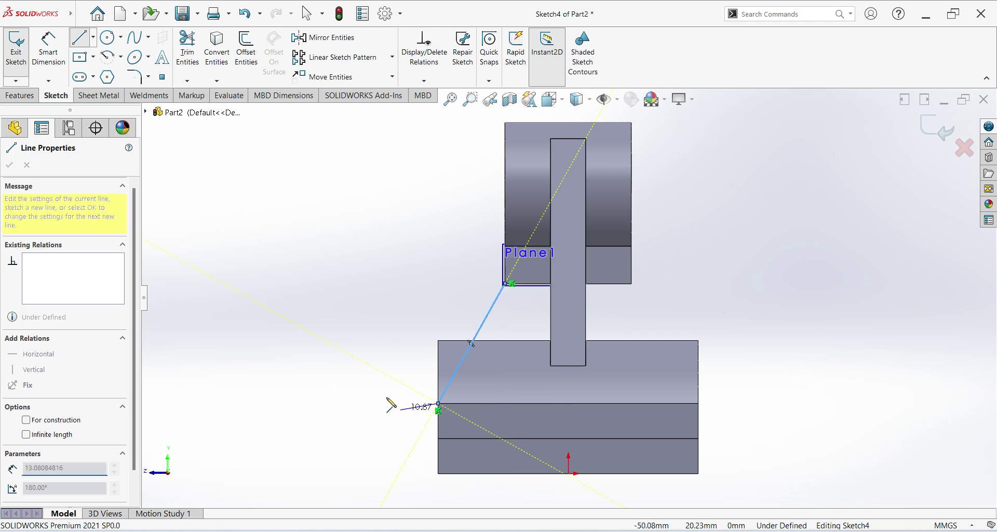
right_click(357, 378)
click(371, 383)
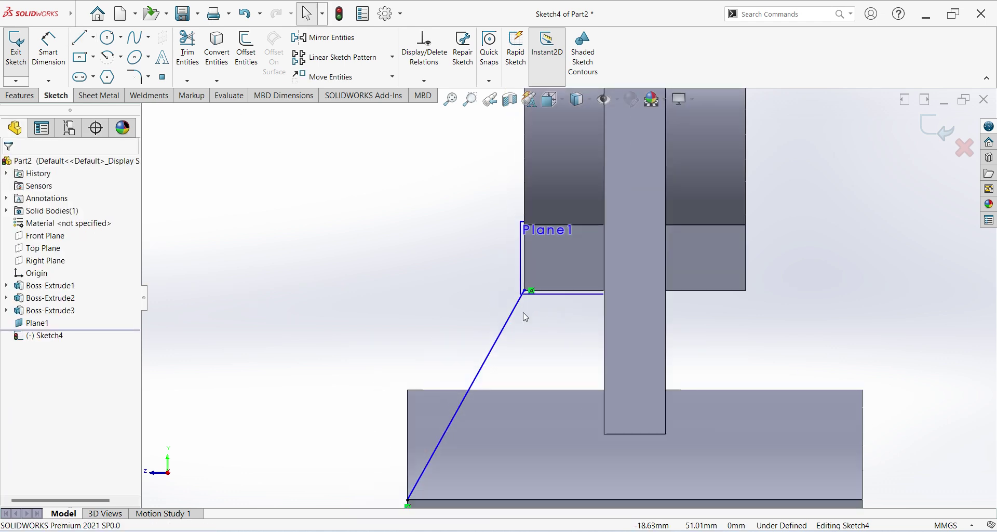
scroll(522, 313, down, 2)
click(506, 324)
key(Delete)
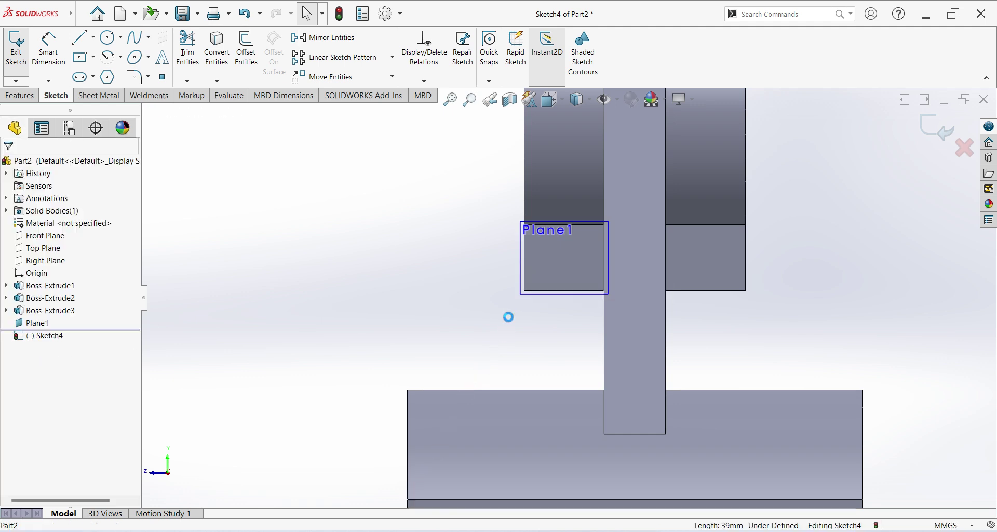
Sketch a sloping line from the tab's lower front corner to the front end of the base's upper edge, and exit the sketch.
click(79, 37)
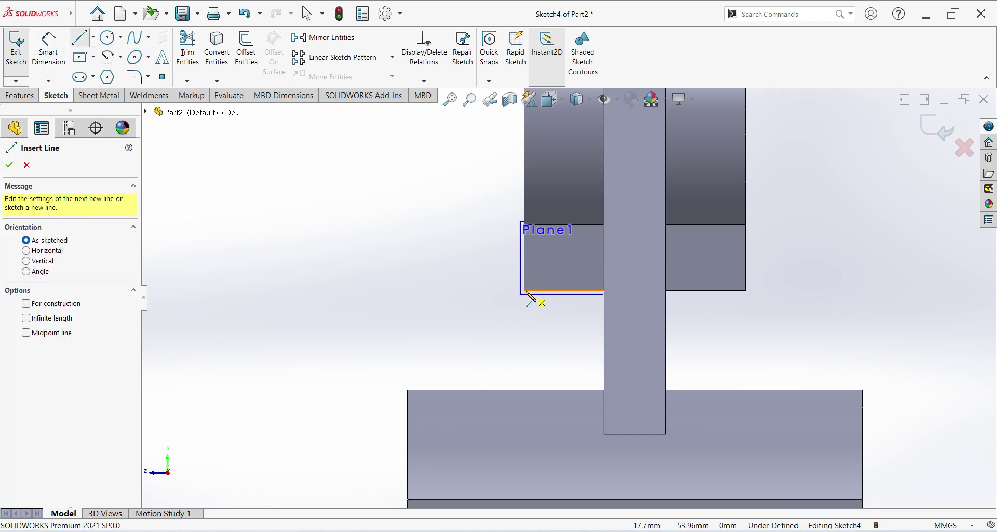
scroll(525, 295, down, 2)
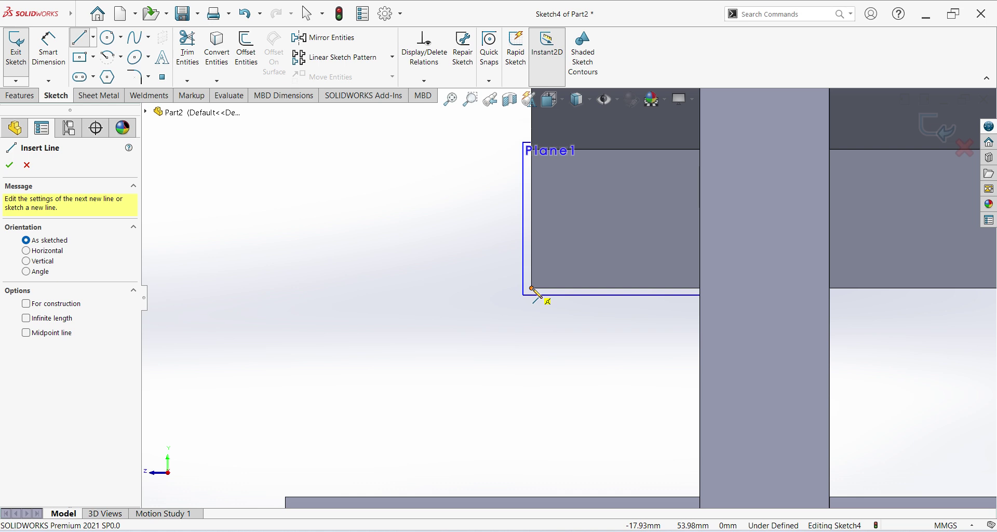
click(531, 288)
scroll(531, 288, up, 2)
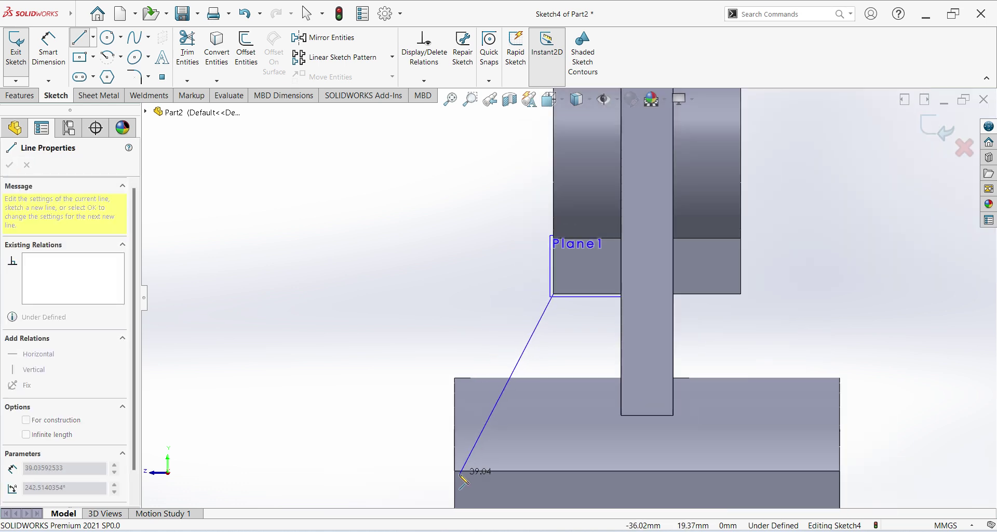
click(455, 472)
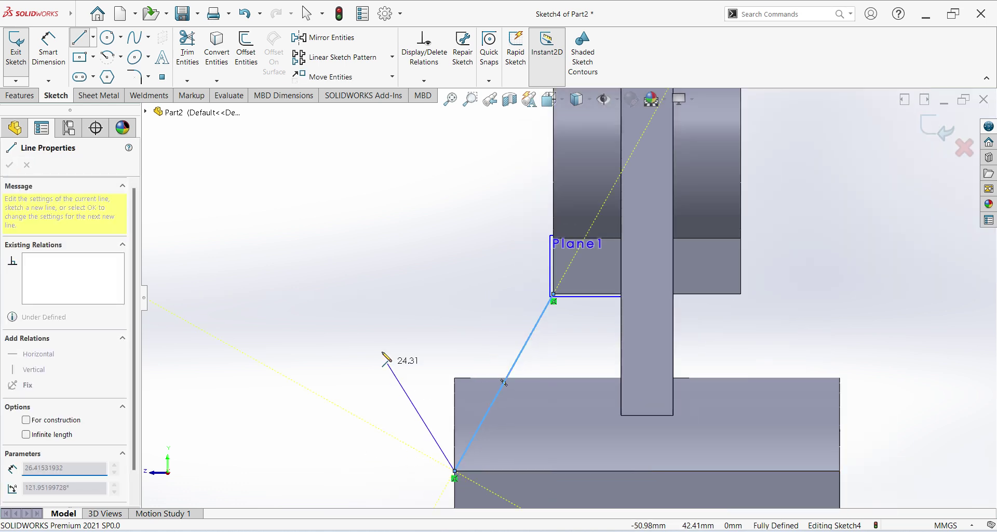
right_click(384, 308)
click(403, 349)
scroll(367, 309, up, 2)
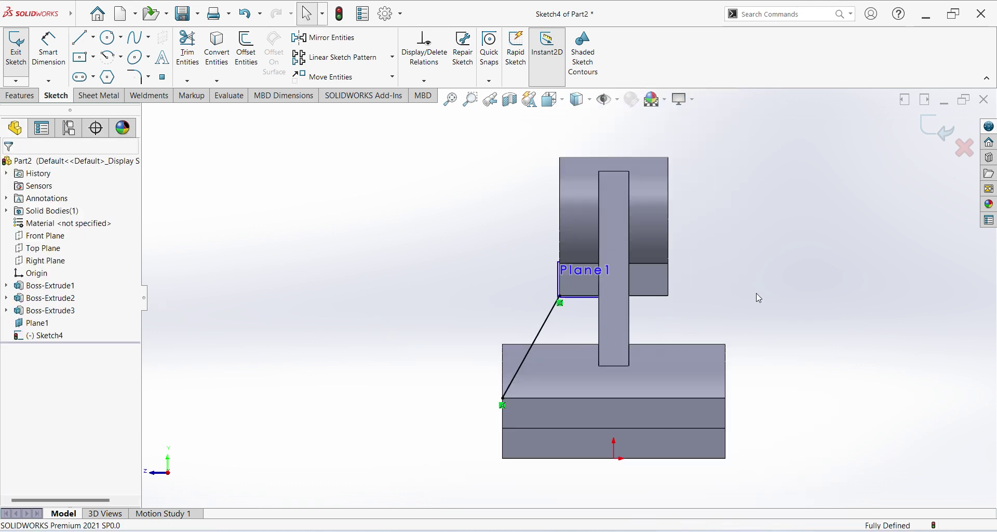
scroll(551, 340, down, 2)
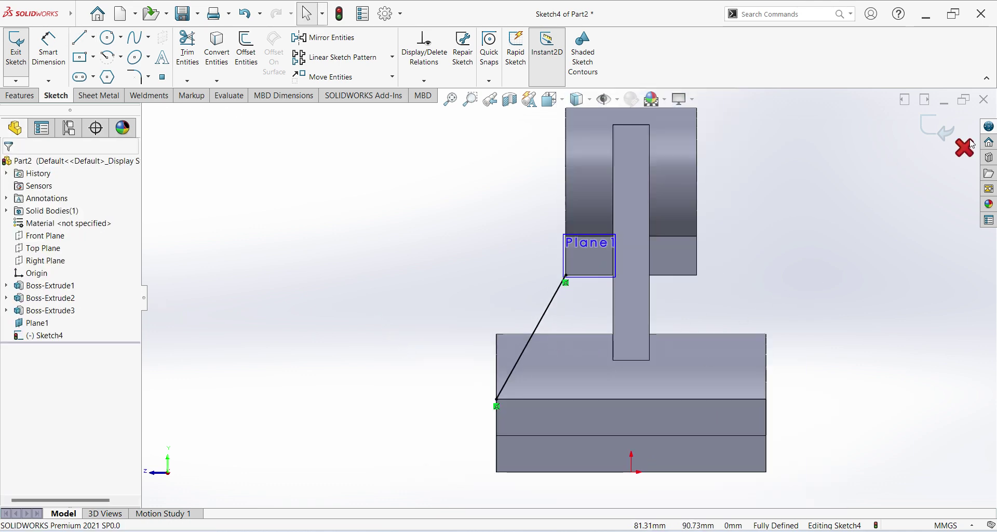
click(938, 128)
Create a rib from the sloping line, 10 mm thick on both sides, parallel to the sketch, with the material side flipped.
mouse_move(668, 325)
middle_down()
mouse_move(732, 301)
mouse_move(723, 314)
middle_up()
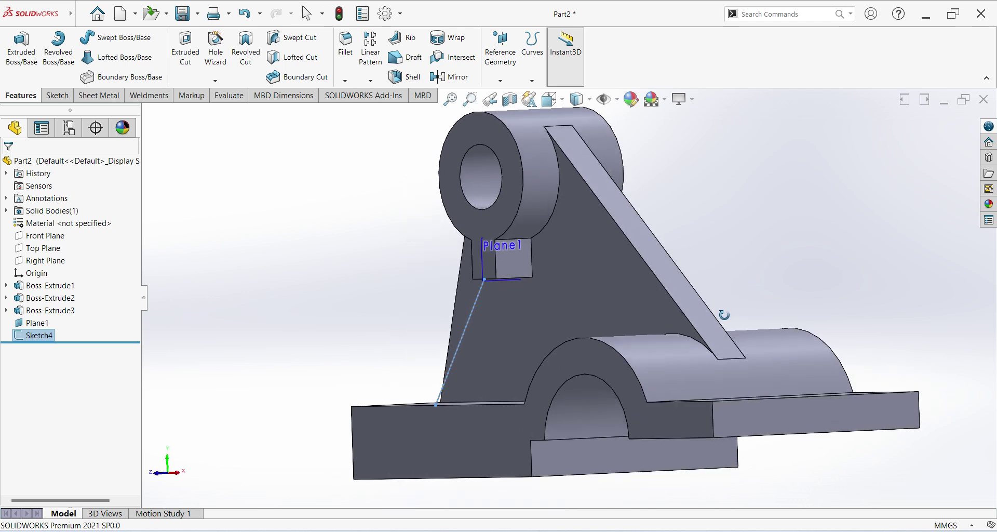
click(404, 38)
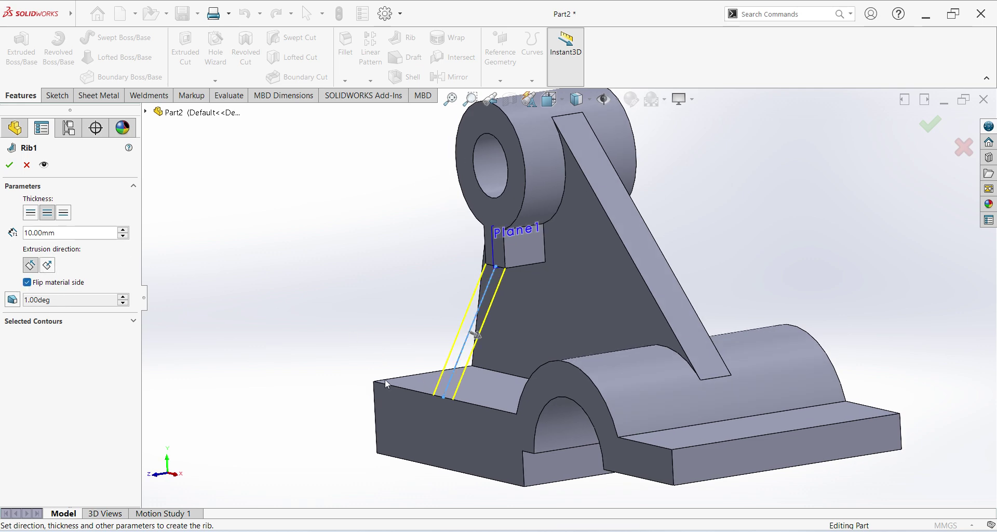
middle_drag(386, 385, 394, 374)
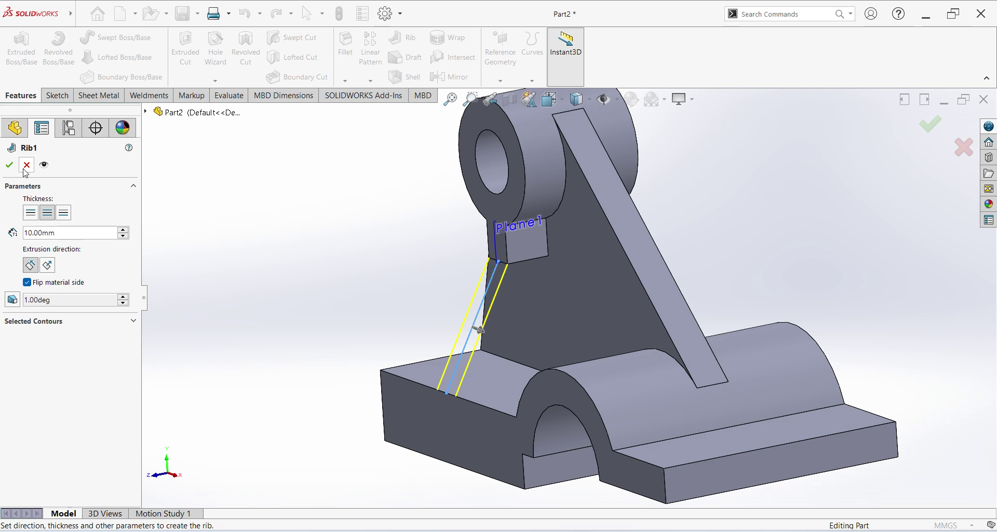
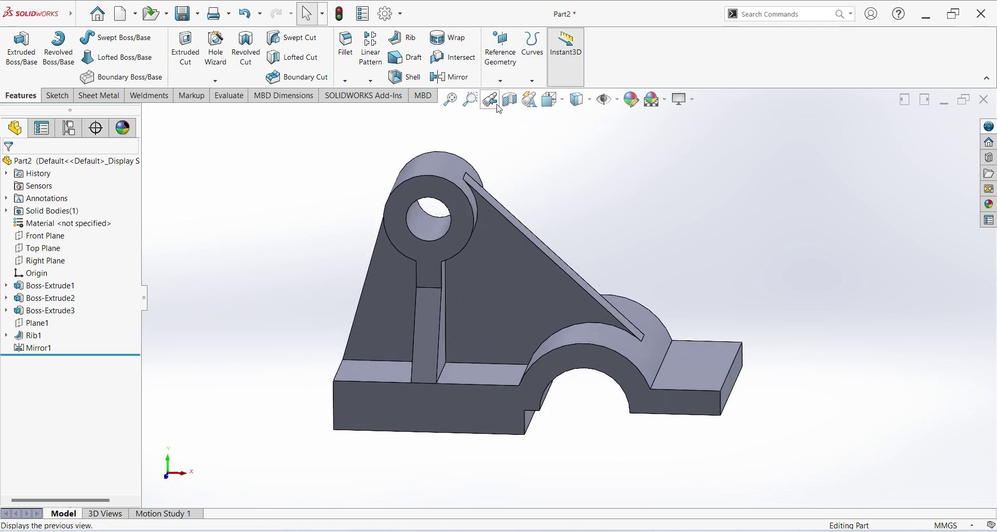
Show the bracket in isometric view and check the end notch's dimensions in reference drawing ex B.
mouse_move(580, 99)
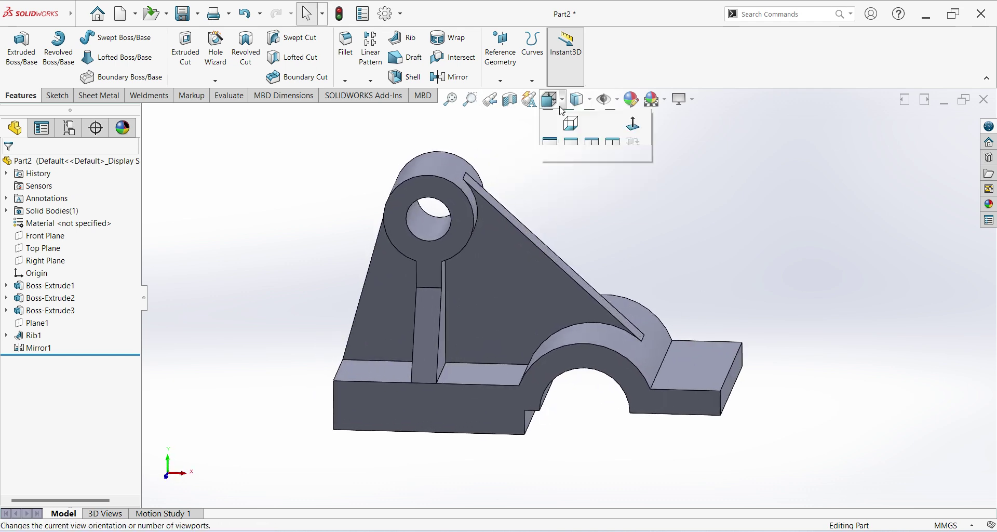
click(632, 141)
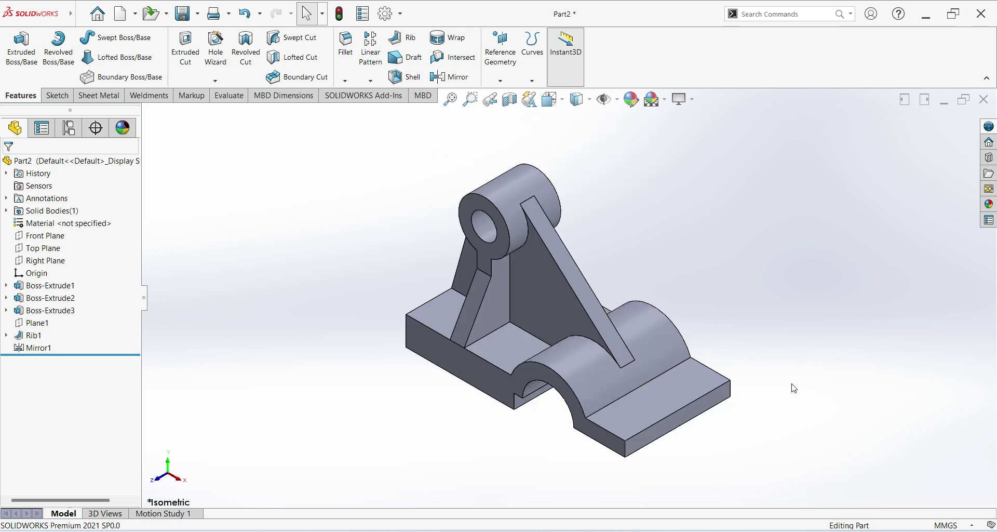
key(alt+Tab)
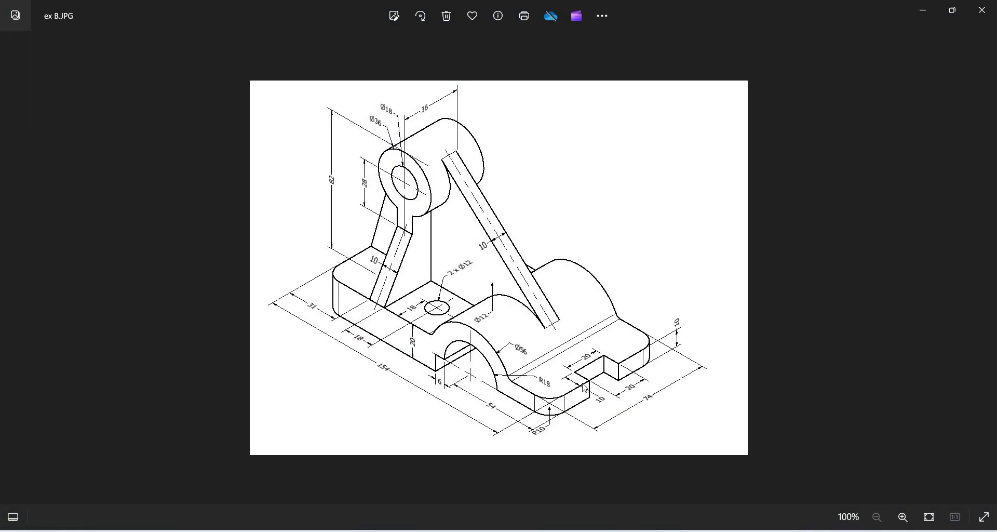
key(alt+Tab)
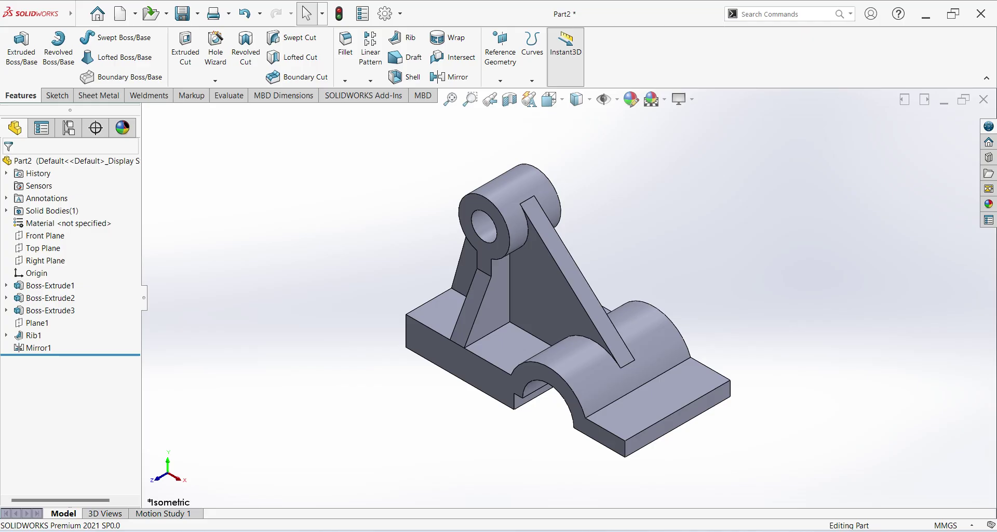
Start a sketch on the upper face of the base's thin end flange and view it face-on.
click(662, 398)
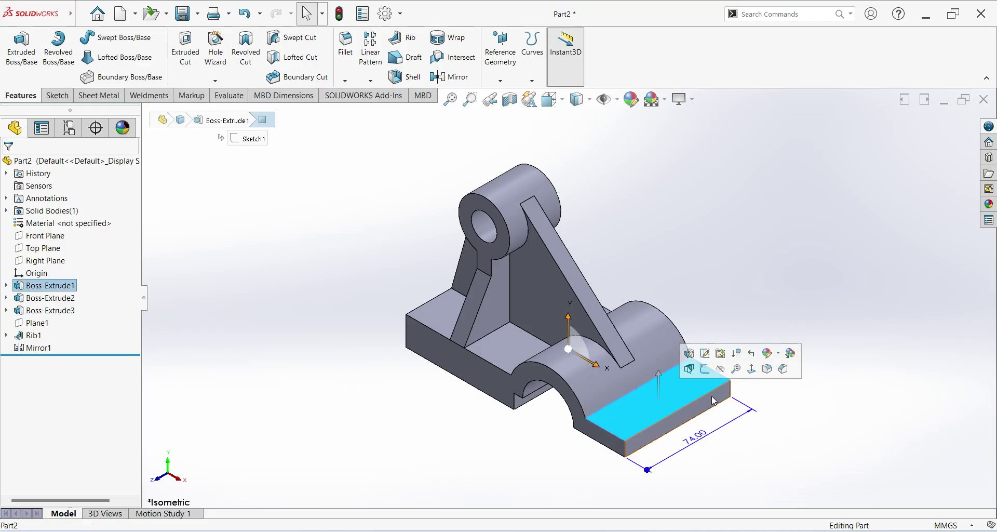
click(705, 370)
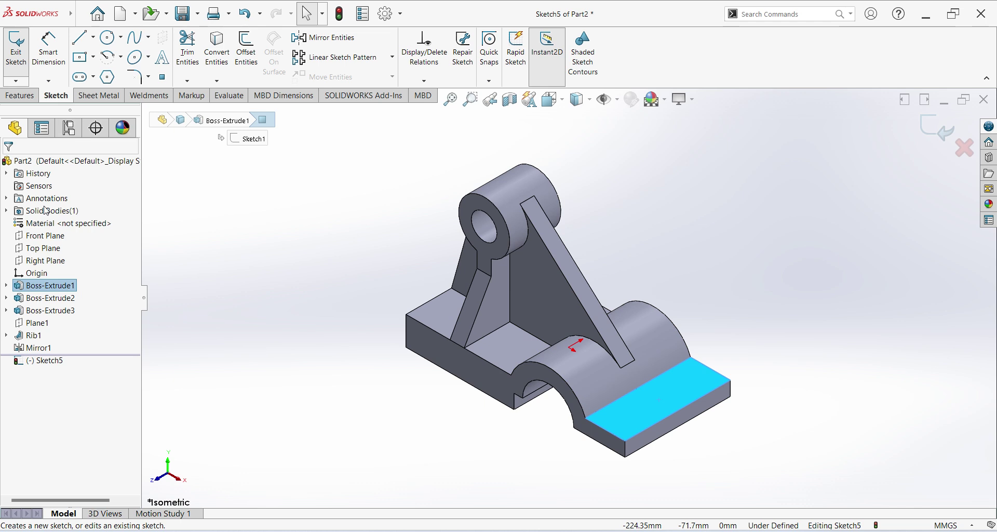
click(52, 361)
click(81, 358)
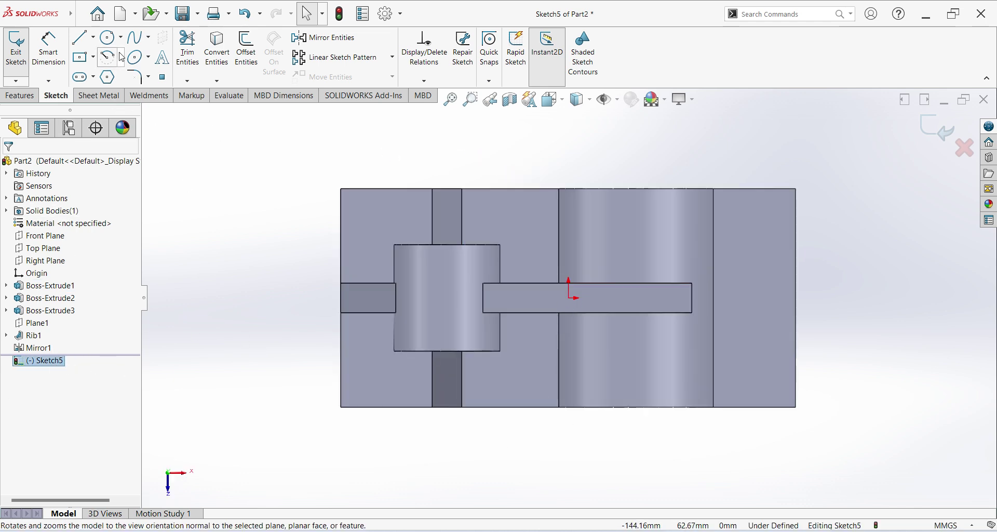
Sketch a corner rectangle about 13 mm by 25 mm with one side on the flange's outer edge.
click(91, 59)
click(116, 73)
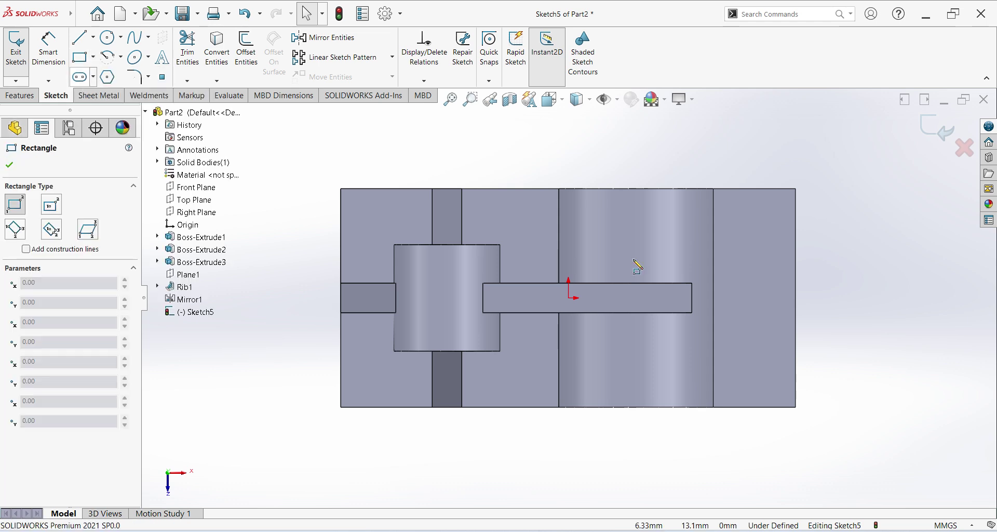
click(796, 260)
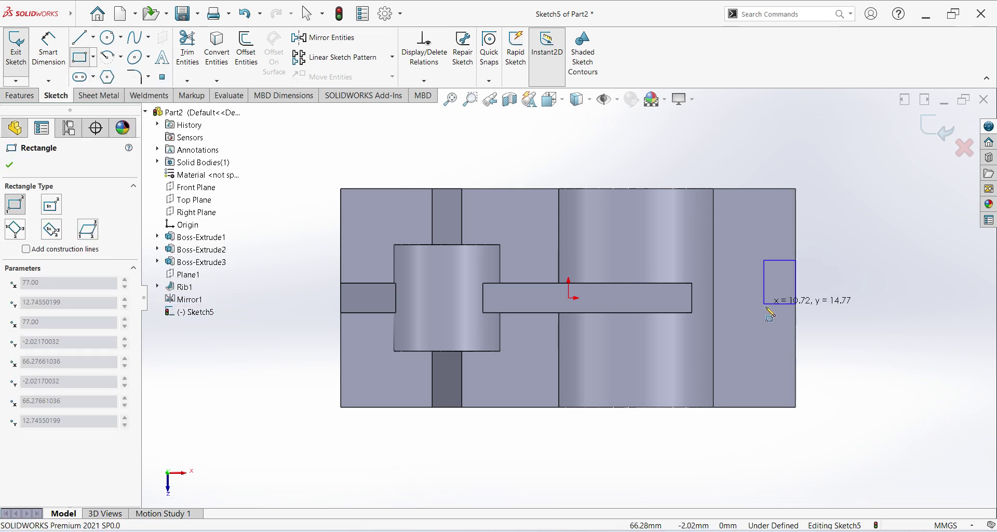
click(758, 333)
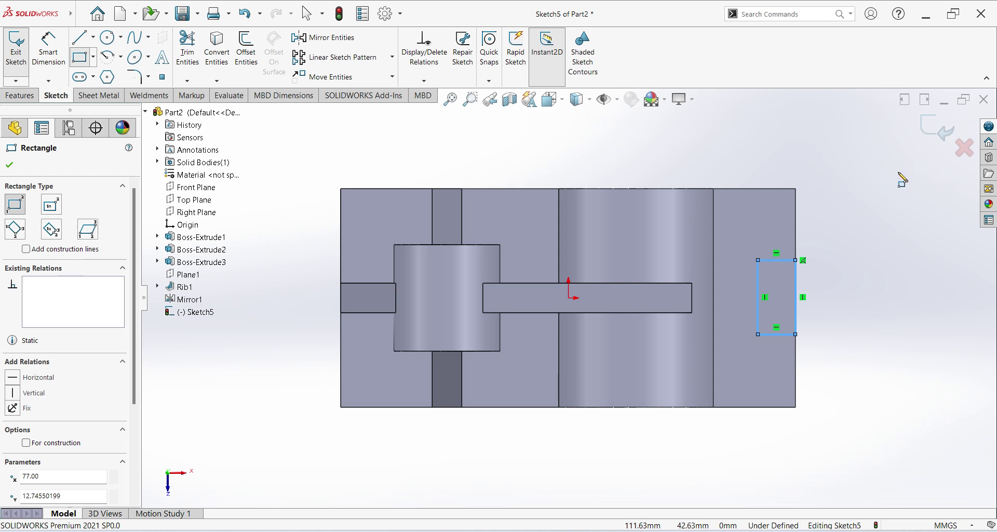
Dimension the notch rectangle 20 mm long along the flange's edge and 10 mm deep.
click(49, 48)
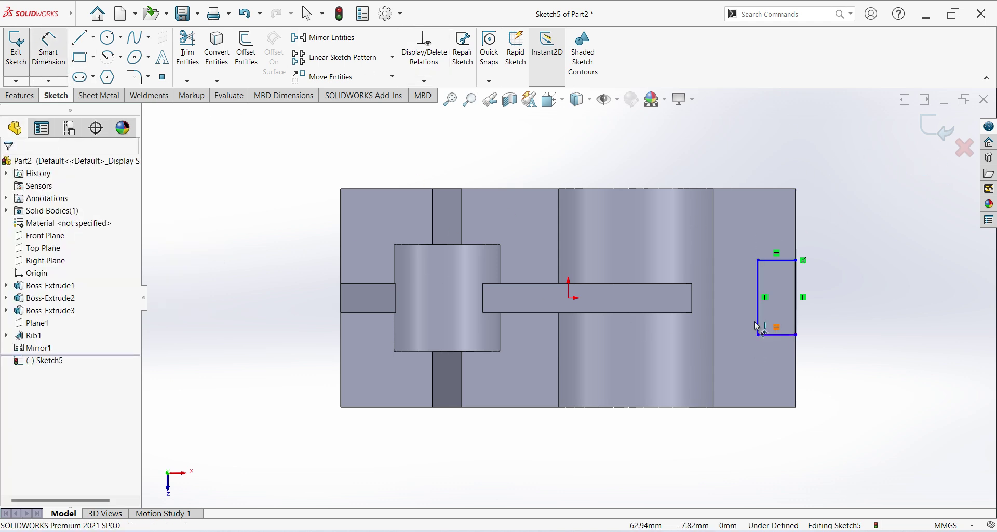
click(758, 325)
click(737, 320)
text(20)
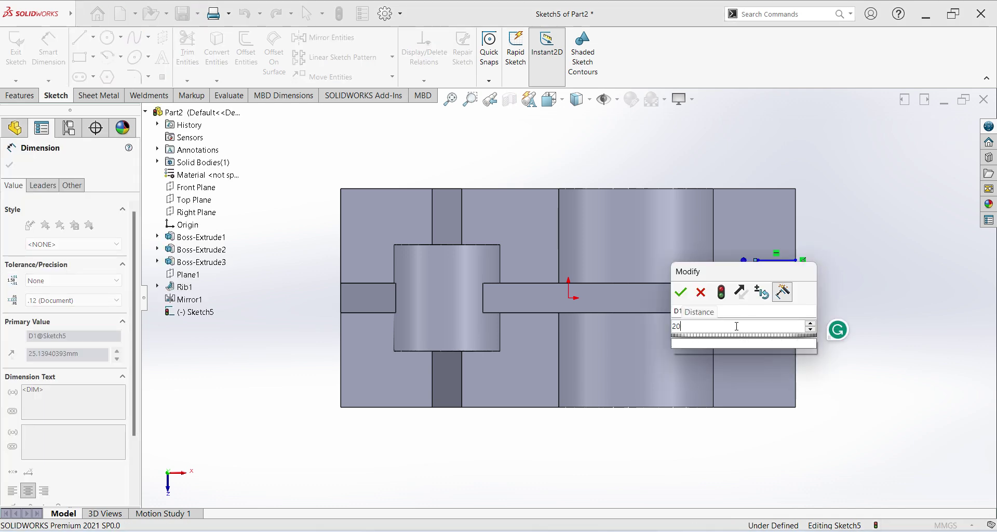
key(Return)
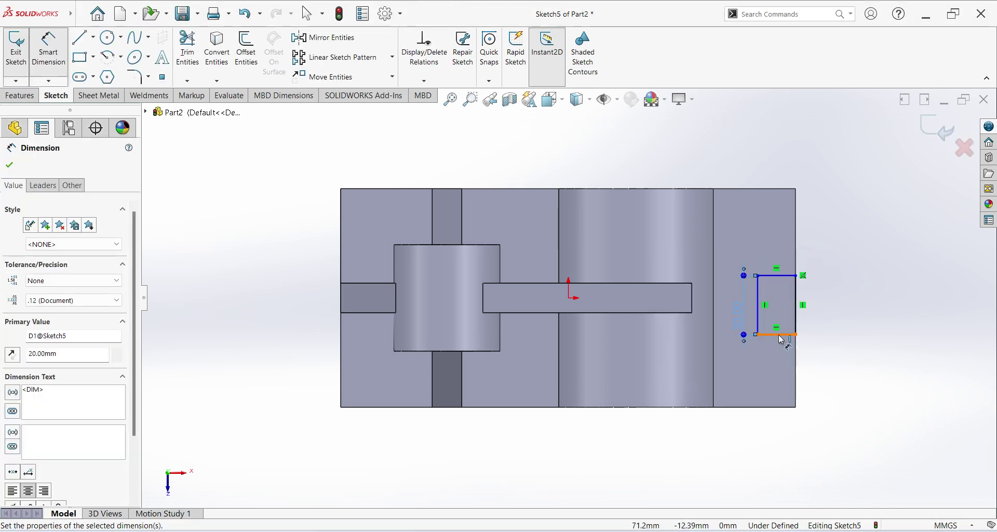
click(782, 335)
click(783, 392)
text(1)
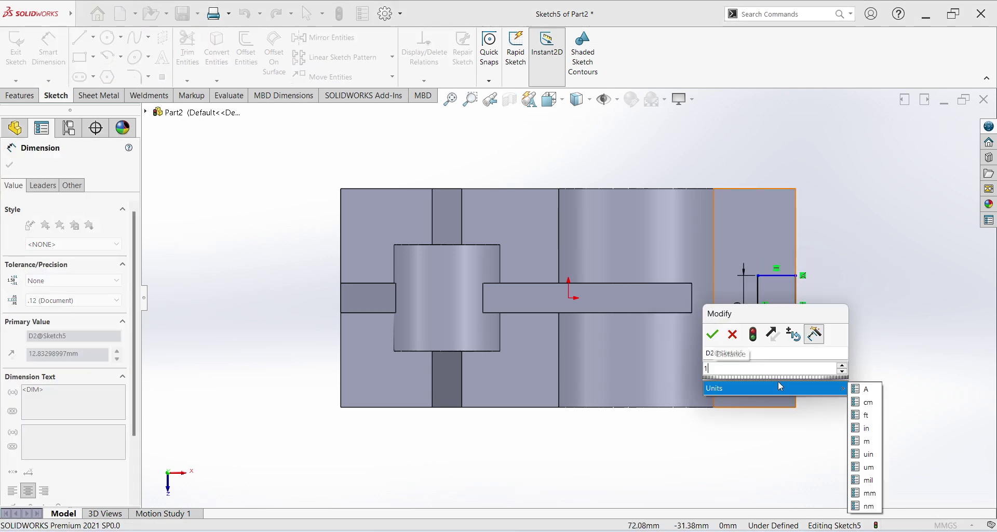
text(0)
key(Return)
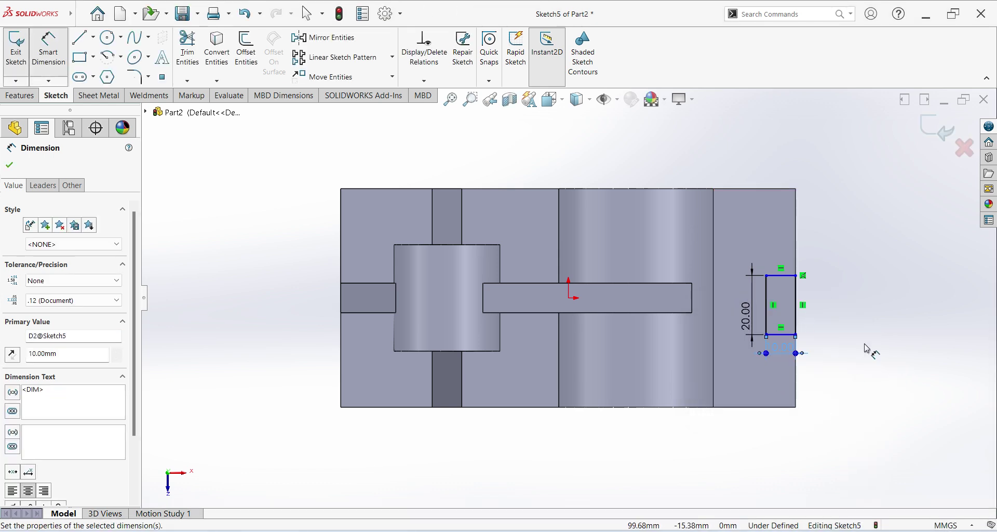
key(Escape)
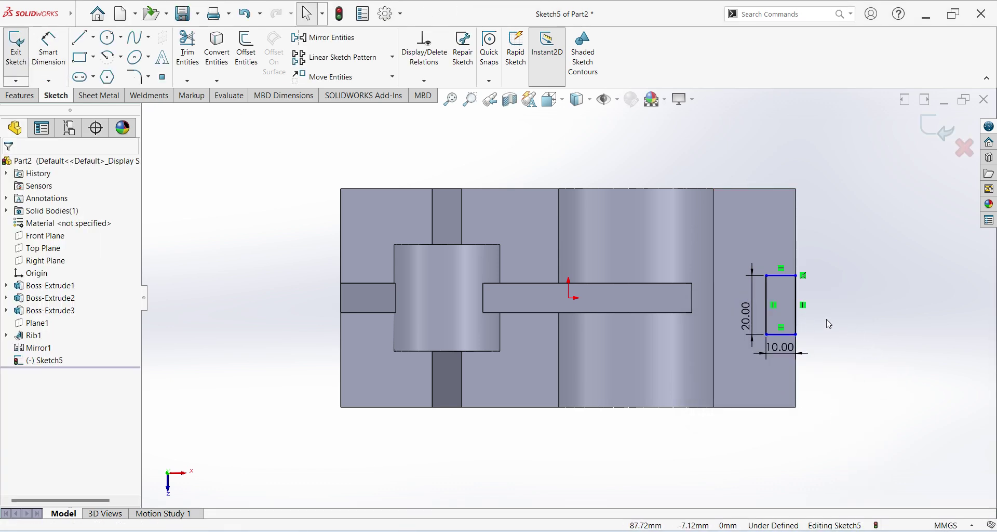
click(768, 309)
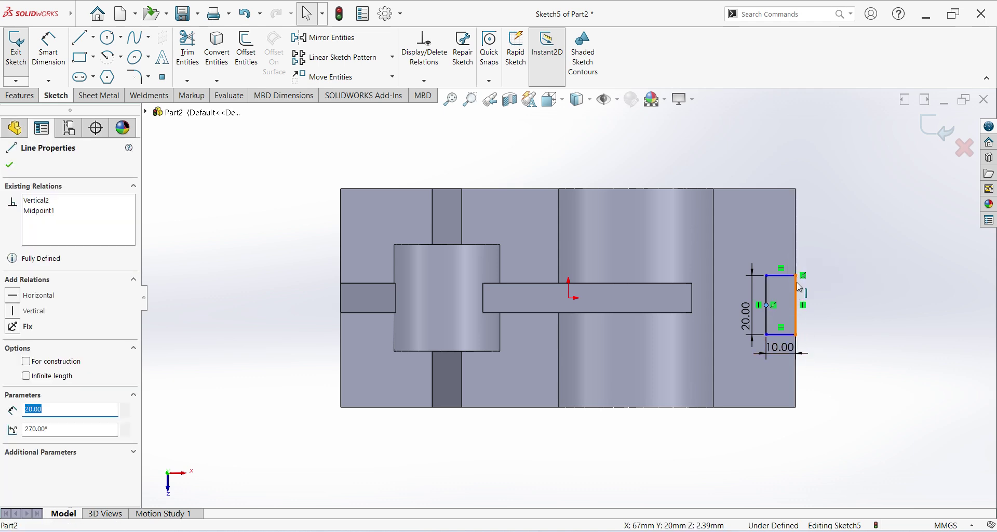
click(799, 310)
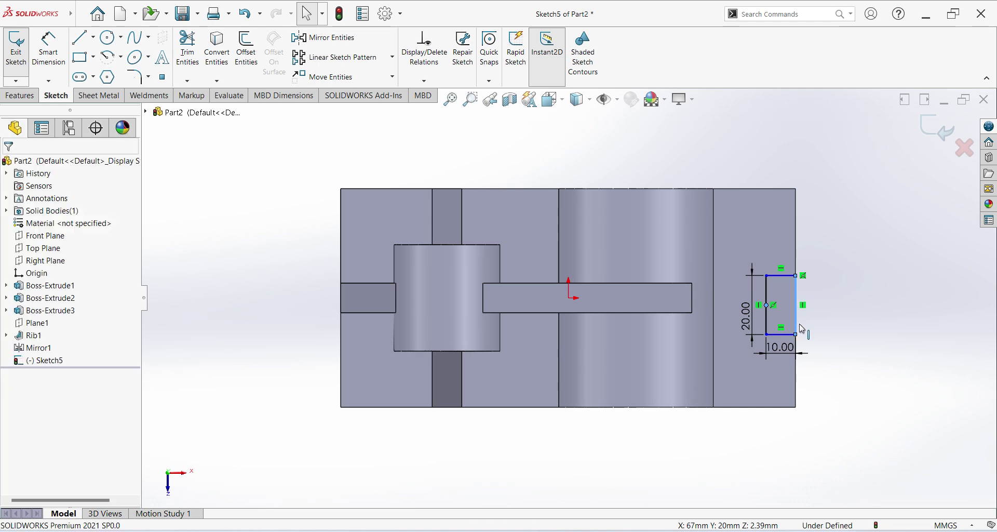
click(808, 367)
scroll(804, 344, down, 2)
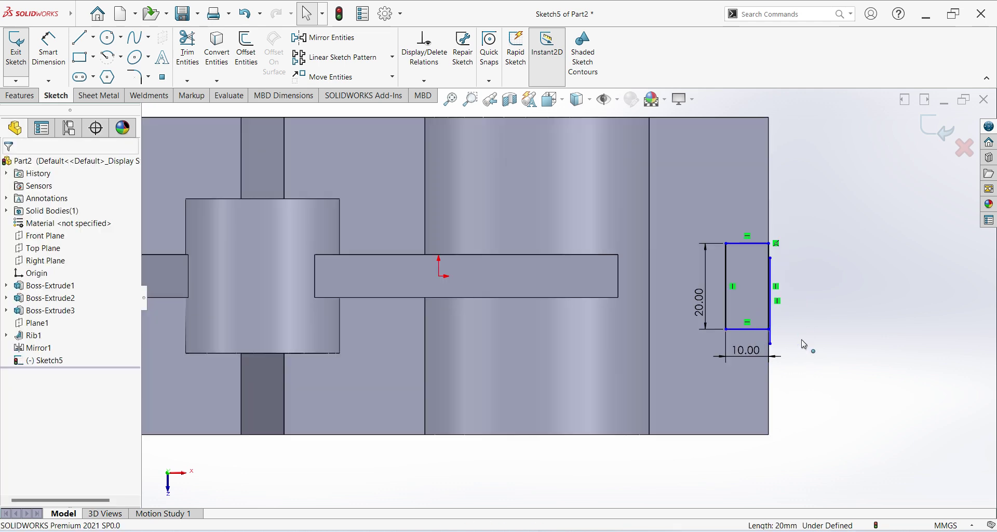
scroll(792, 352, down, 2)
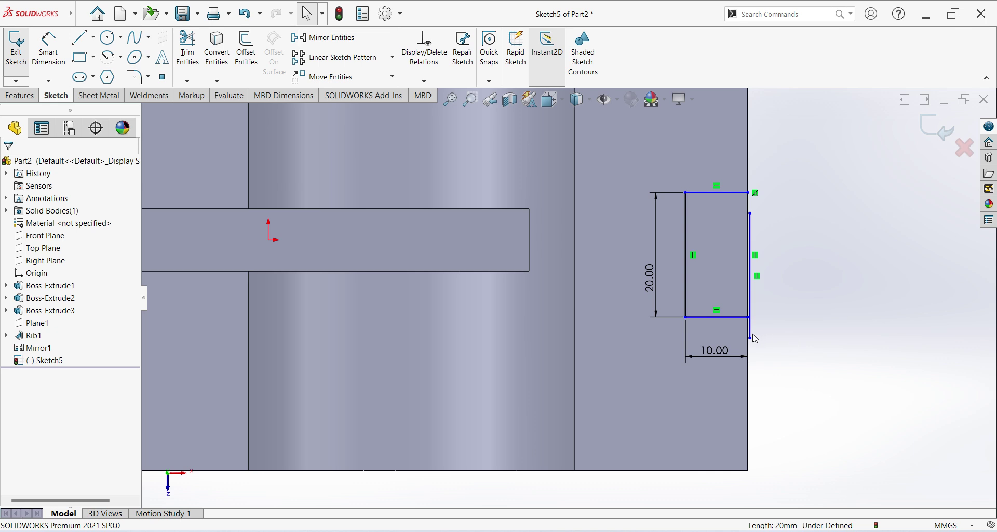
drag(755, 338, 777, 333)
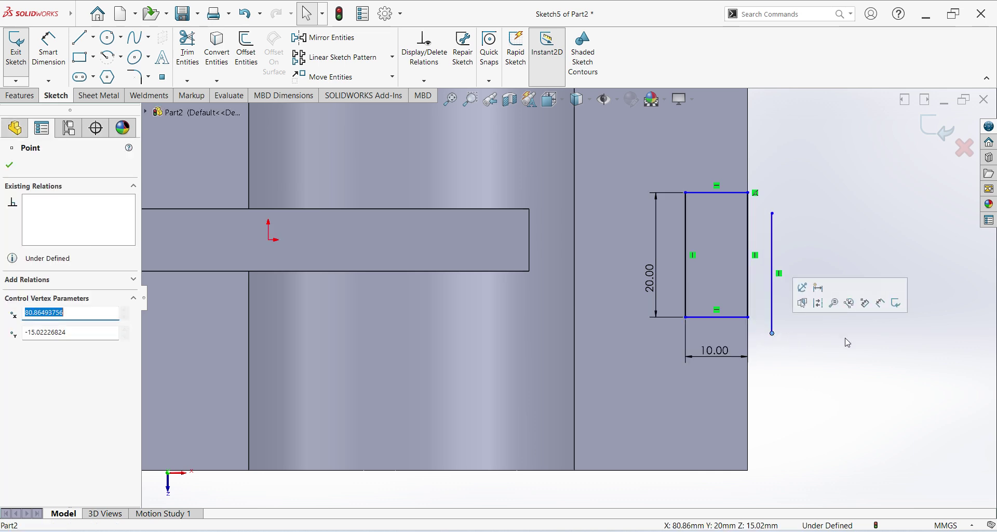
key(ctrl+z)
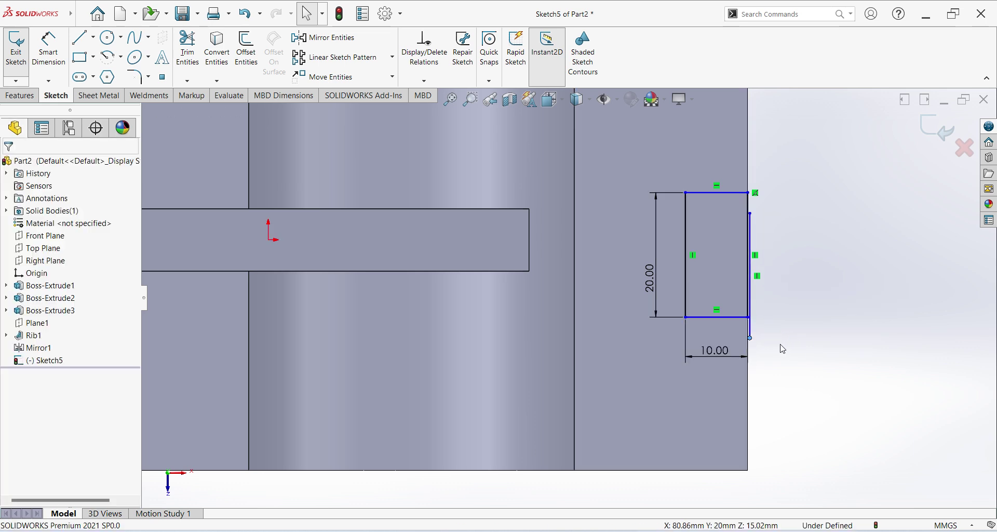
click(750, 338)
ctrl+click(749, 291)
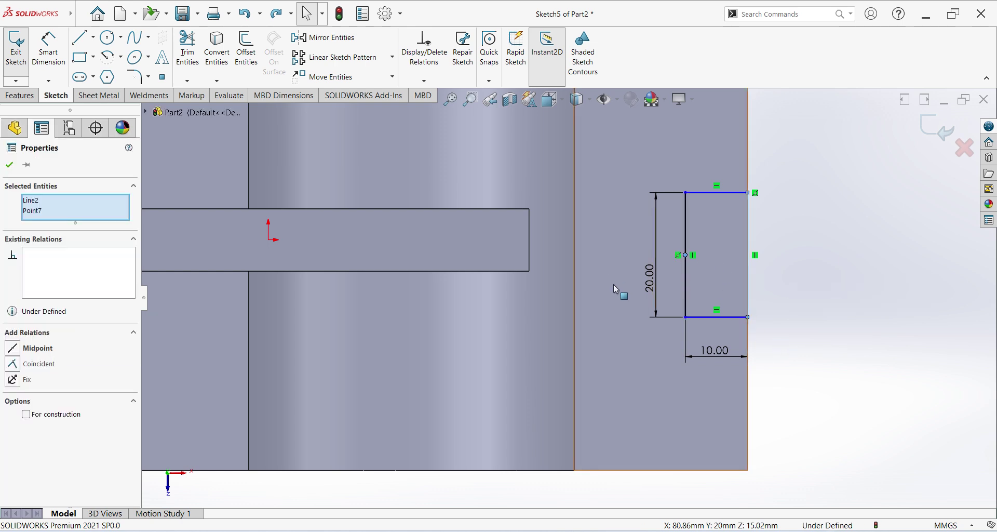
click(787, 258)
scroll(799, 313, up, 3)
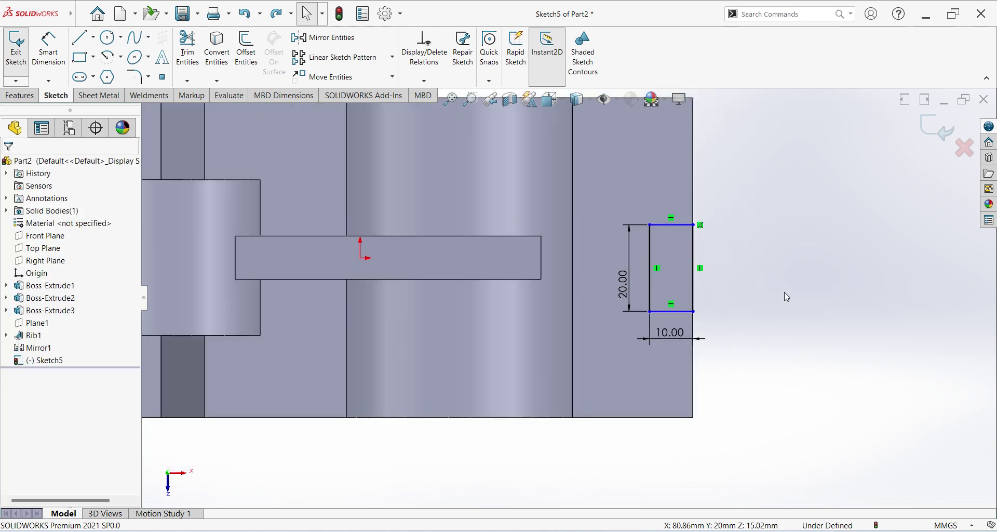
Make the midpoint of the rectangle's inner side horizontal with the origin and exit the sketch.
click(425, 270)
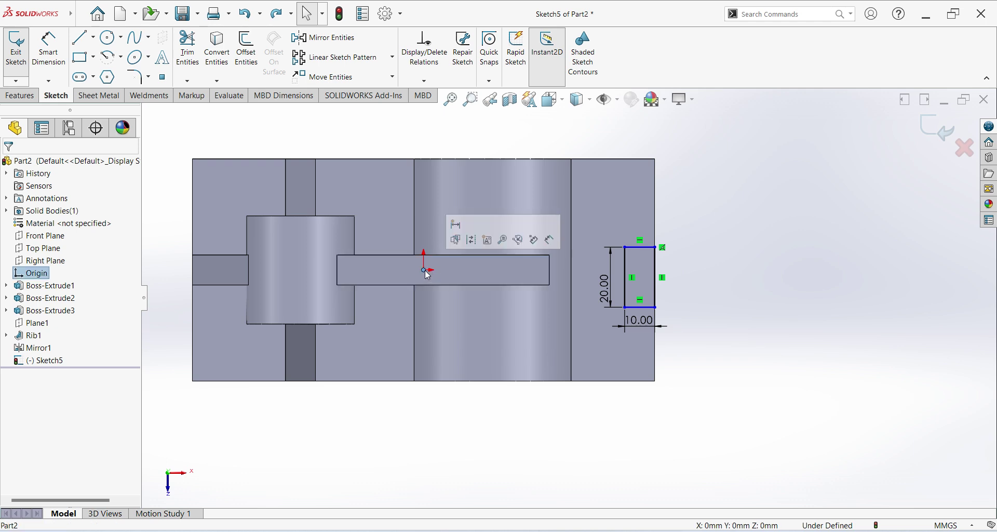
ctrl+click(624, 278)
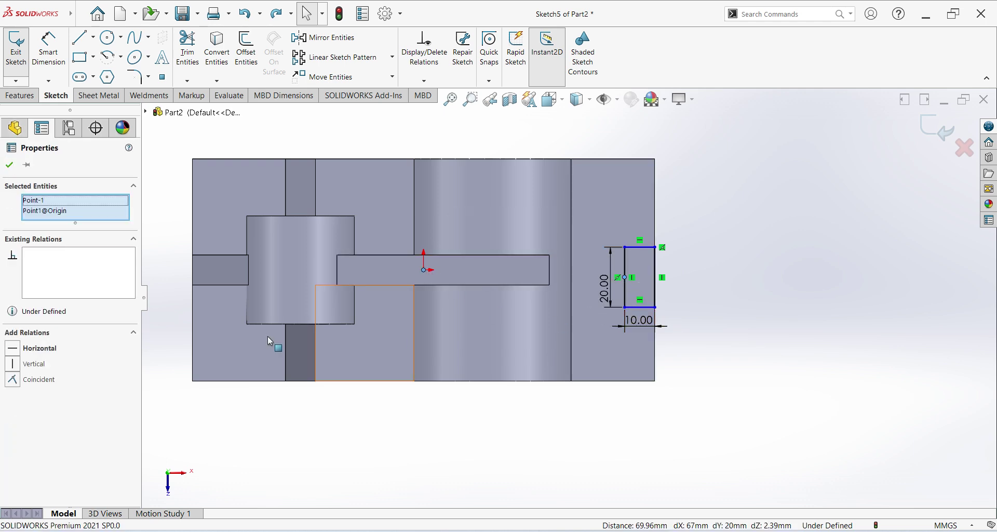
click(15, 352)
click(363, 404)
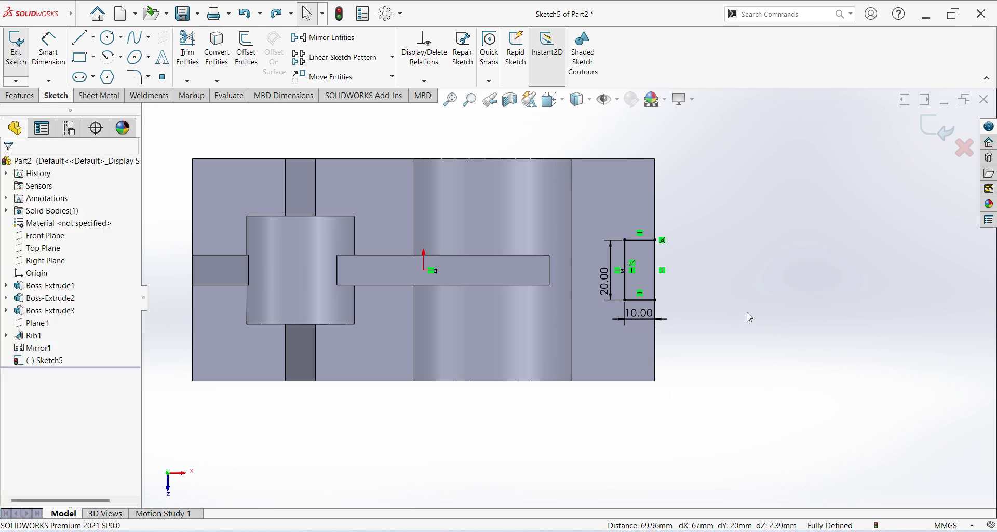
click(937, 128)
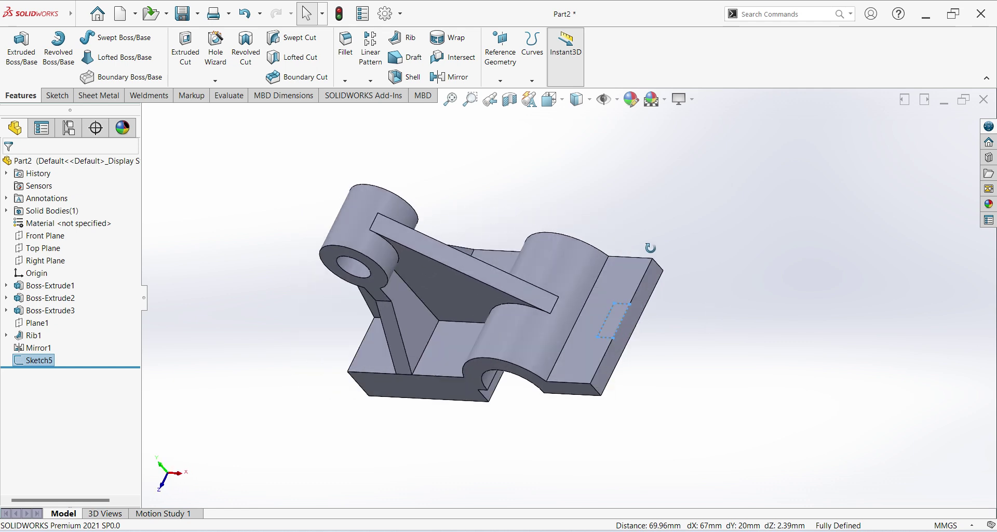
Cut-extrude the rectangle Through All to form the notch in the flange's end.
click(184, 54)
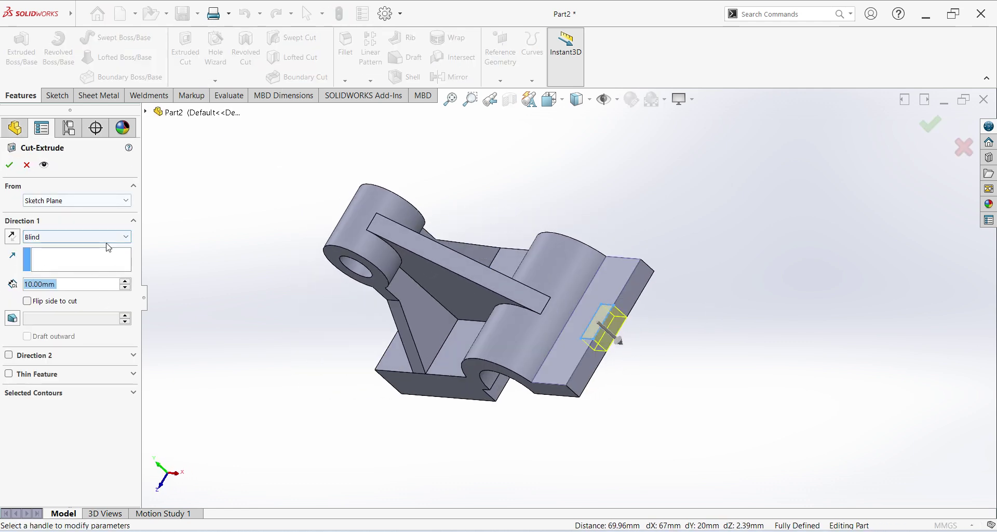
click(70, 237)
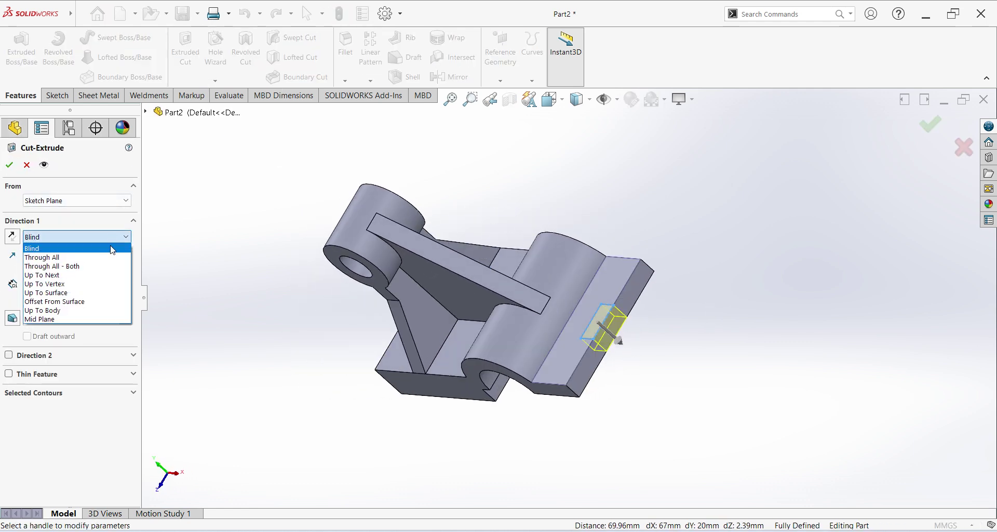
click(71, 257)
click(9, 165)
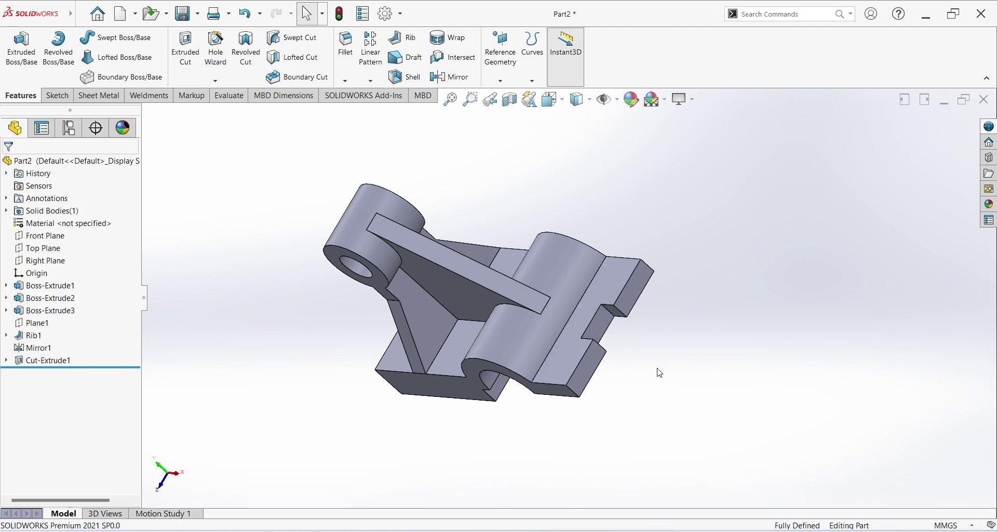
Check the reference drawing for the base holes, then start a sketch on the base's top face between the rib and arch, viewed square-on.
middle_drag(658, 369, 624, 363)
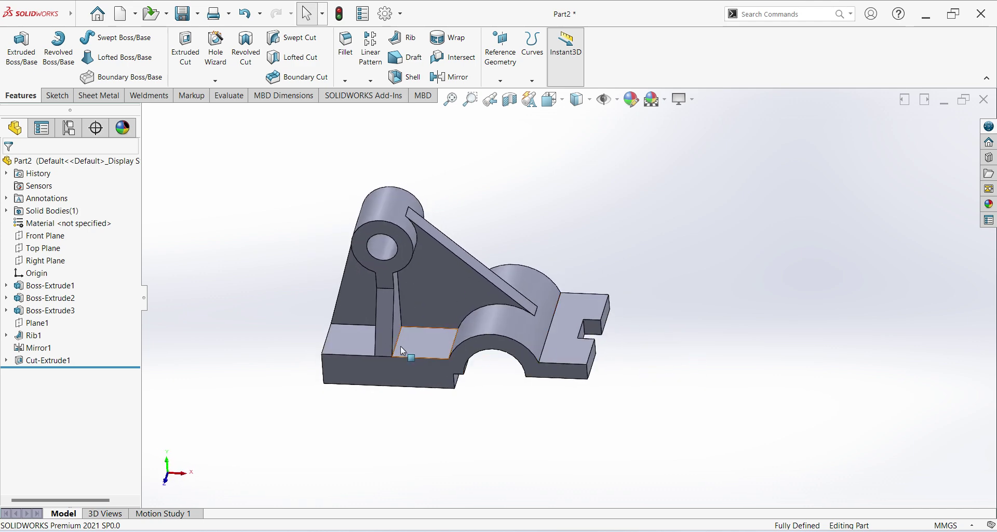
key(alt+Tab)
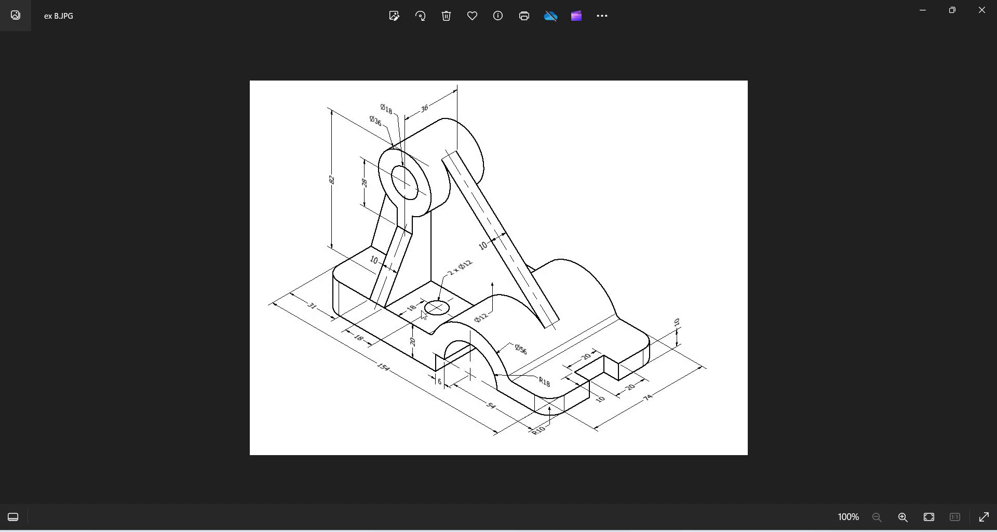
key(alt+Tab)
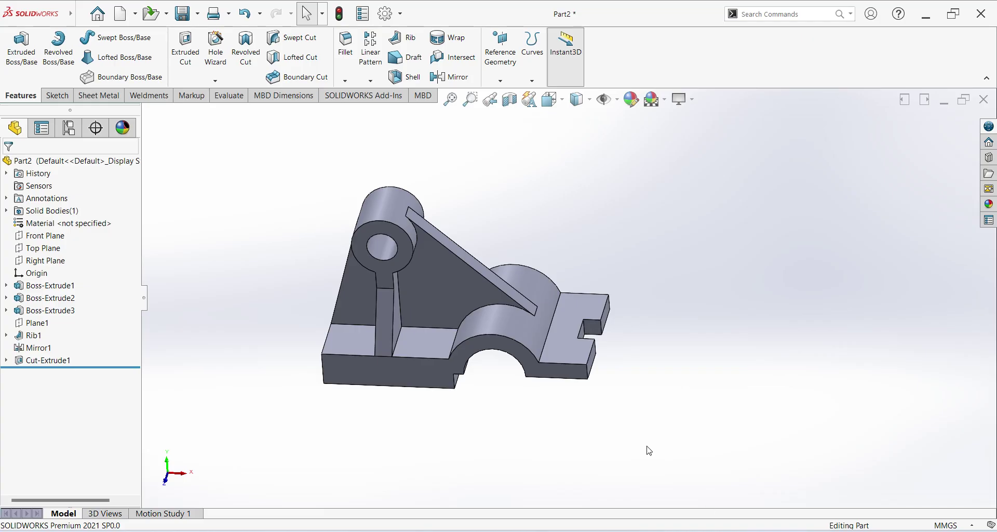
click(418, 338)
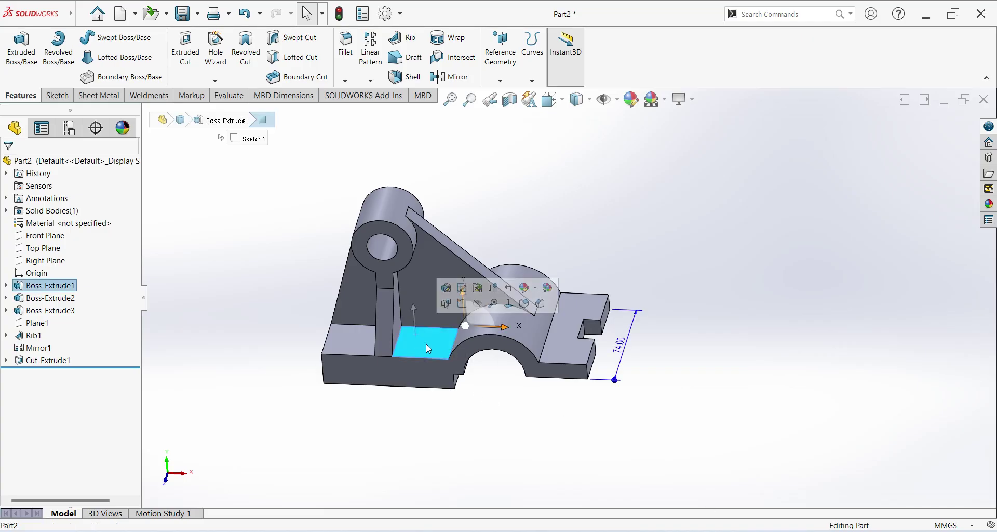
click(461, 303)
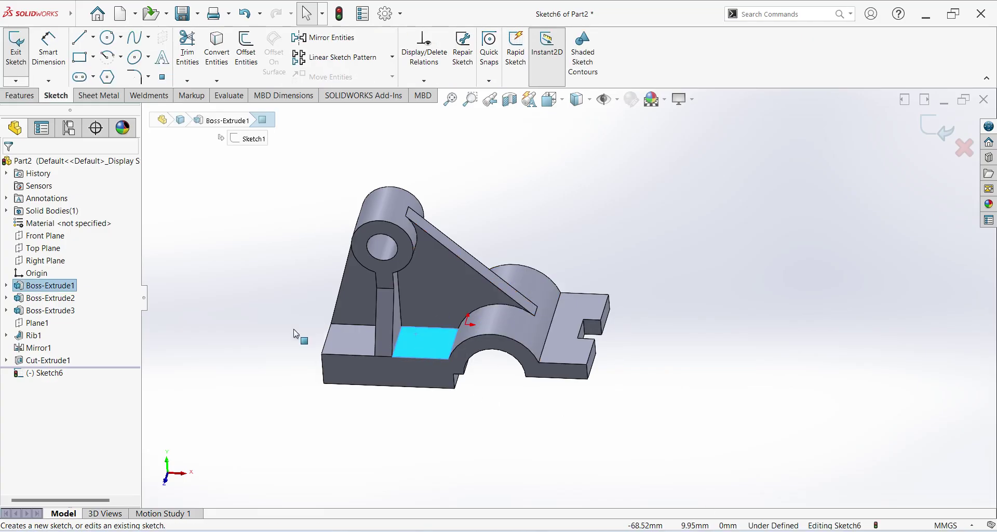
click(52, 374)
click(82, 359)
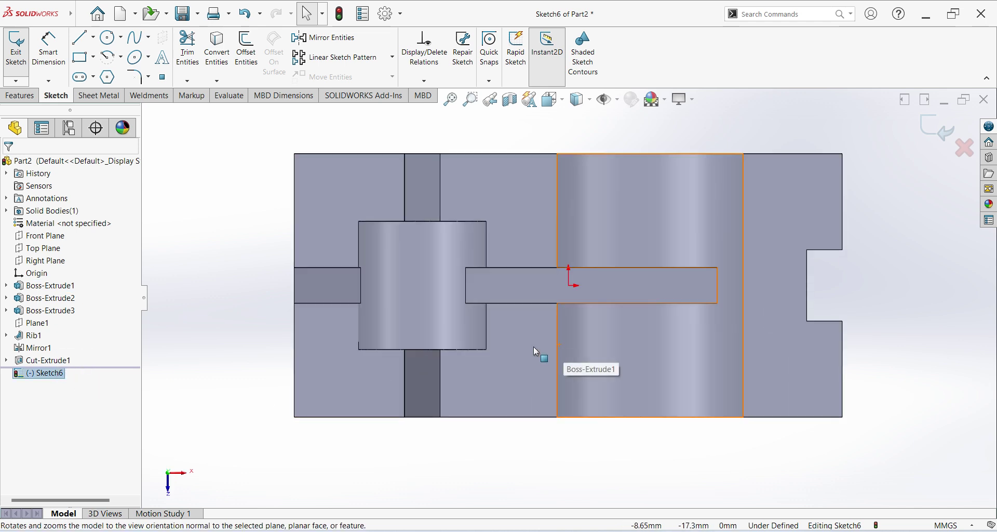
Sketch two circles about 11 mm in diameter between the rib and the arch, one on each side of the web.
click(108, 37)
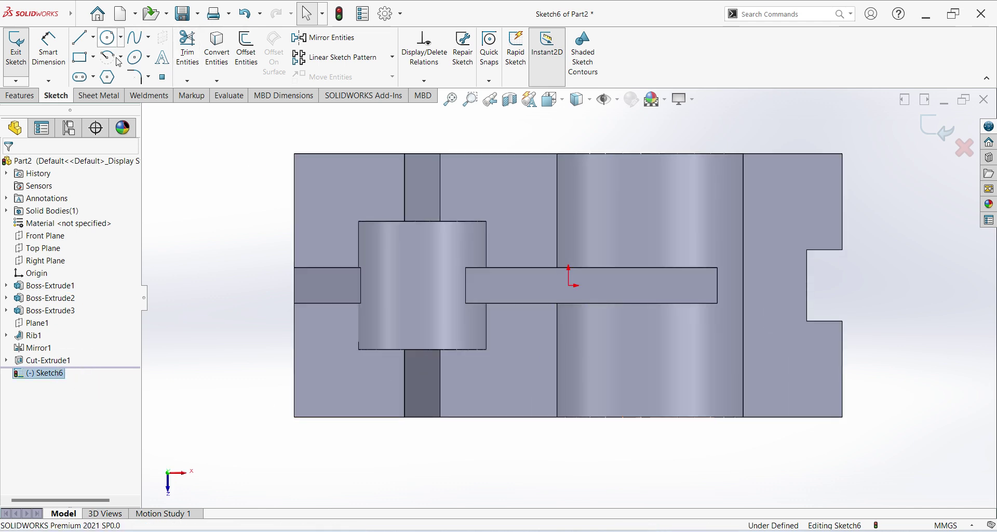
click(523, 392)
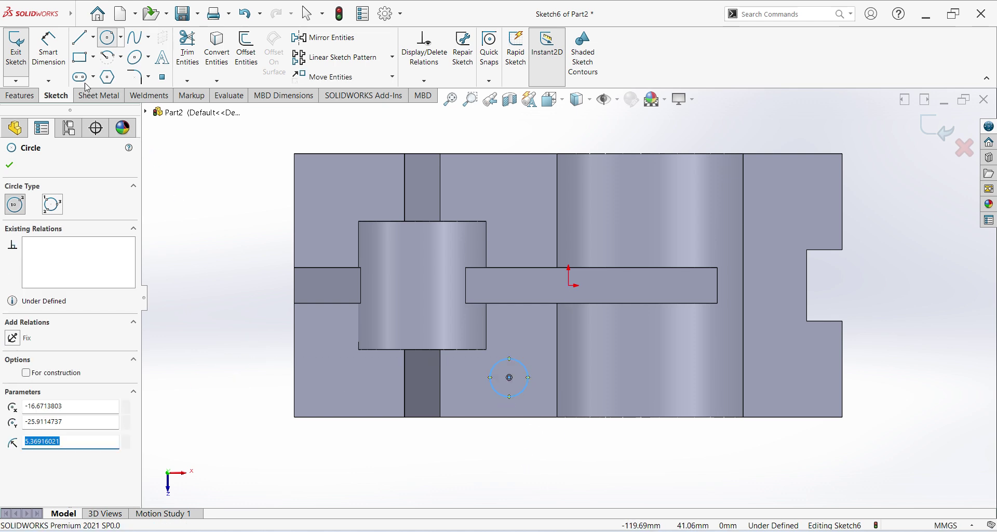
click(509, 192)
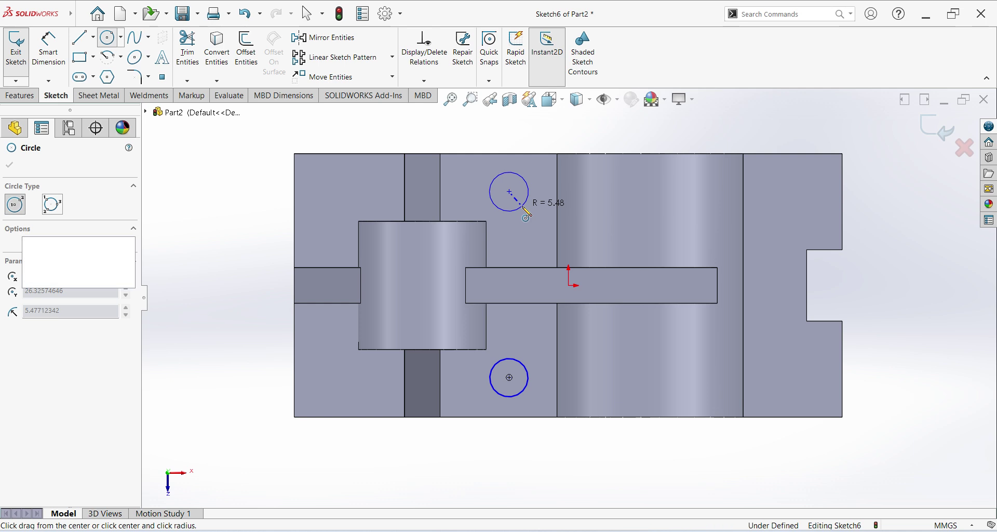
click(522, 205)
Dimension the front circle's centre 18 mm from the rib's side edge and 18 mm from the base's front edge.
key(d)
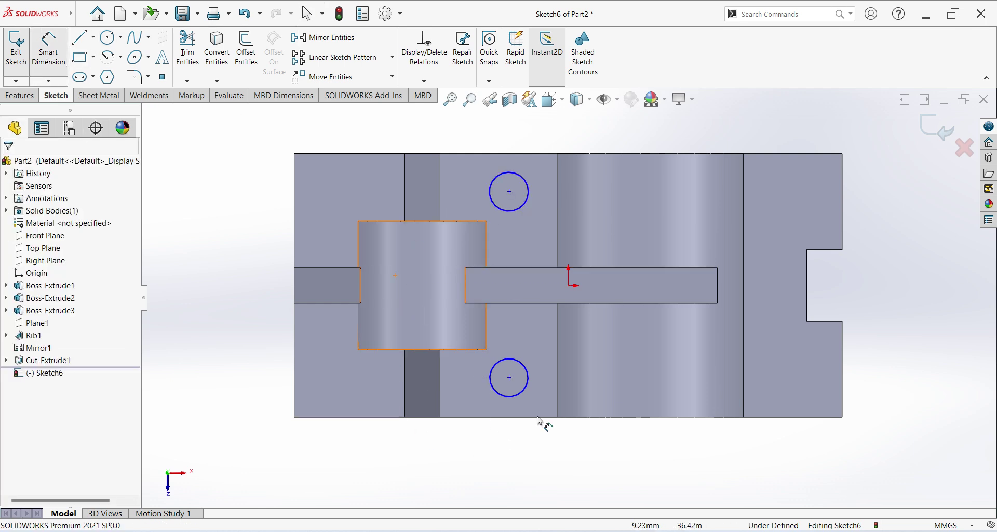
click(441, 396)
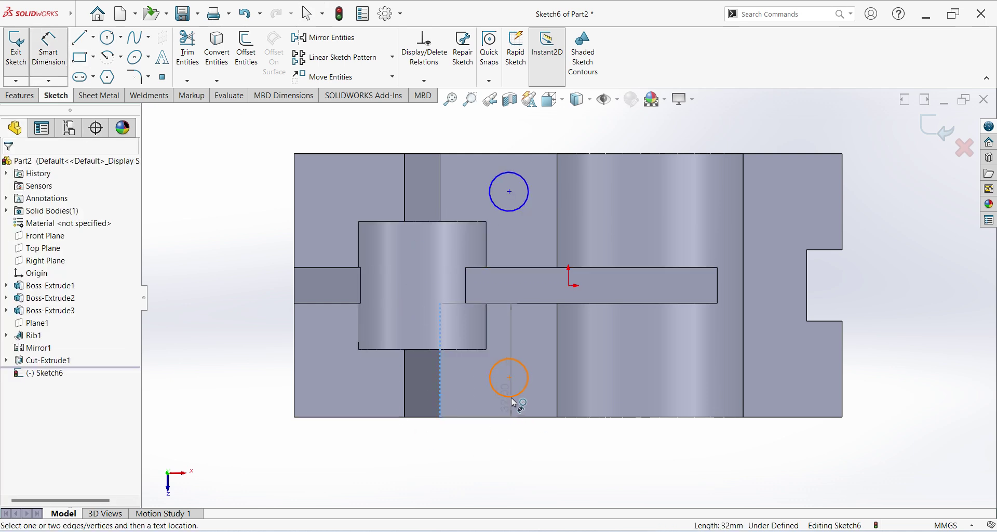
click(514, 400)
click(474, 445)
text(1)
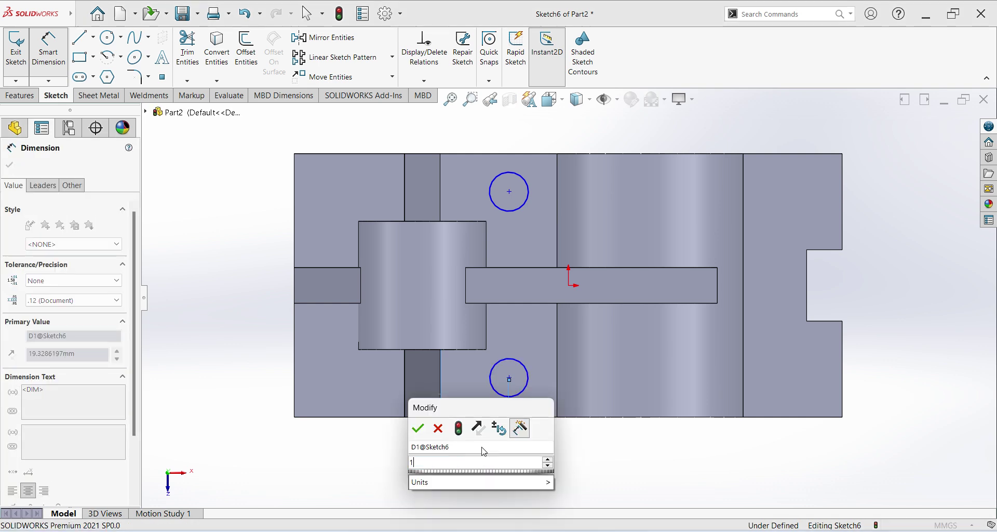
text(8)
key(Return)
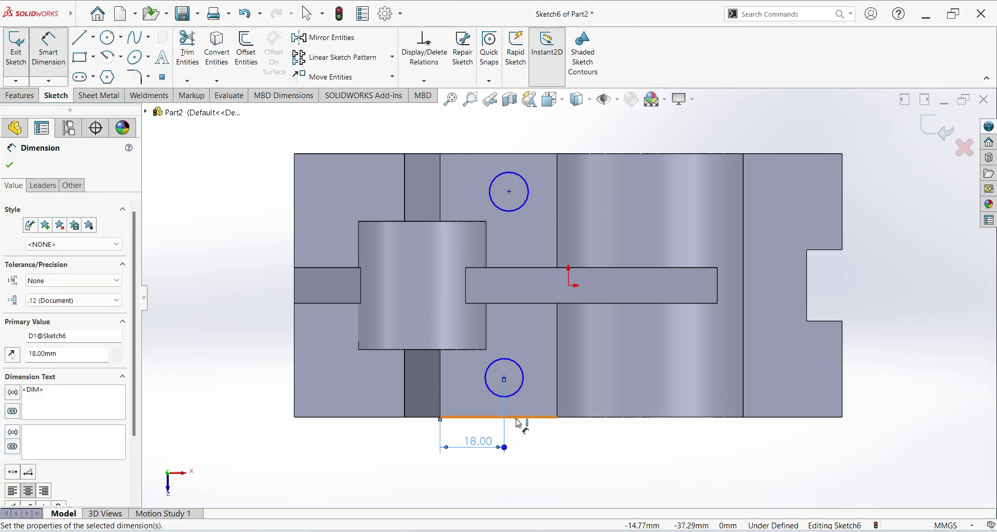
click(505, 379)
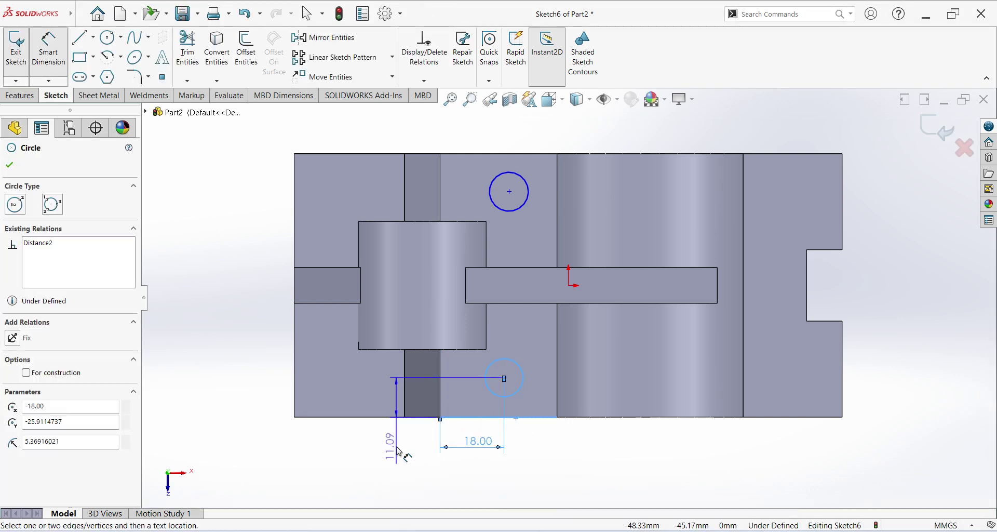
click(413, 452)
text(18)
key(Return)
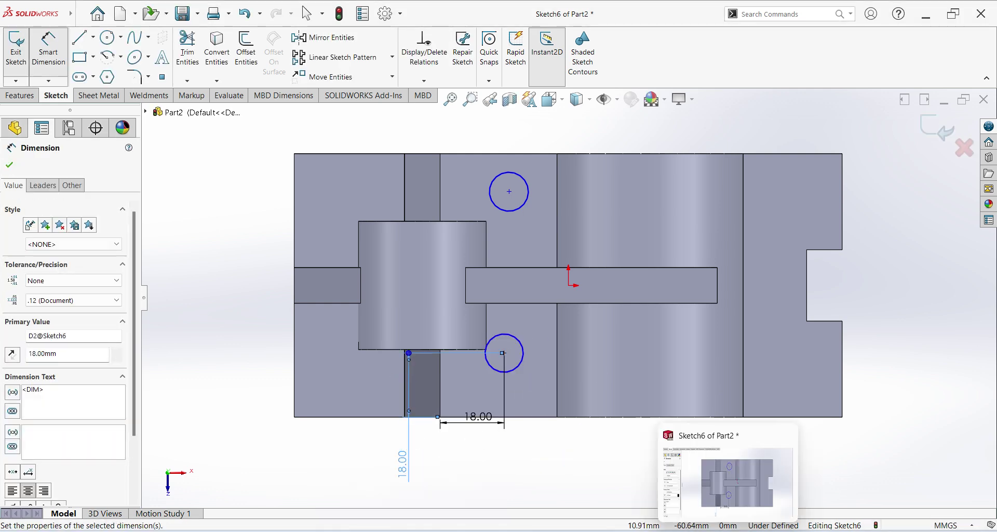
Check the hole size in the reference drawing and dimension the front circle with a 12 mm diameter.
click(728, 529)
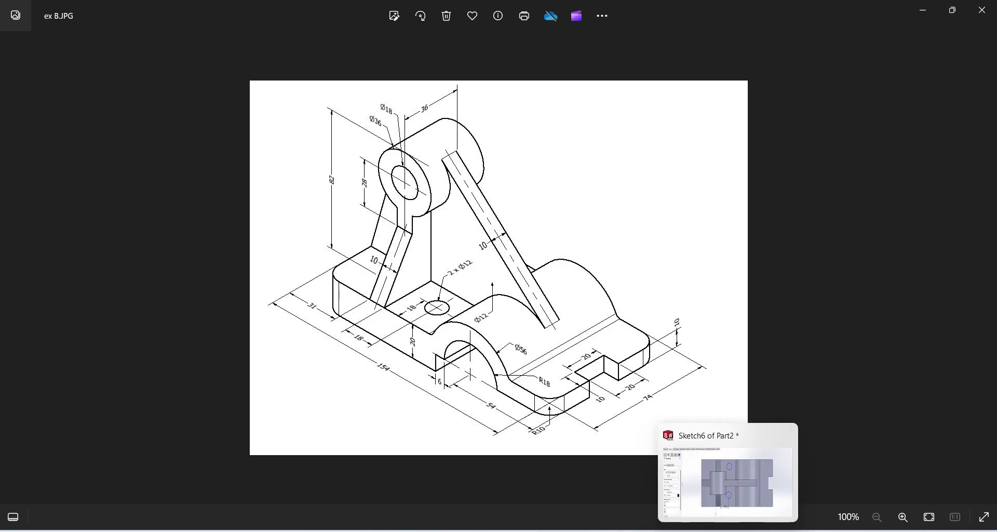
click(728, 529)
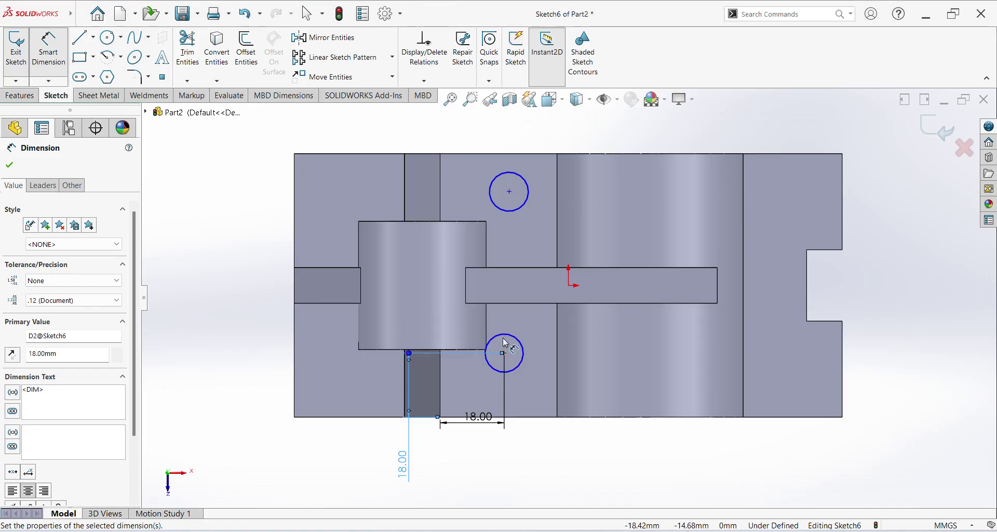
click(522, 348)
click(599, 394)
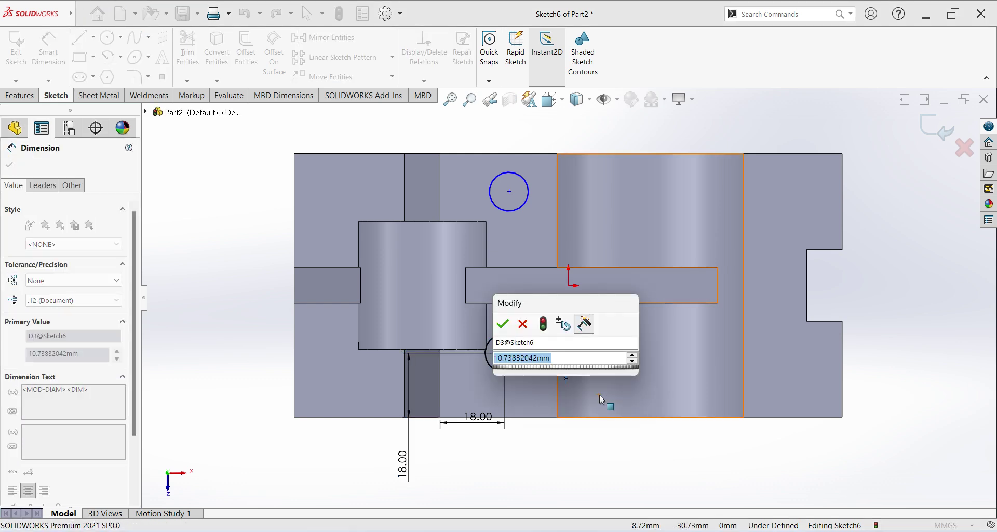
text(12)
key(Return)
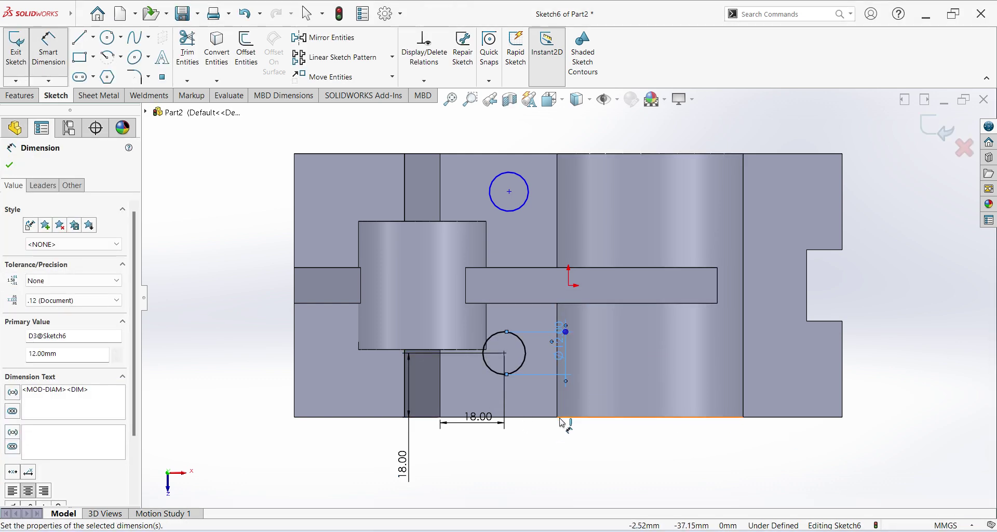
key(Escape)
key(Escape)
Make the rear circle equal in size to the 12 mm front circle.
click(526, 361)
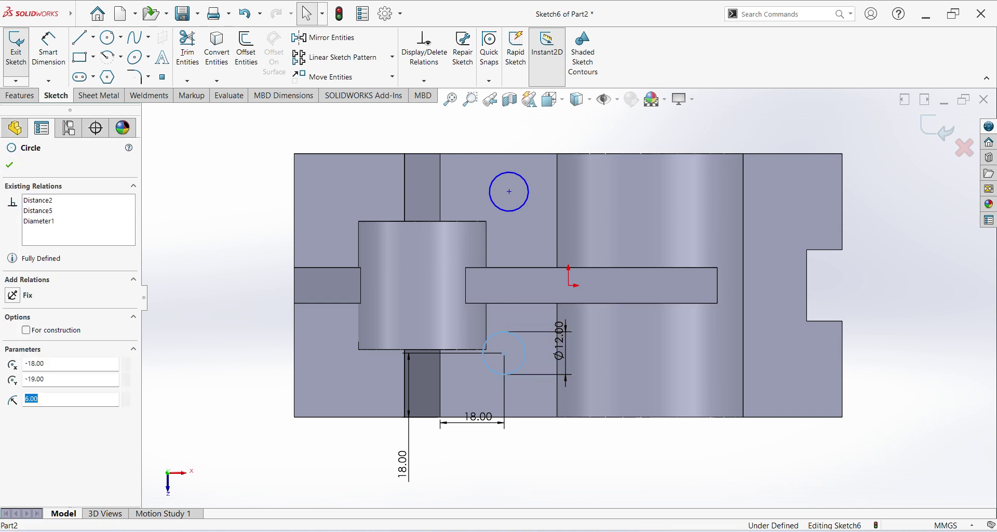
ctrl+click(524, 200)
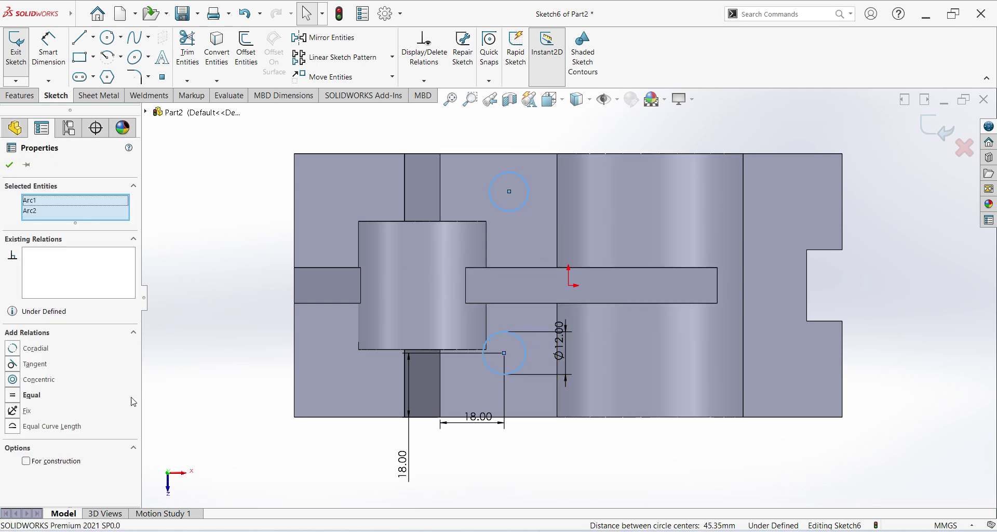
click(14, 395)
key(Escape)
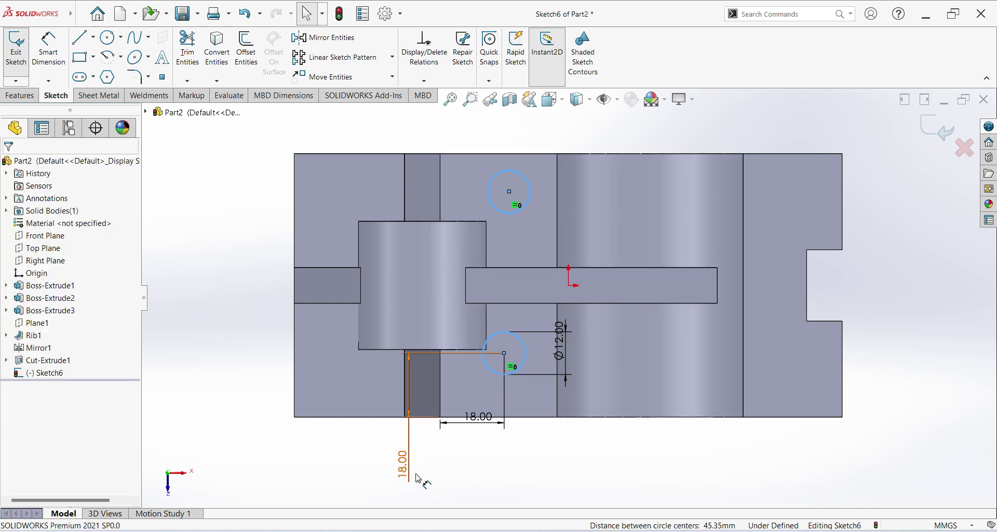
Dimension the rear circle's centre 18 mm from the base's rear edge.
click(50, 52)
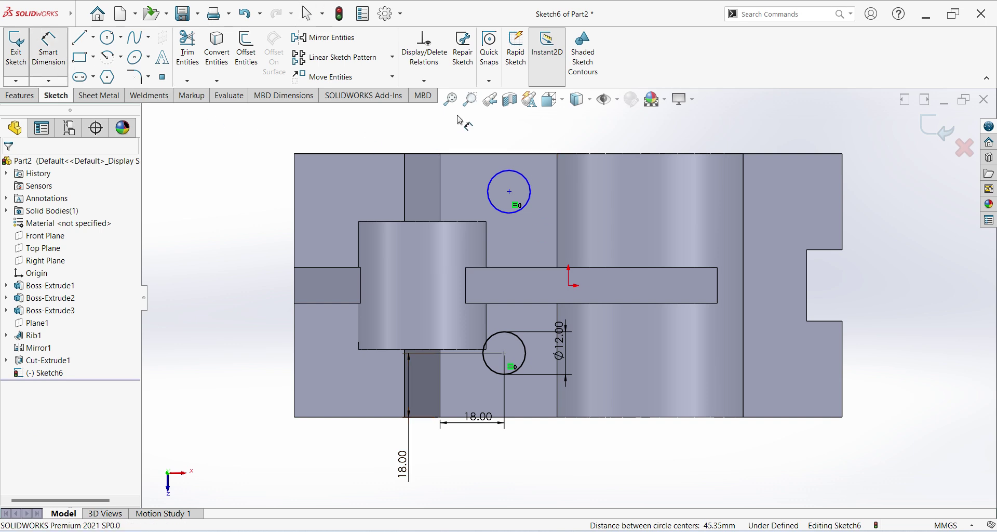
click(501, 154)
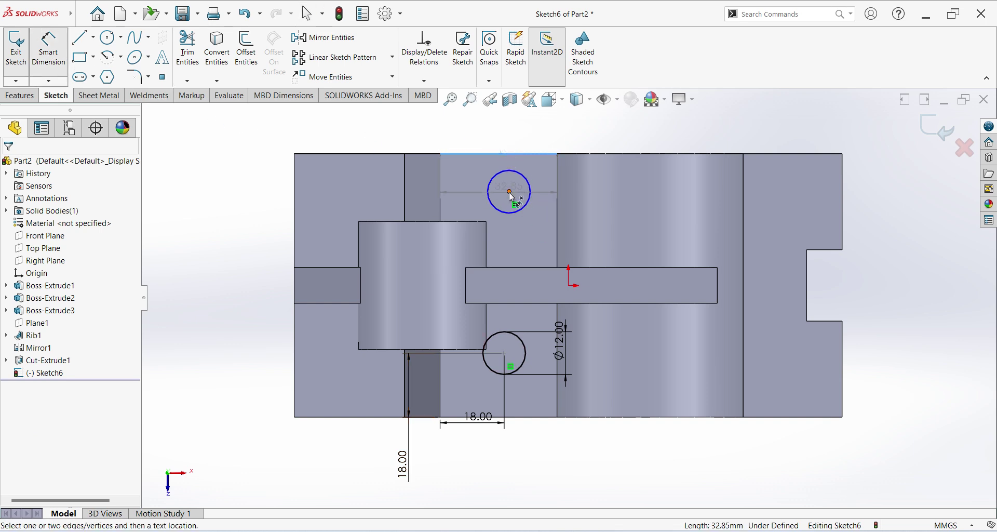
click(509, 193)
click(596, 288)
text(1)
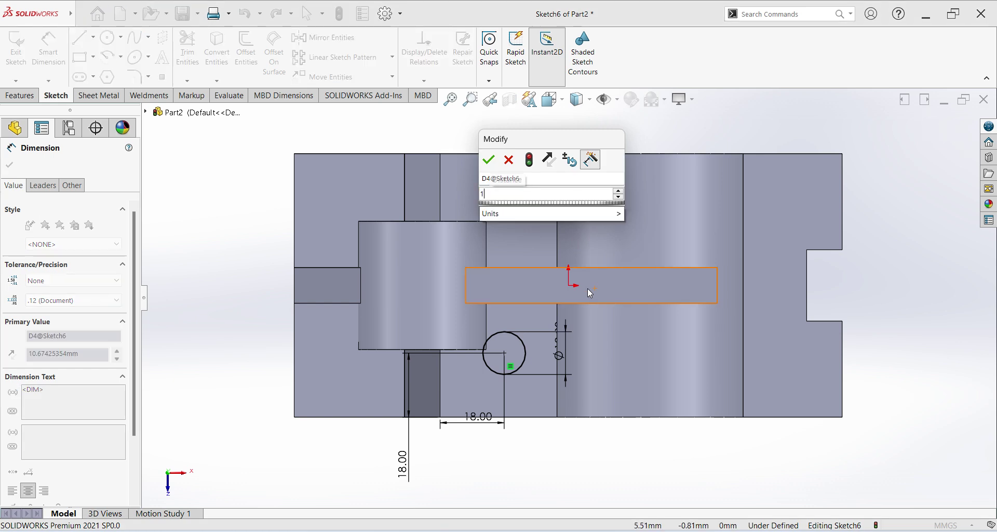
text(8)
key(Return)
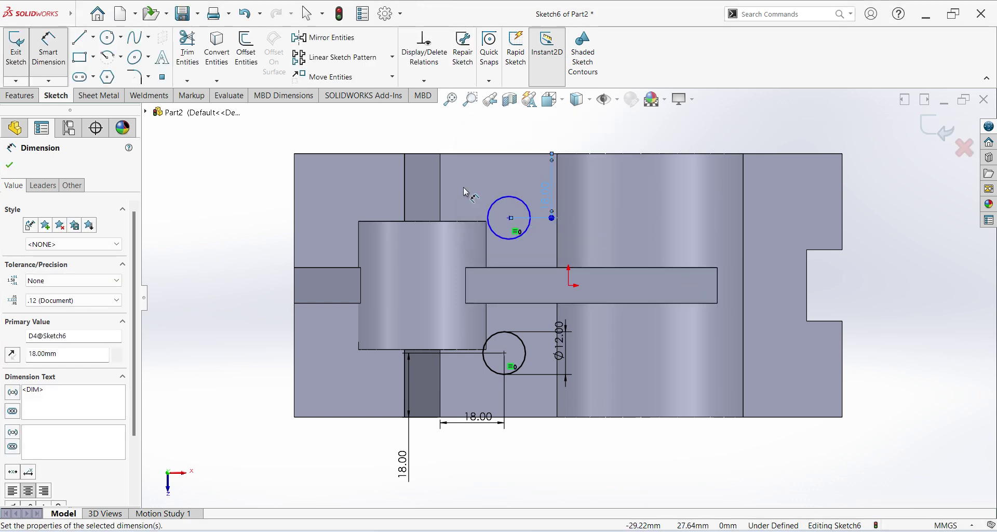
key(Escape)
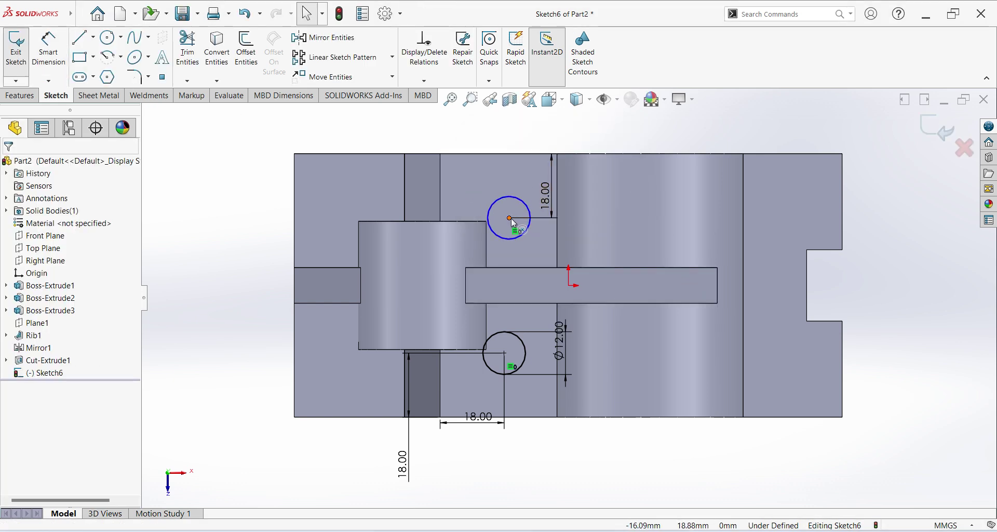
Align the two circle centres with a Vertical relation and exit the sketch.
click(510, 218)
ctrl+click(505, 353)
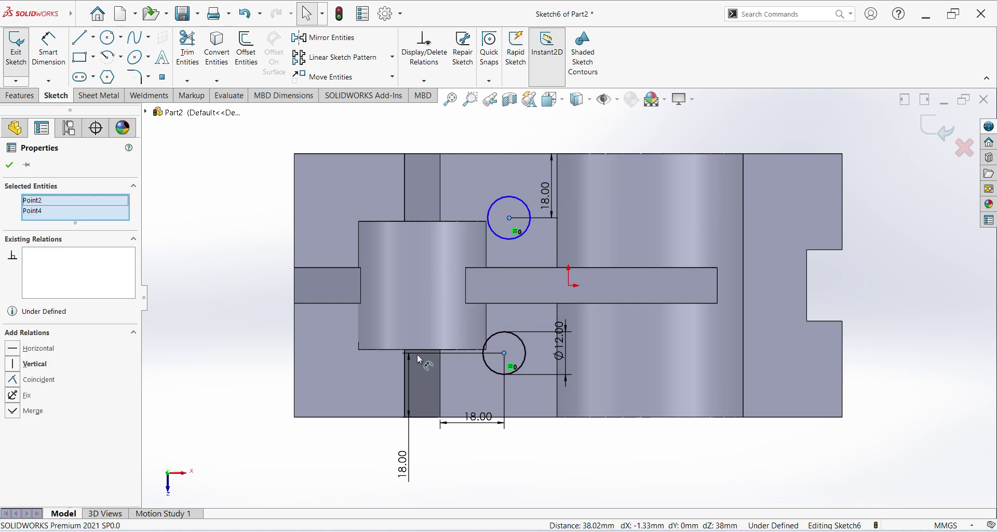
click(17, 367)
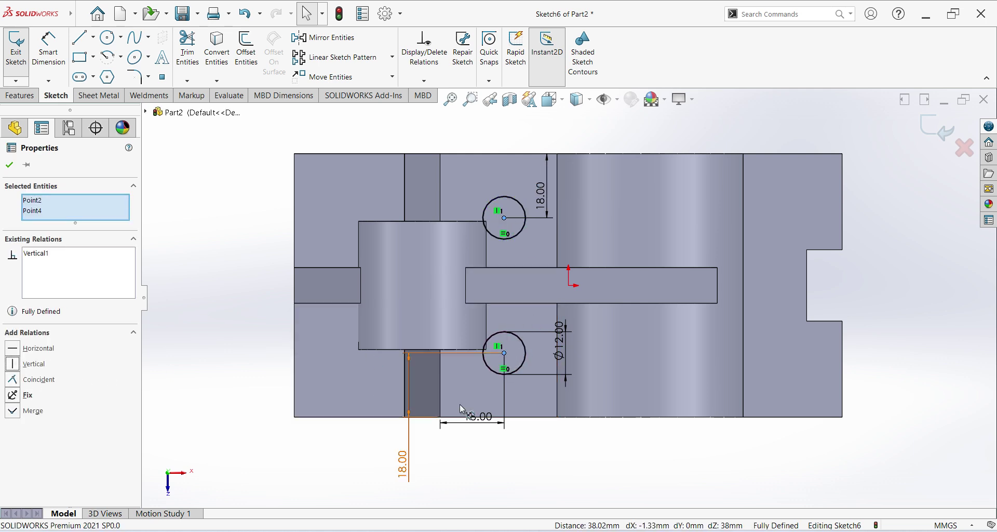
key(Escape)
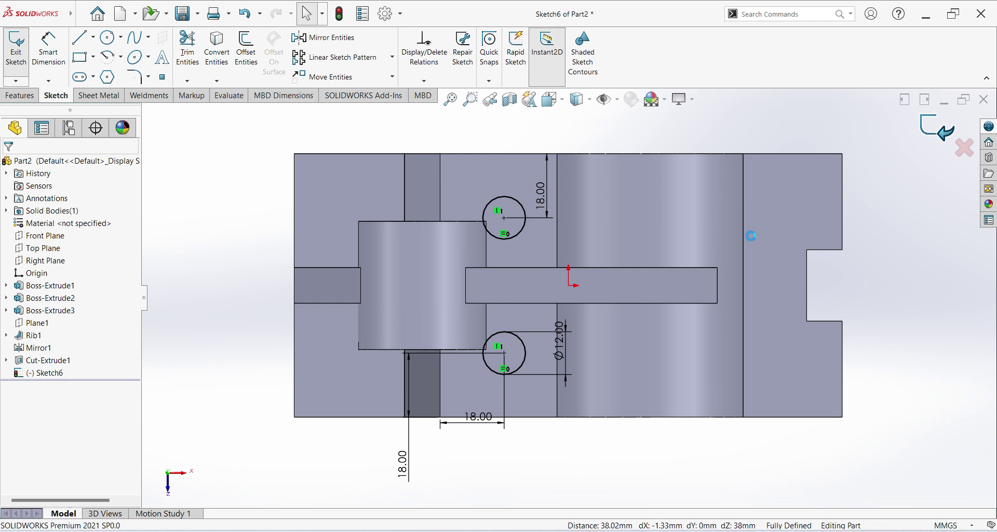
click(940, 138)
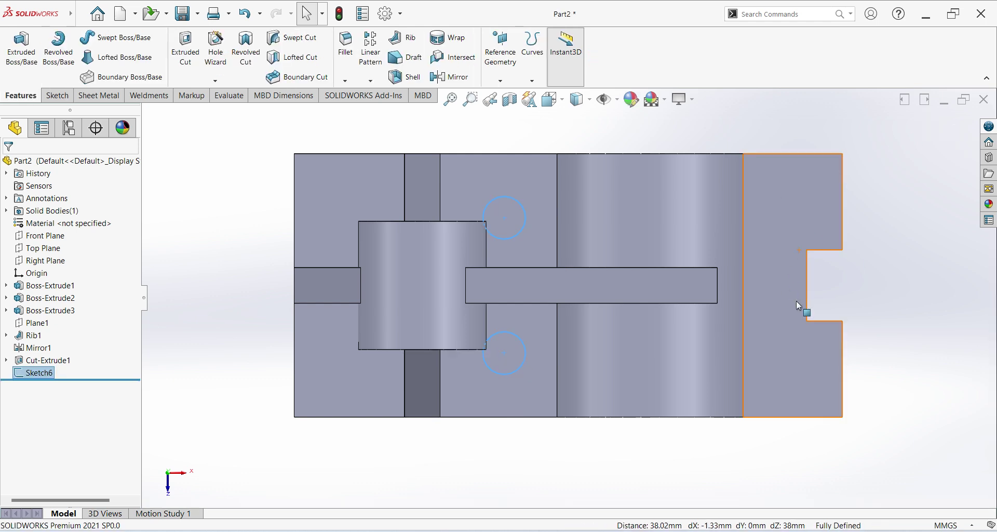
Cut-extrude both circles Through All to form the two holes in the base.
click(188, 63)
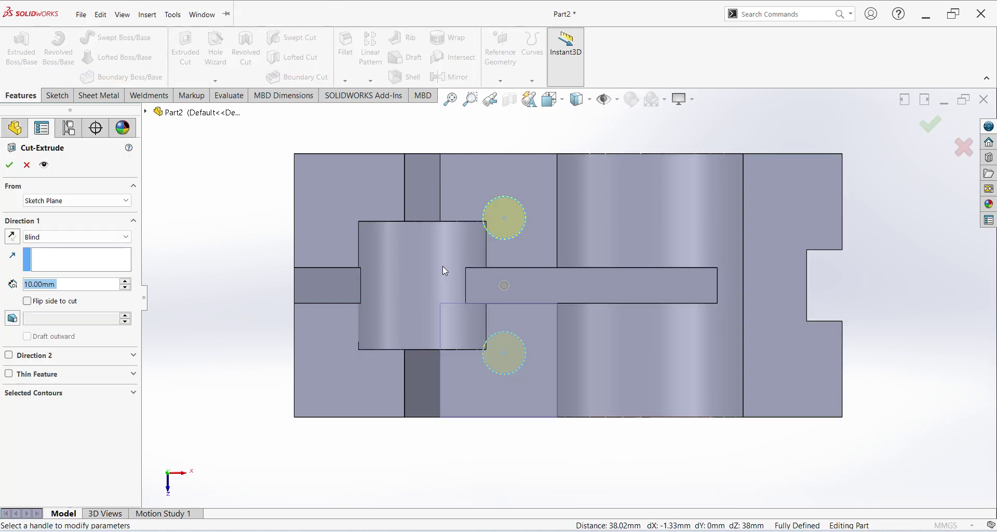
click(124, 237)
click(47, 256)
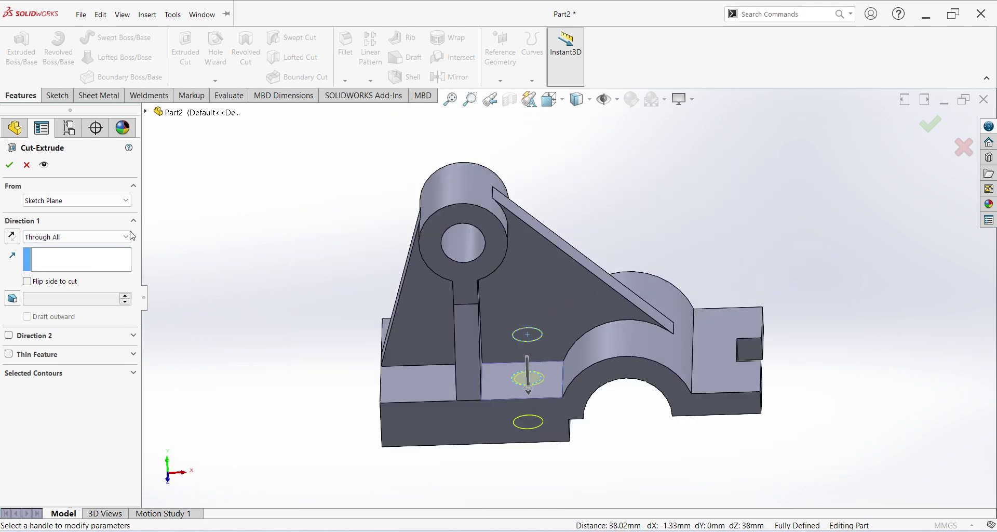
click(9, 165)
mouse_move(418, 319)
middle_down()
mouse_move(772, 213)
mouse_move(604, 329)
mouse_move(606, 240)
mouse_move(623, 270)
mouse_move(601, 302)
middle_up()
click(772, 213)
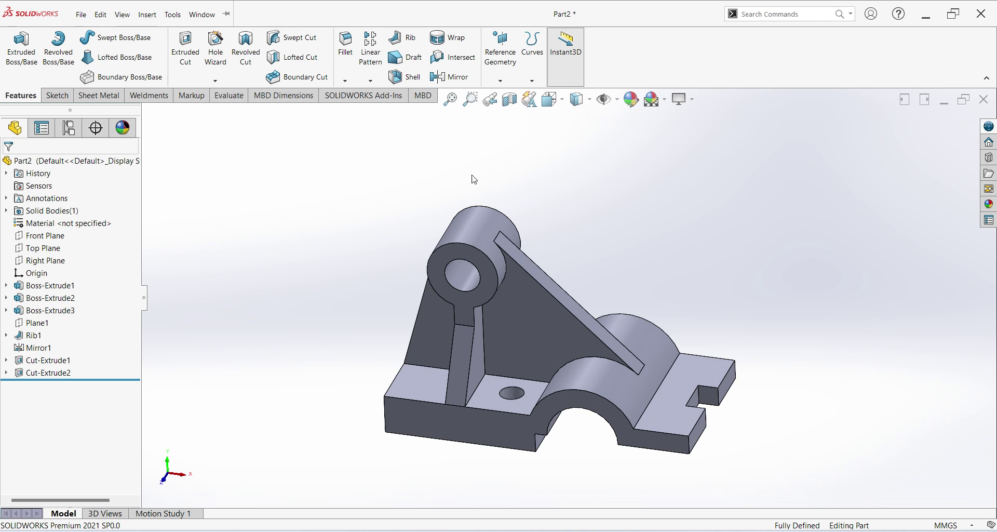
Fillet the four vertical corner edges of the base with a 10 mm radius, checking the radius in reference drawing ex B.
click(345, 47)
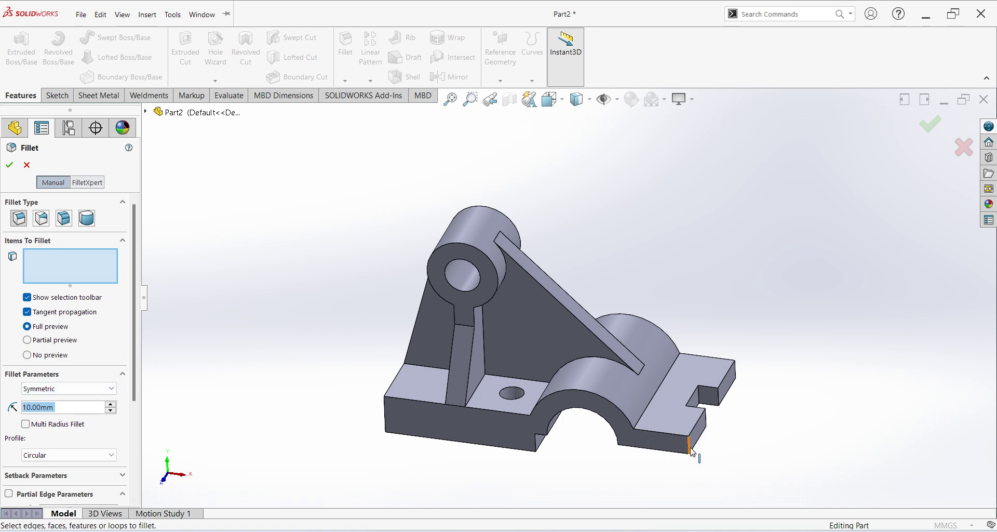
key(alt+Tab)
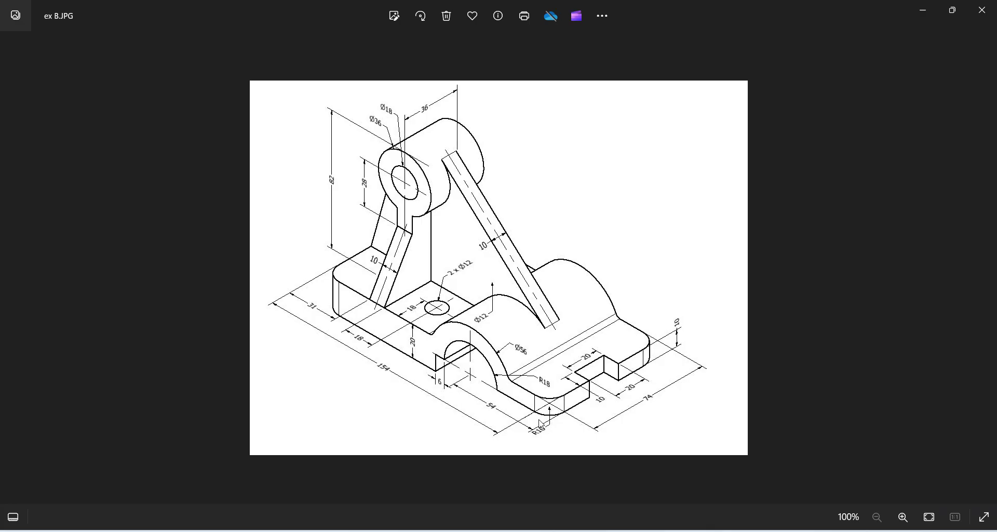
key(alt+Tab)
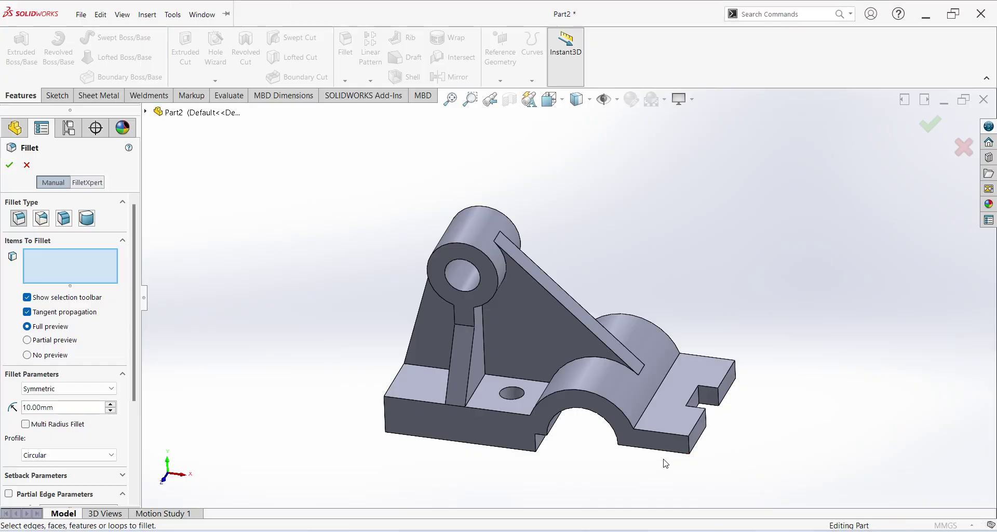
click(690, 448)
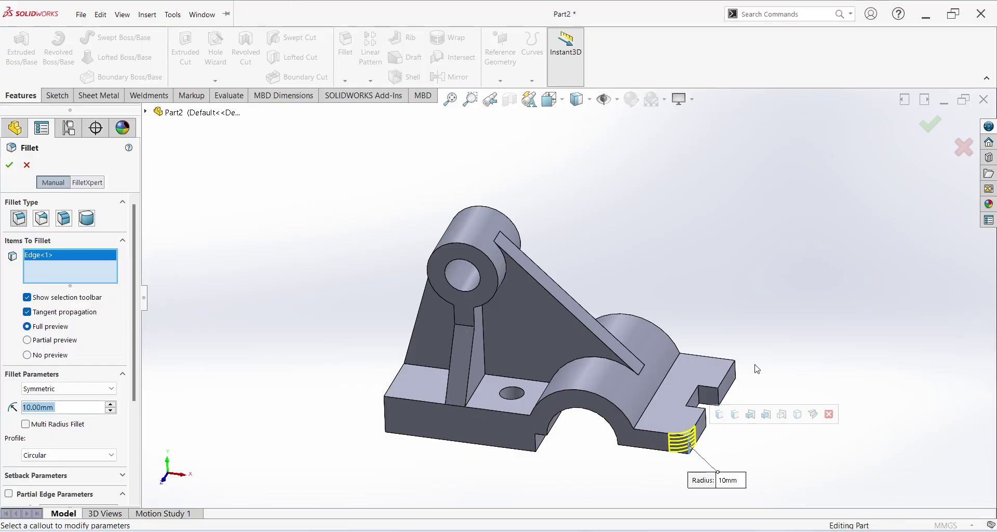
click(736, 371)
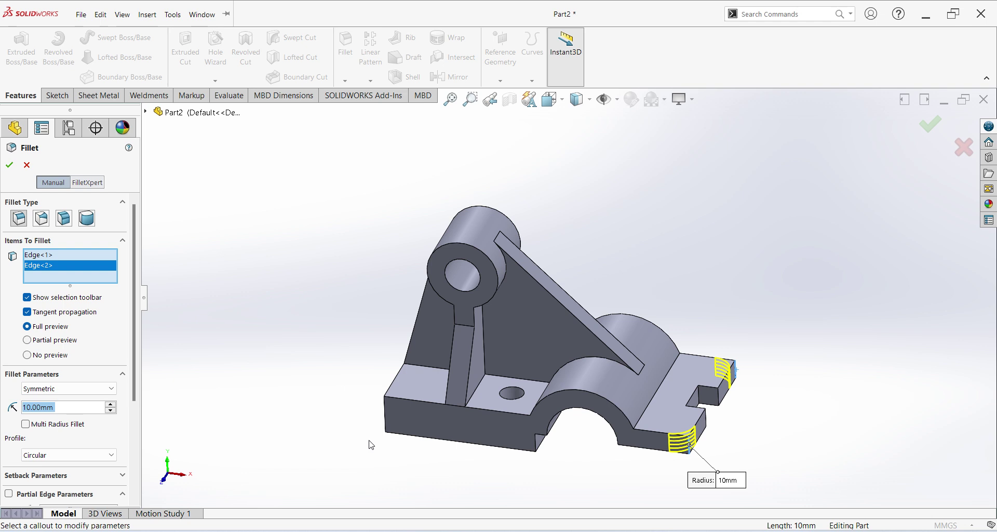
click(385, 417)
middle_drag(455, 493, 481, 405)
click(448, 366)
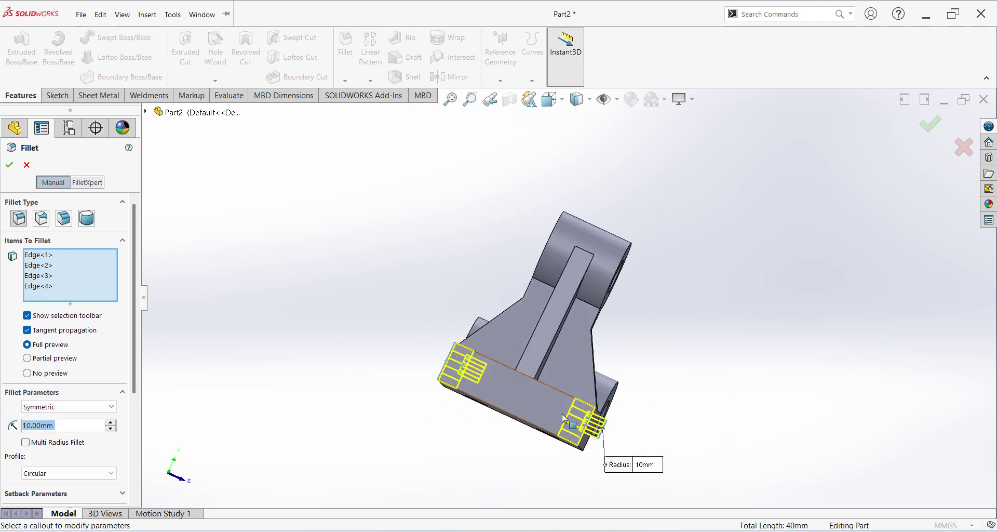
middle_drag(679, 419, 574, 432)
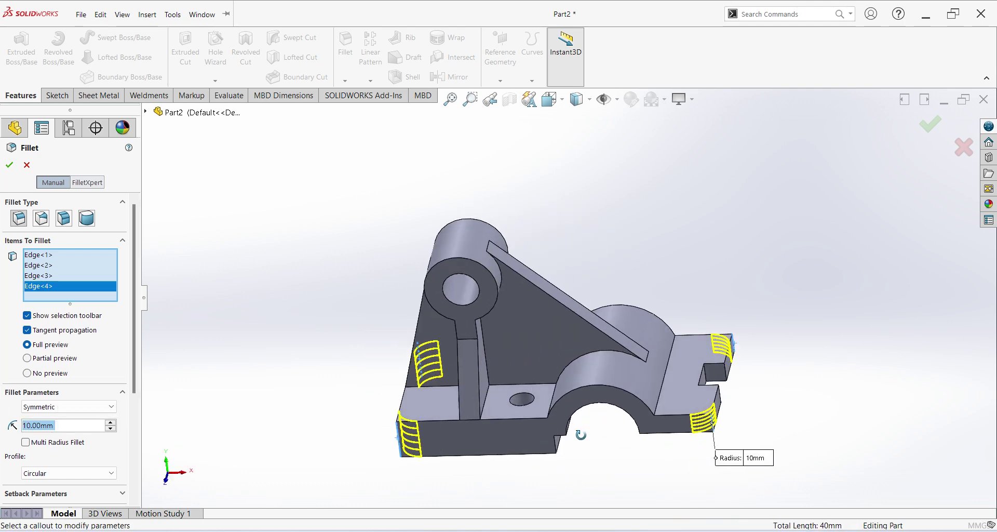
click(9, 166)
middle_drag(291, 333, 318, 338)
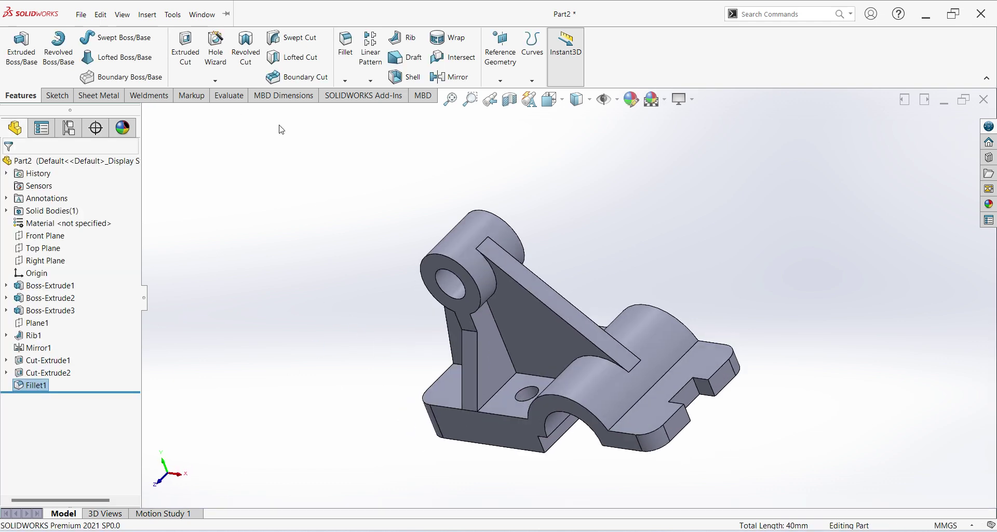
Fillet the three edges where the arch meets the flat base surfaces with a 6 mm radius.
key(Return)
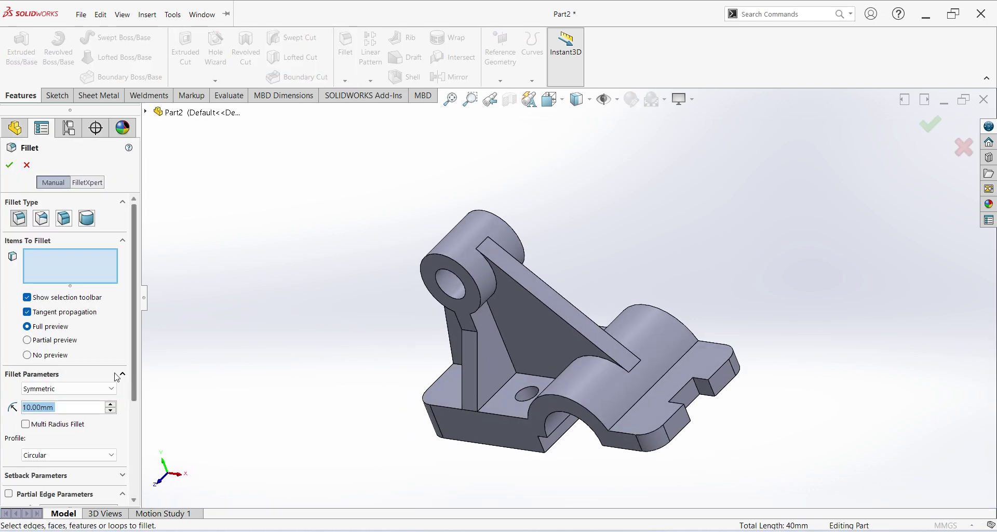
double_click(49, 407)
text(6)
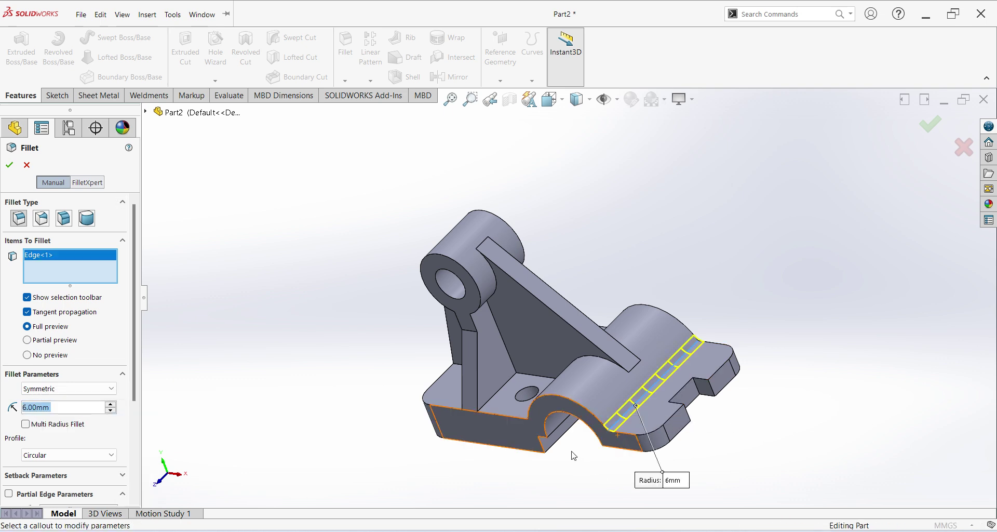
middle_drag(574, 456, 566, 416)
scroll(536, 389, down, 3)
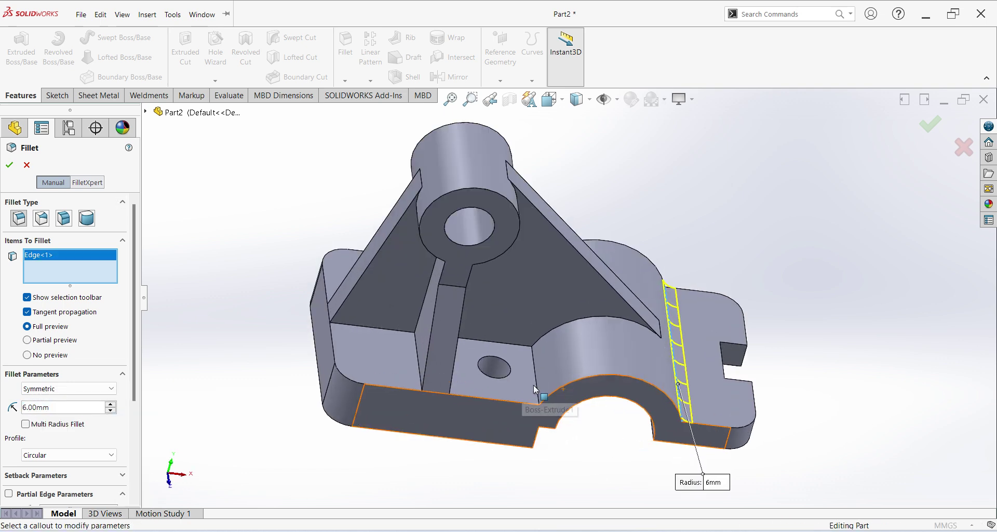
click(538, 384)
middle_drag(538, 384, 549, 207)
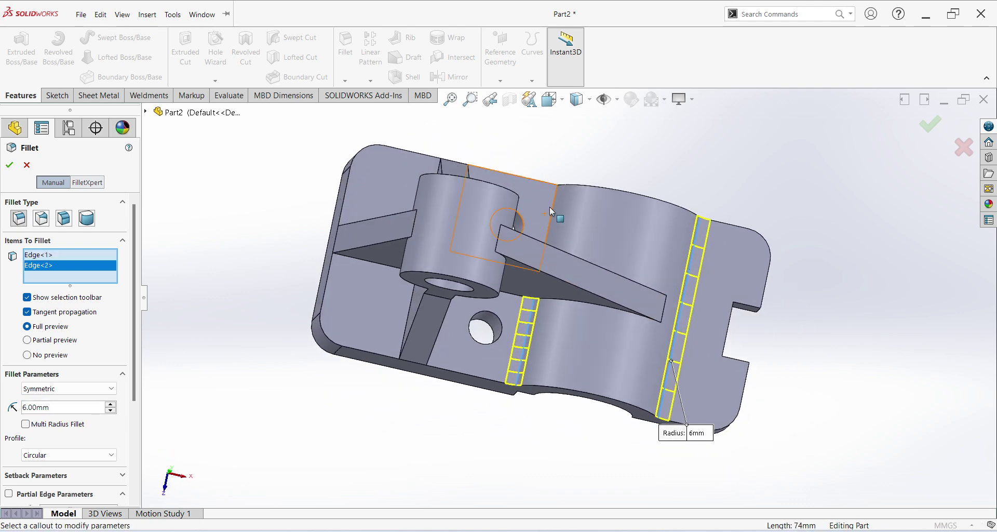
click(556, 207)
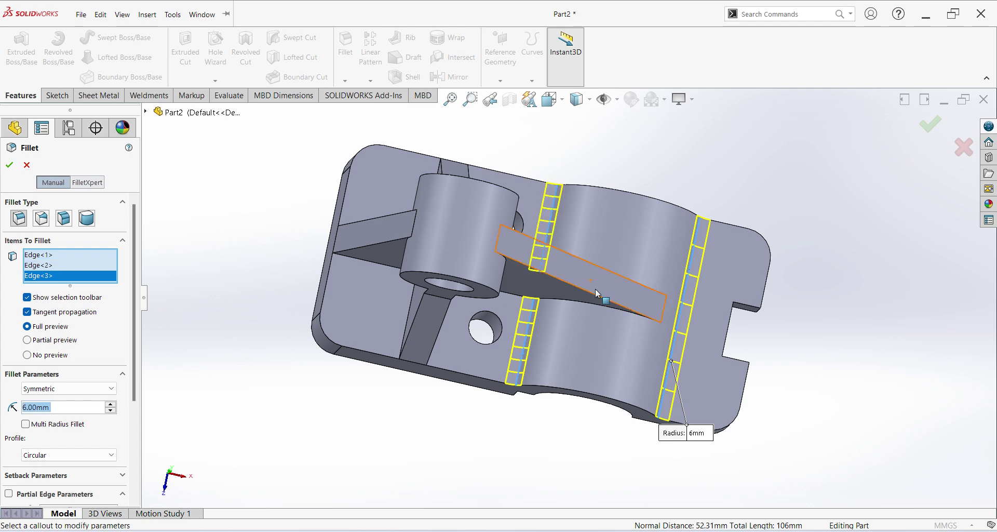
click(9, 165)
middle_drag(364, 233, 635, 349)
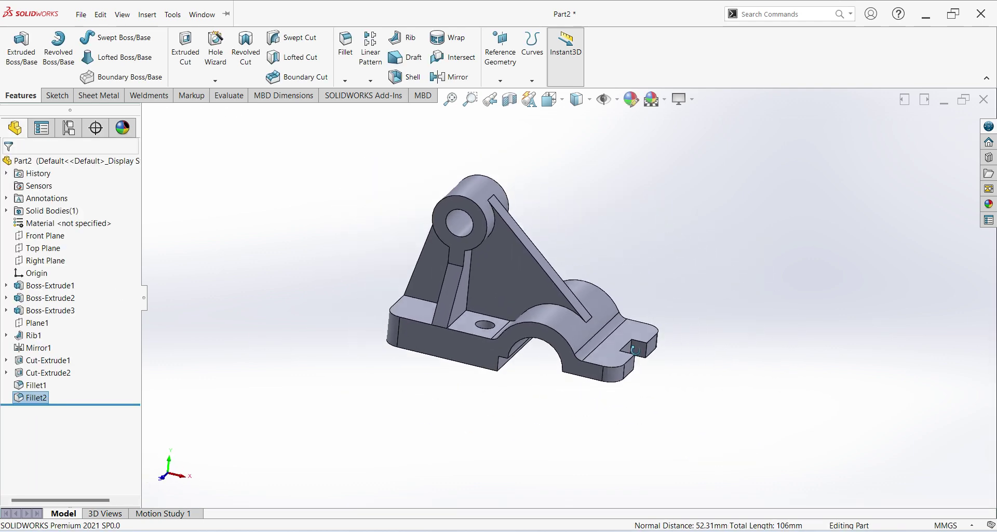
Compare the bracket with reference drawing ex B and view the model in the Isometric orientation.
click(753, 531)
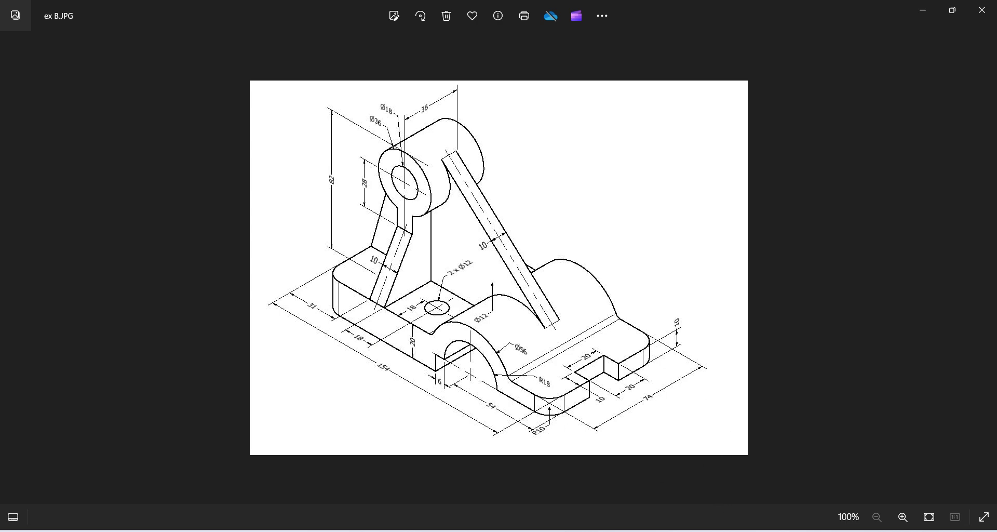
key(alt+Tab)
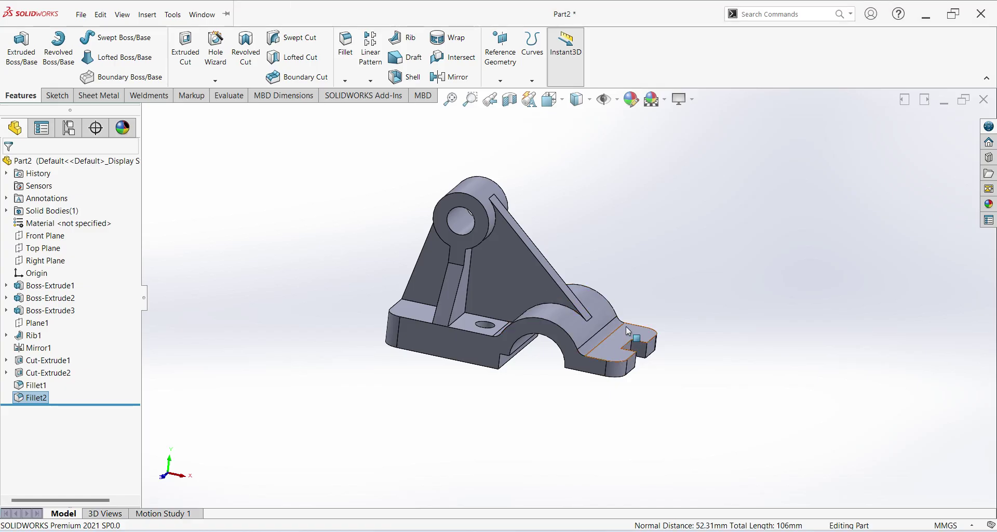
click(576, 99)
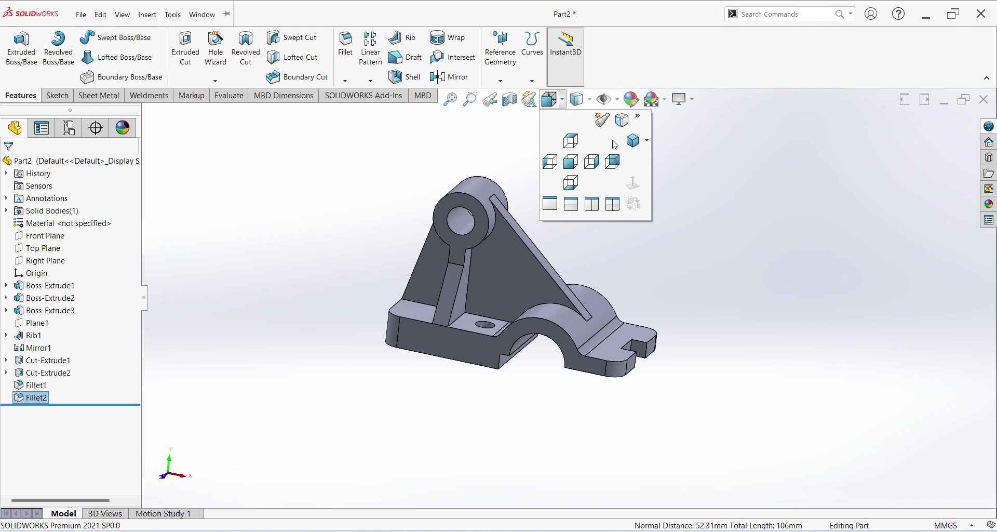
click(630, 146)
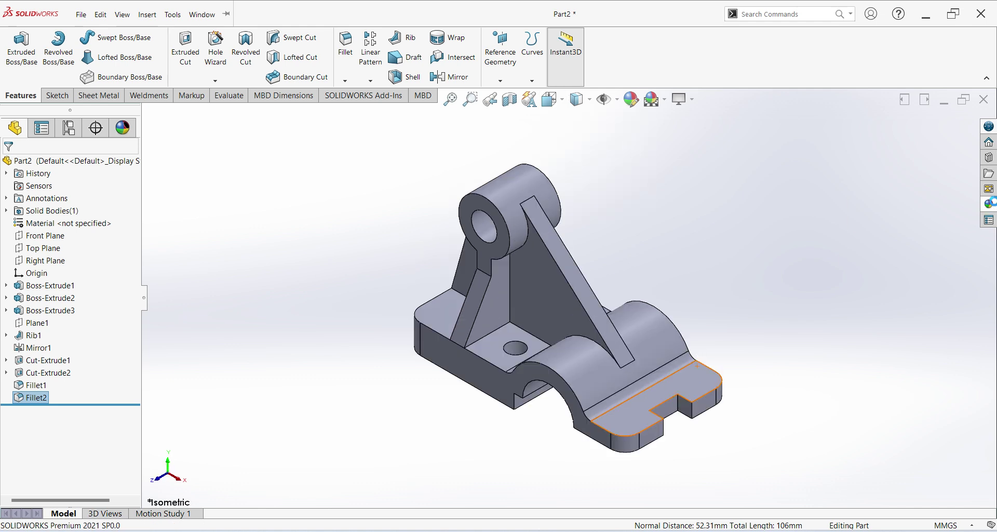
Open the appearance library and expand its Metal category.
click(988, 203)
click(805, 135)
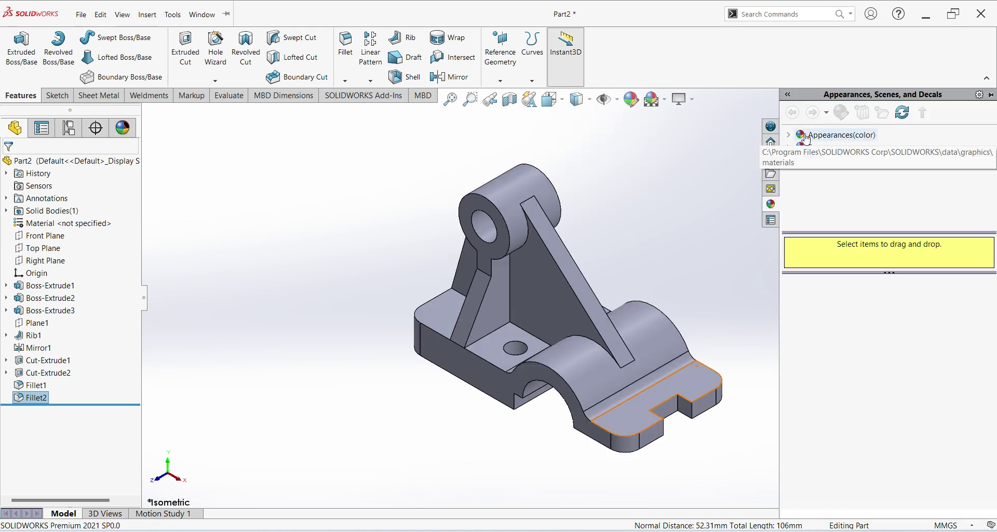
click(788, 134)
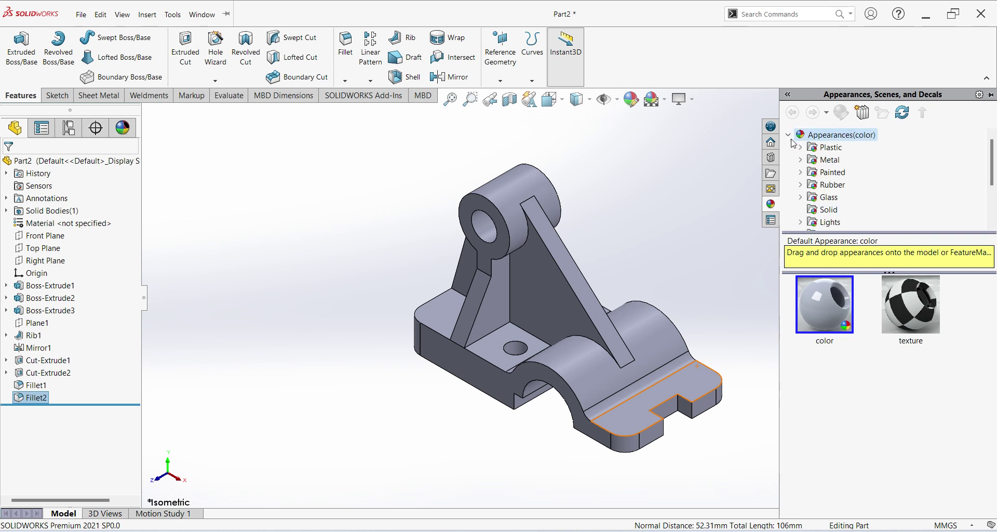
click(828, 161)
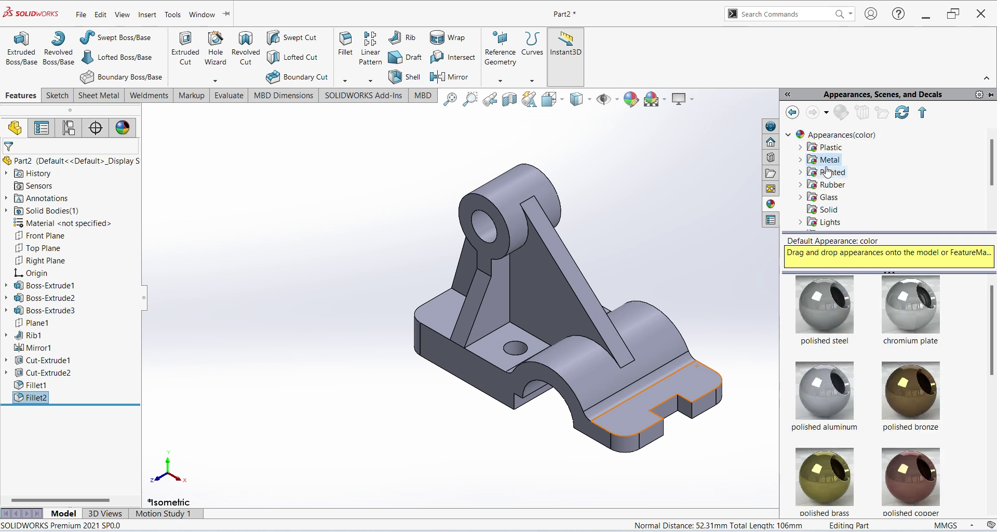
click(801, 160)
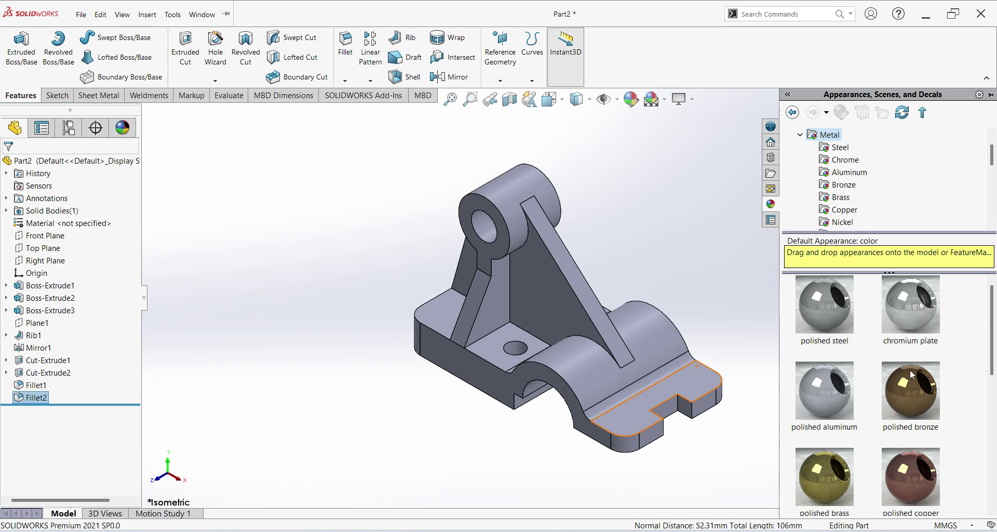
Browse the steel, bronze, aluminum and chrome appearances for a suitable metal finish.
scroll(896, 441, down, 5)
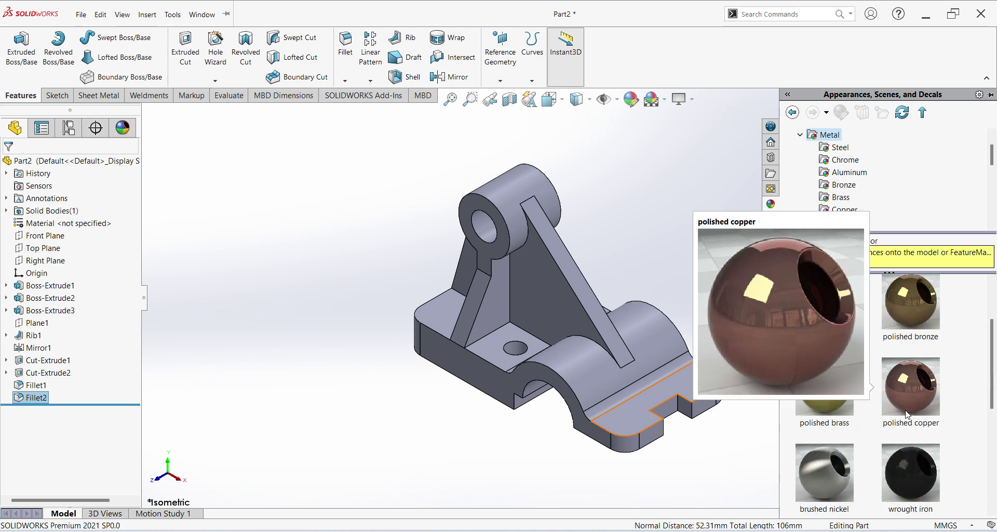
click(837, 148)
scroll(837, 171, down, 2)
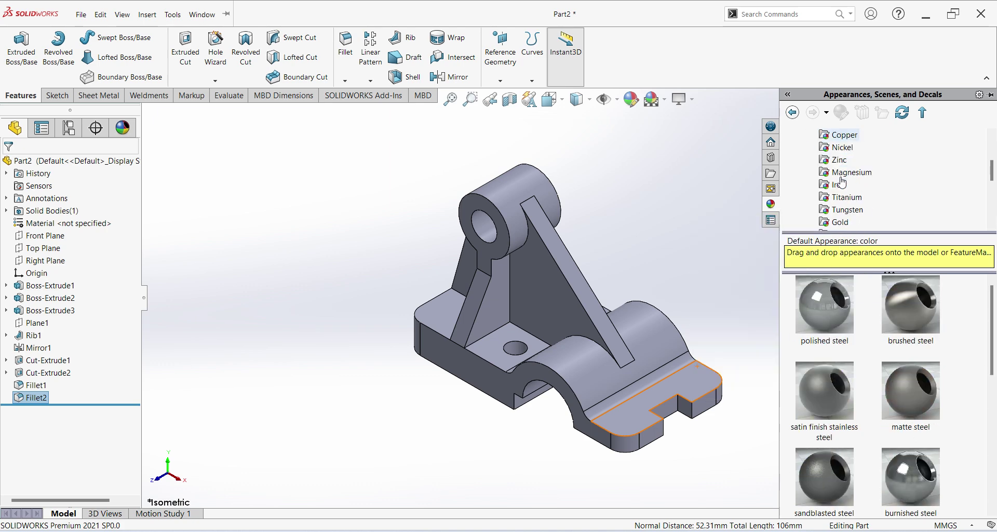
scroll(842, 161, up, 1)
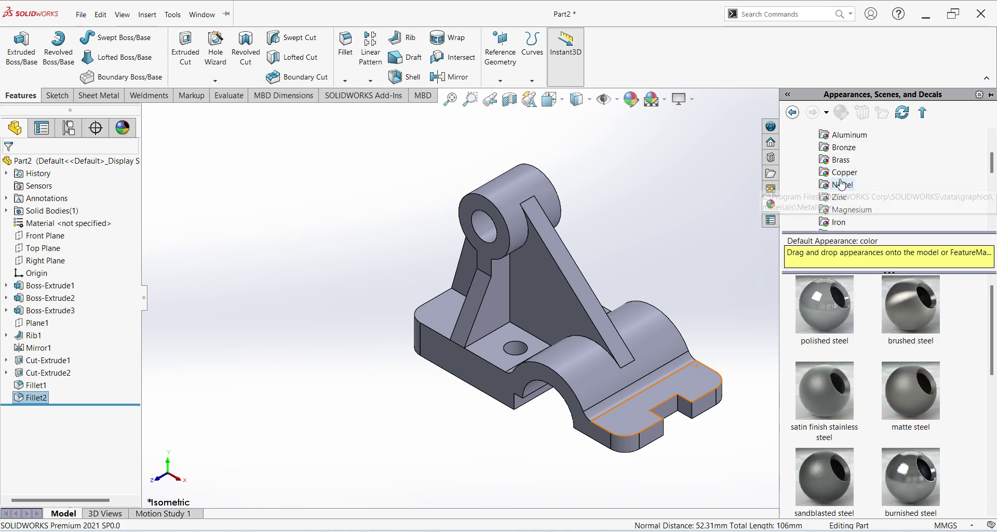
click(843, 150)
scroll(847, 166, up, 2)
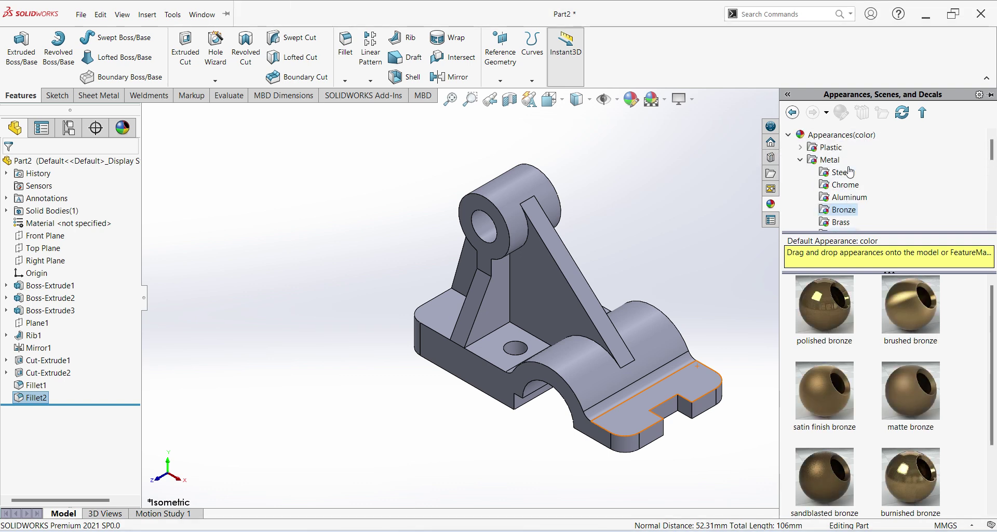
click(843, 196)
click(843, 184)
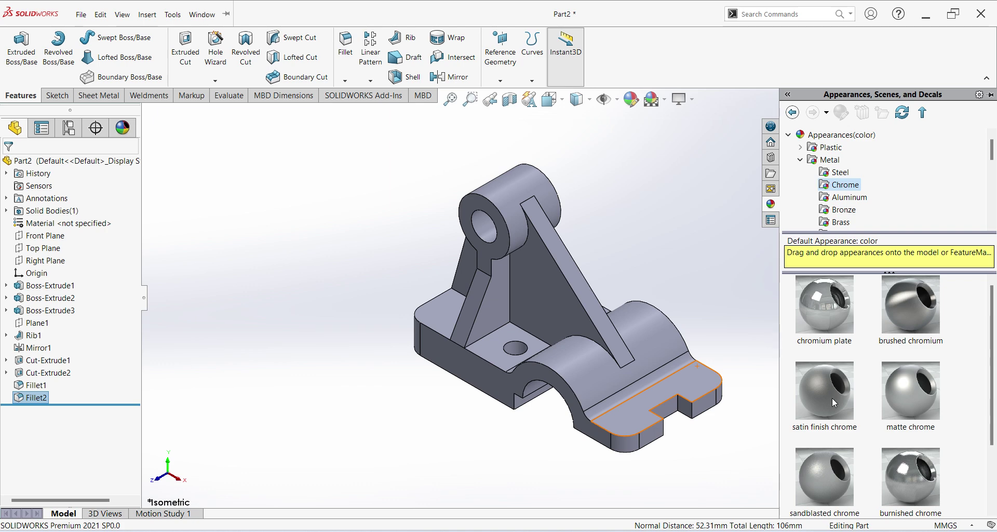
Apply the polished steel appearance from the Steel category to the whole part.
click(837, 172)
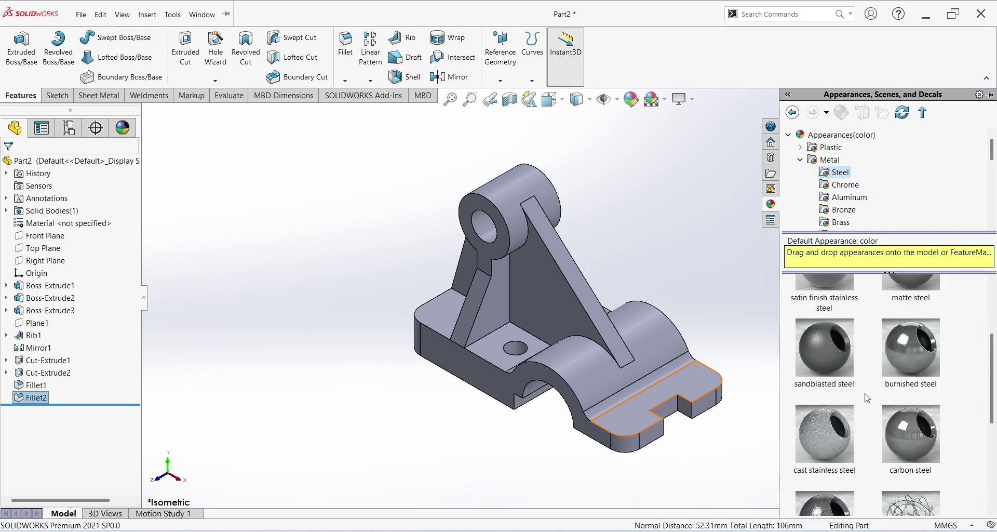
scroll(857, 405, down, 6)
scroll(855, 416, up, 4)
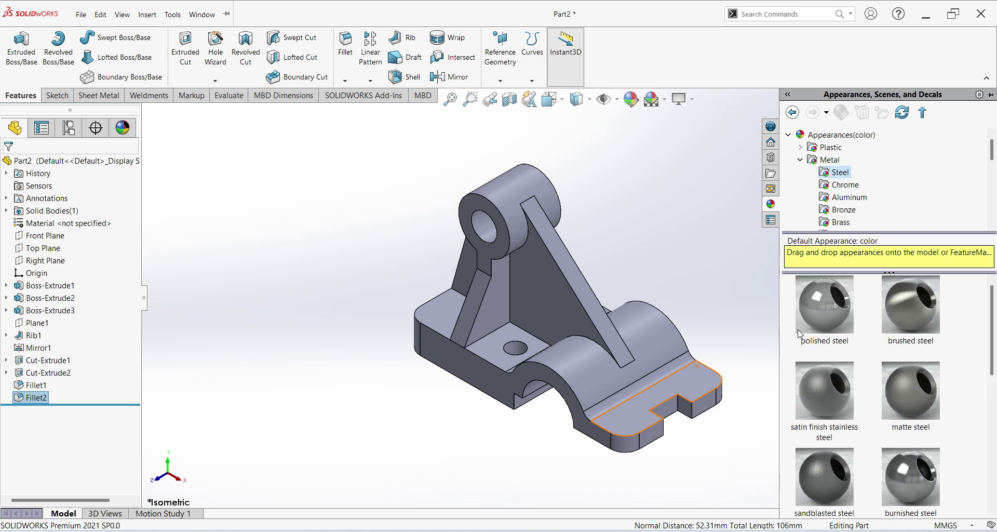
click(824, 318)
double_click(812, 311)
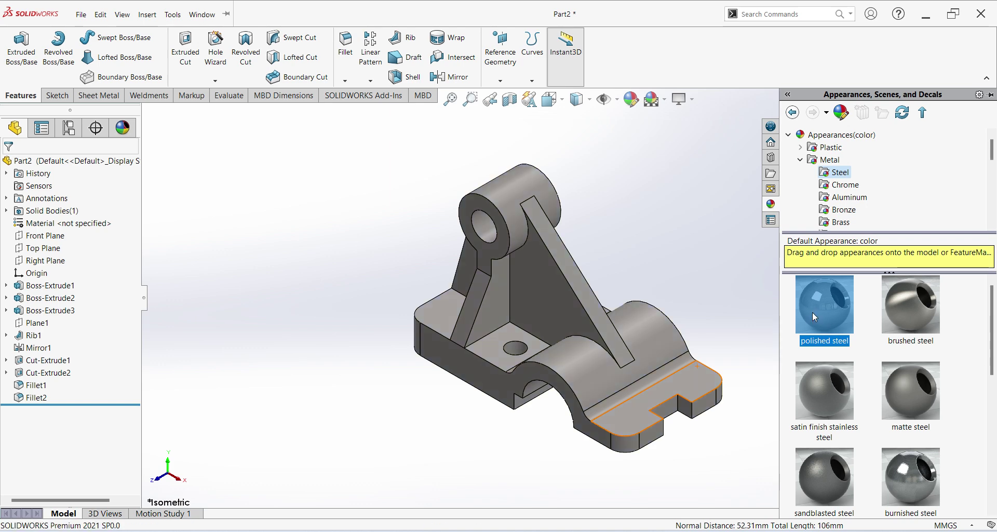
Try several standard swatch colours, including blue, magenta and light pink, on the whole part's polished steel appearance.
click(631, 99)
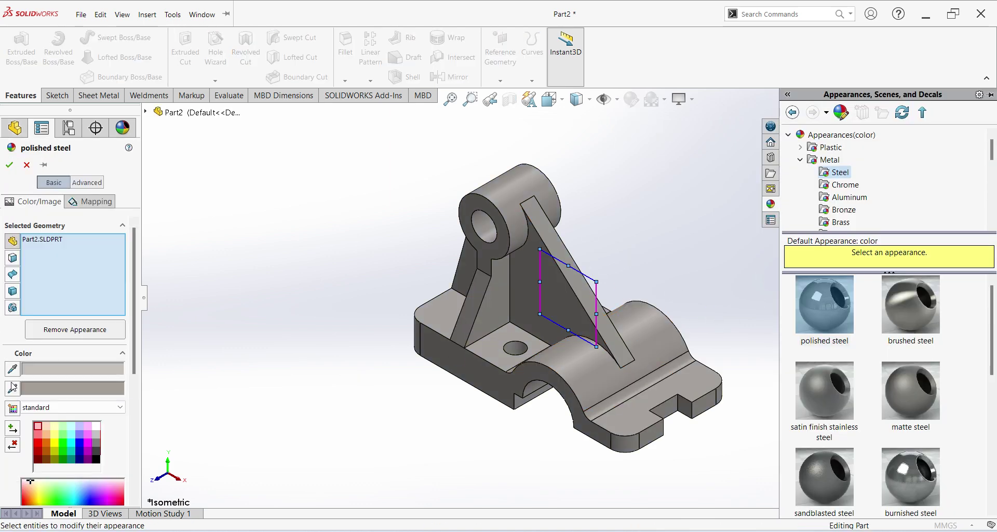
click(55, 426)
click(46, 434)
click(46, 444)
click(62, 445)
click(56, 443)
click(81, 444)
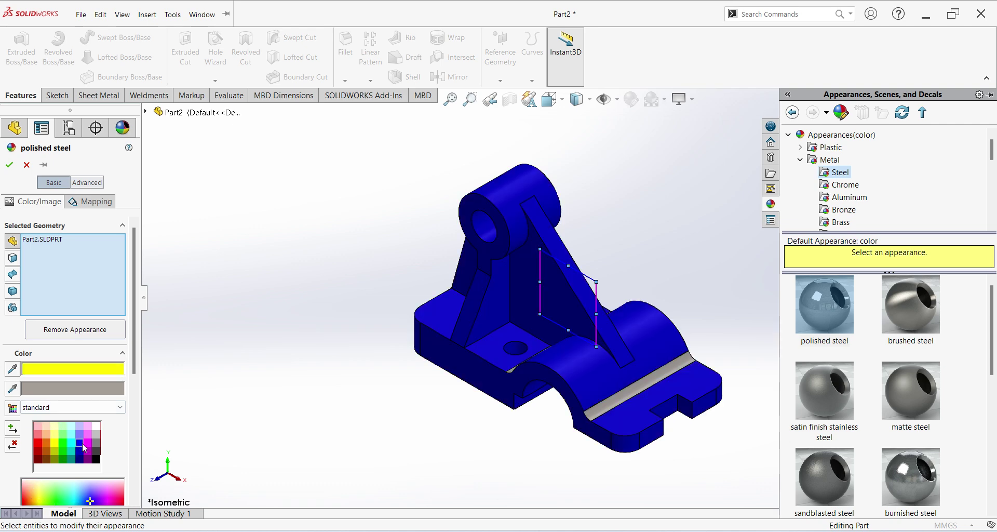
click(88, 445)
click(88, 426)
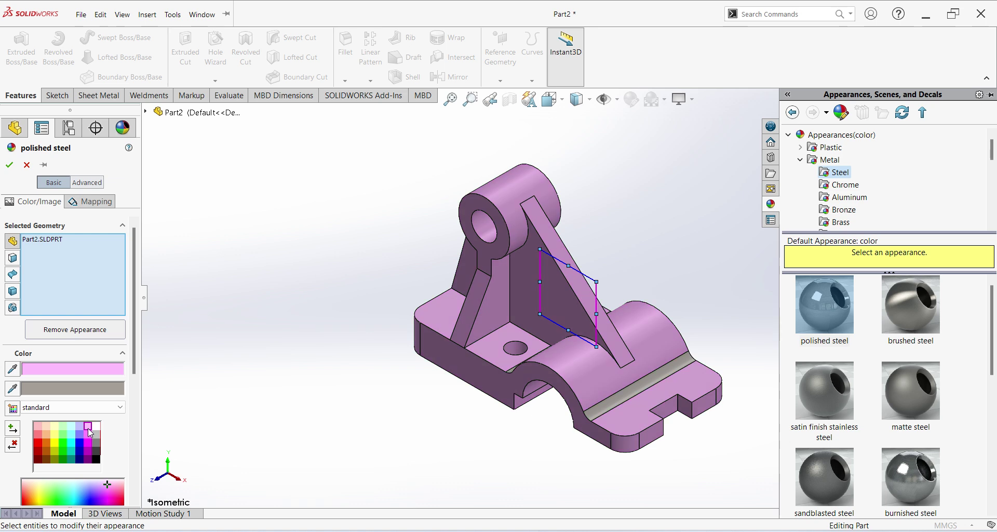
click(88, 435)
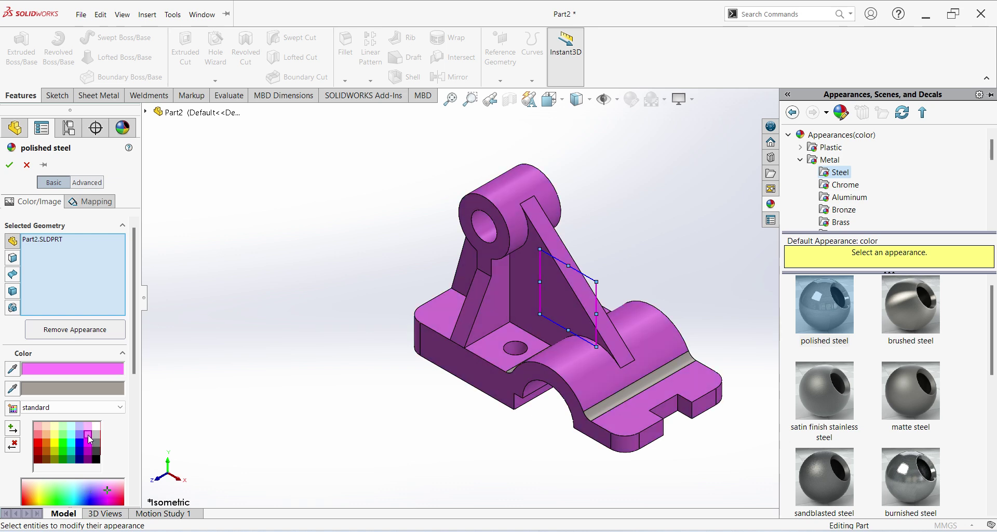
click(88, 427)
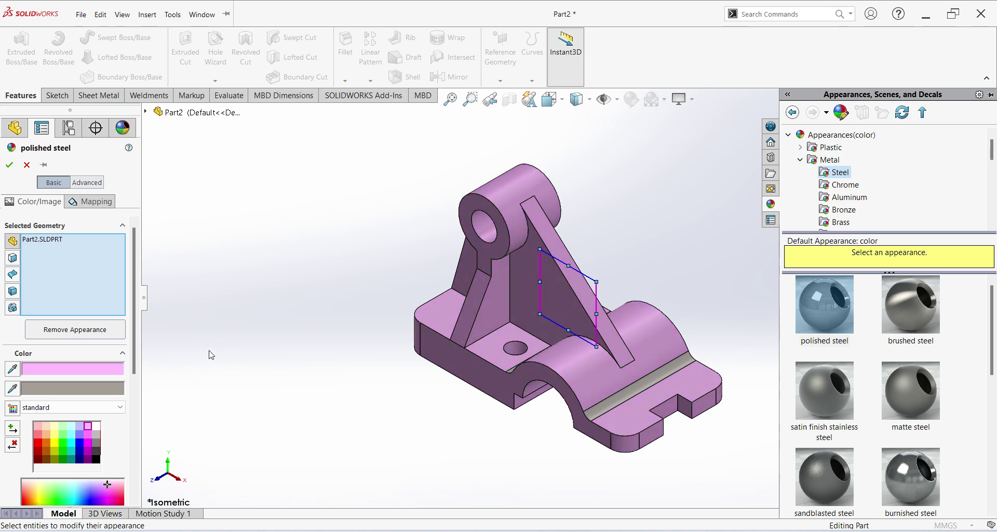
key(Escape)
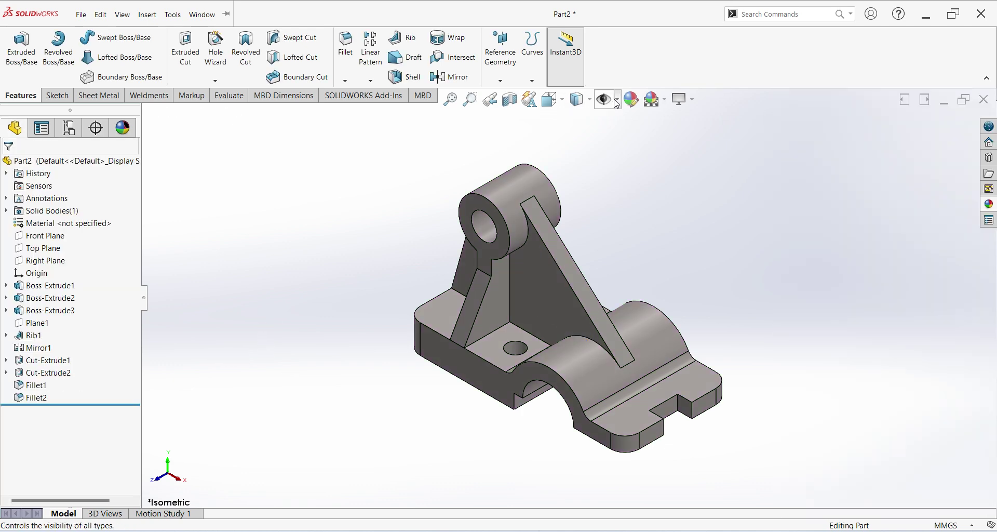
Try a blue colour on the polished steel appearance, toggling the whole part as the appearance target.
click(632, 99)
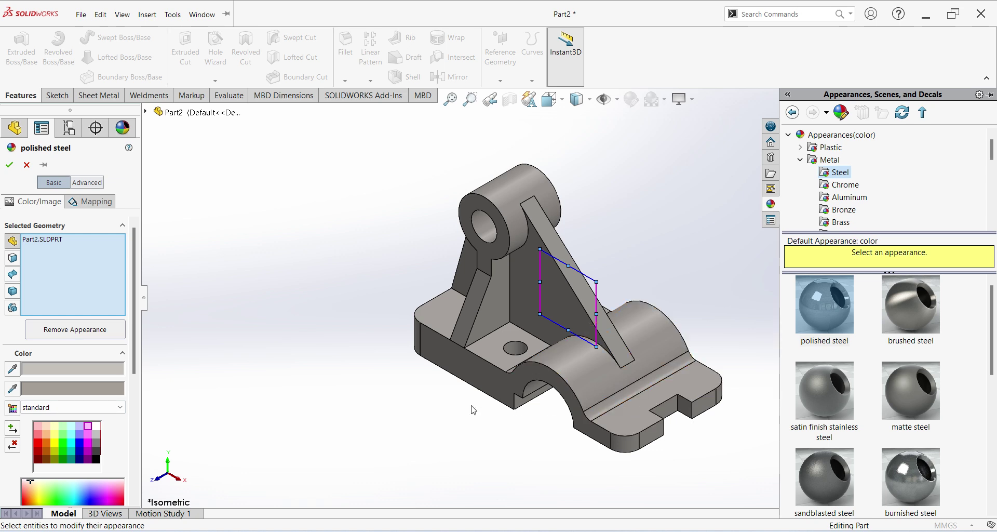
click(77, 439)
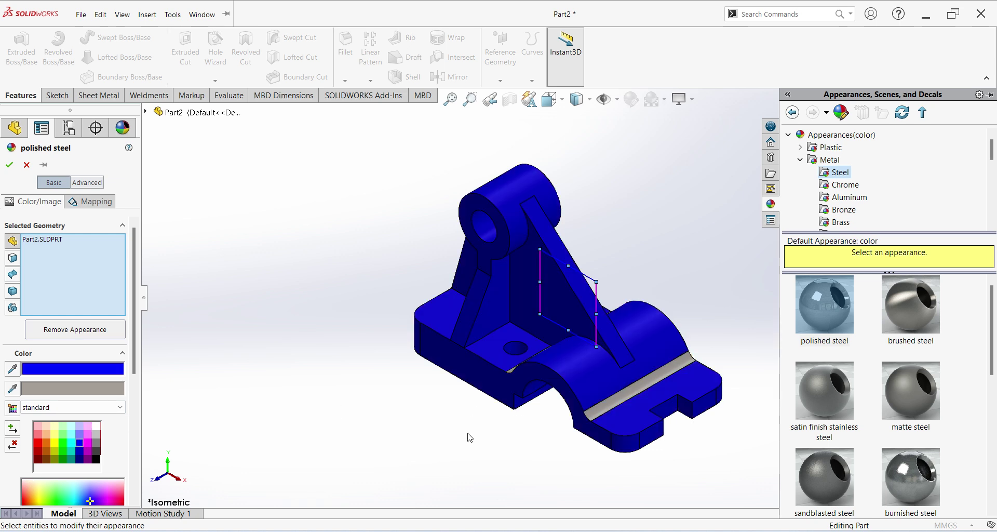
click(612, 399)
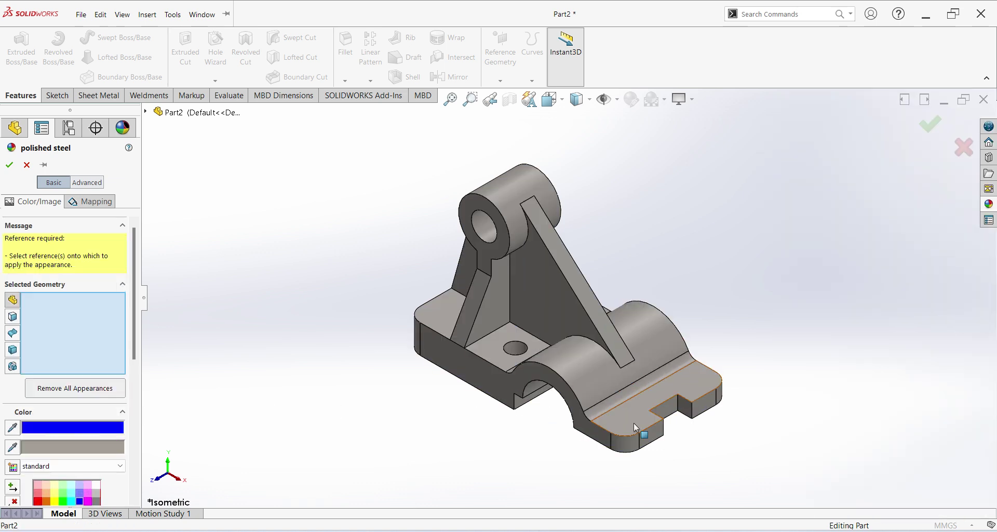
click(621, 394)
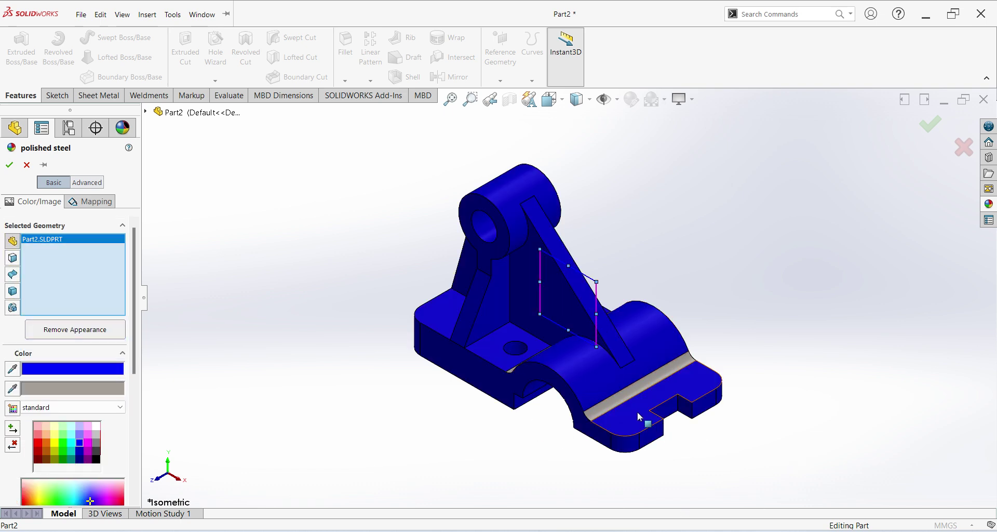
click(612, 400)
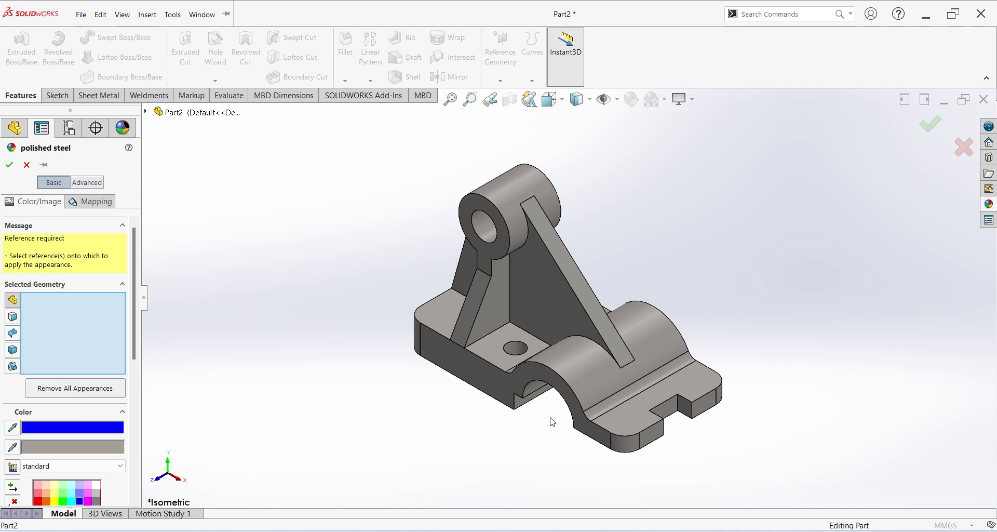
middle_drag(553, 422, 570, 417)
click(964, 146)
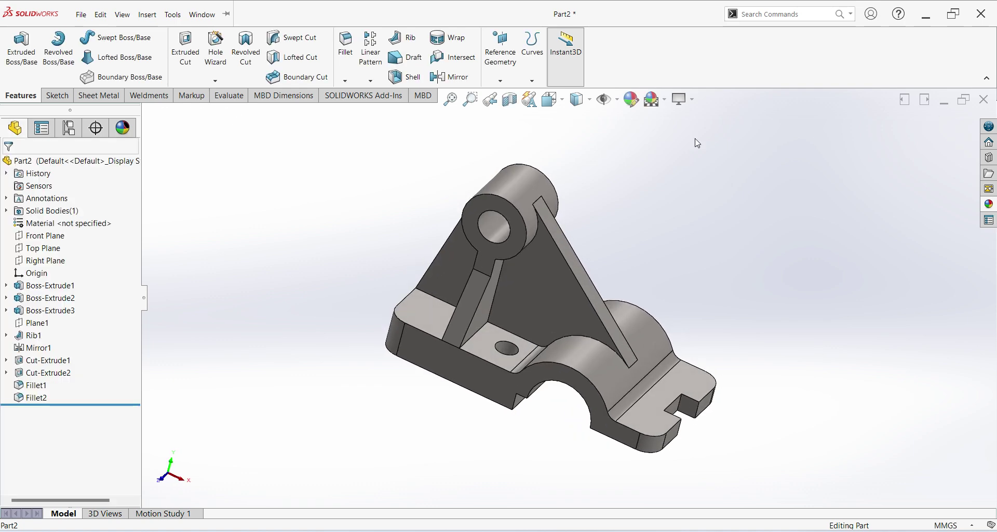
Try pale cyan and other swatch colours on only the outer curved face of the base's arch.
scroll(708, 355, up, 4)
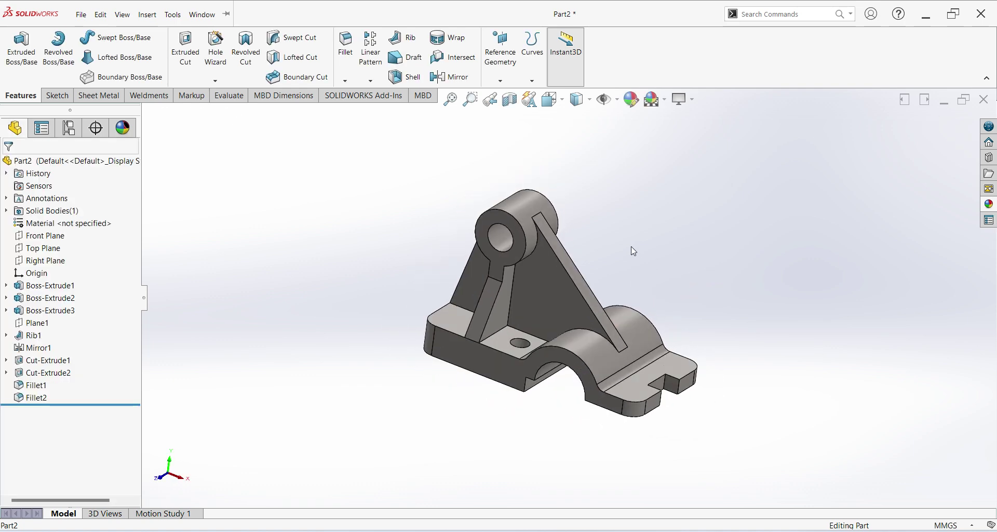
key(ctrl+7)
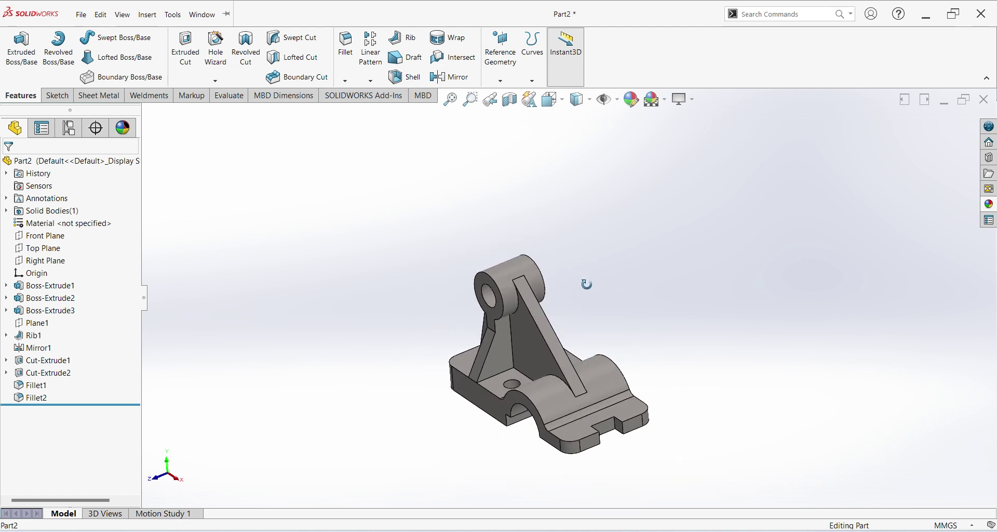
middle_drag(595, 245, 623, 343)
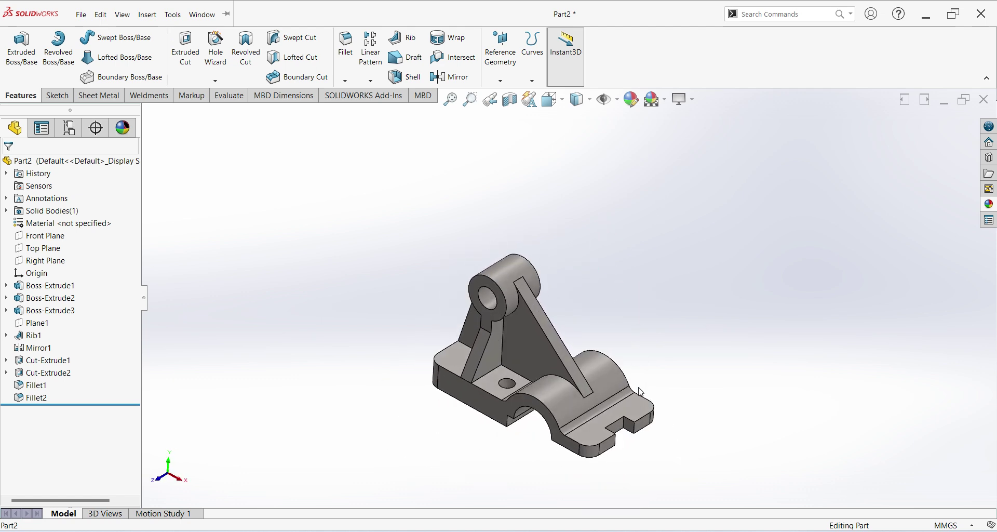
click(576, 401)
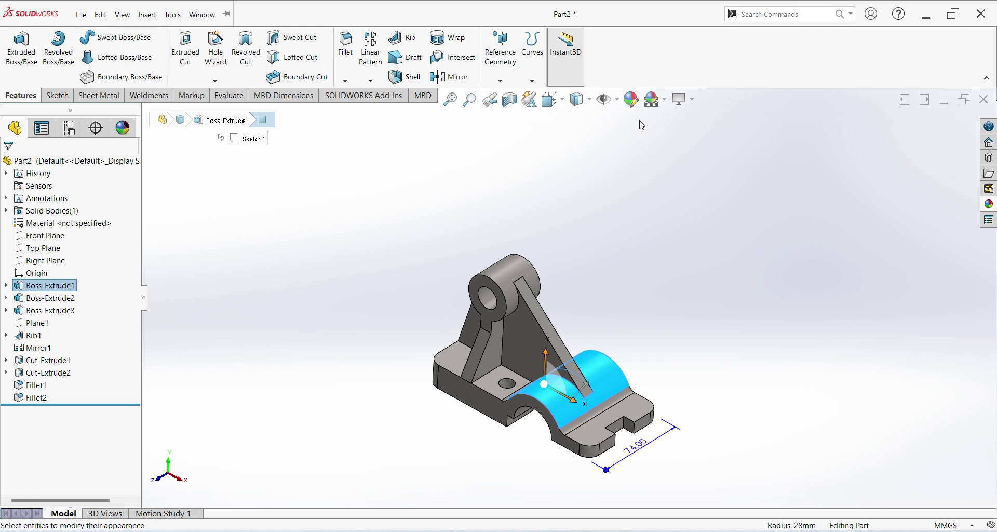
click(634, 101)
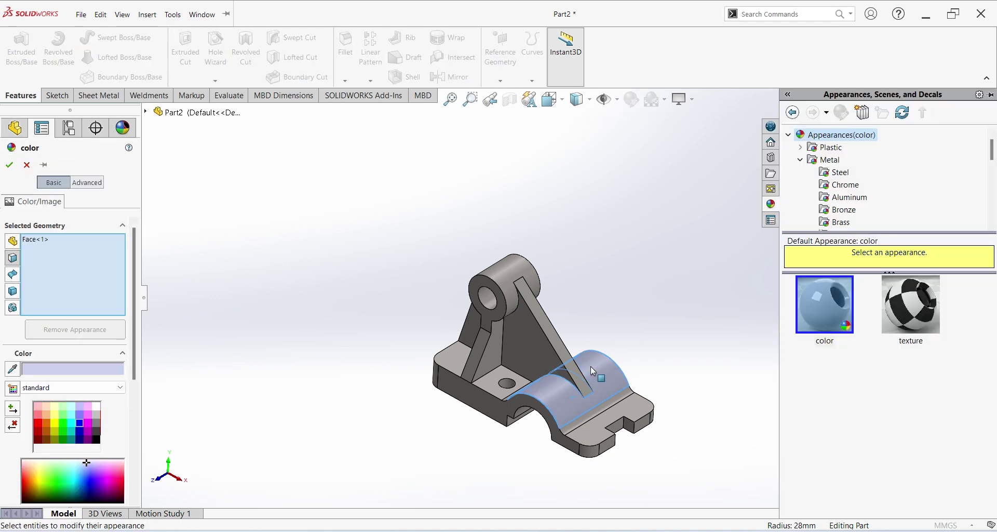
click(63, 408)
click(69, 408)
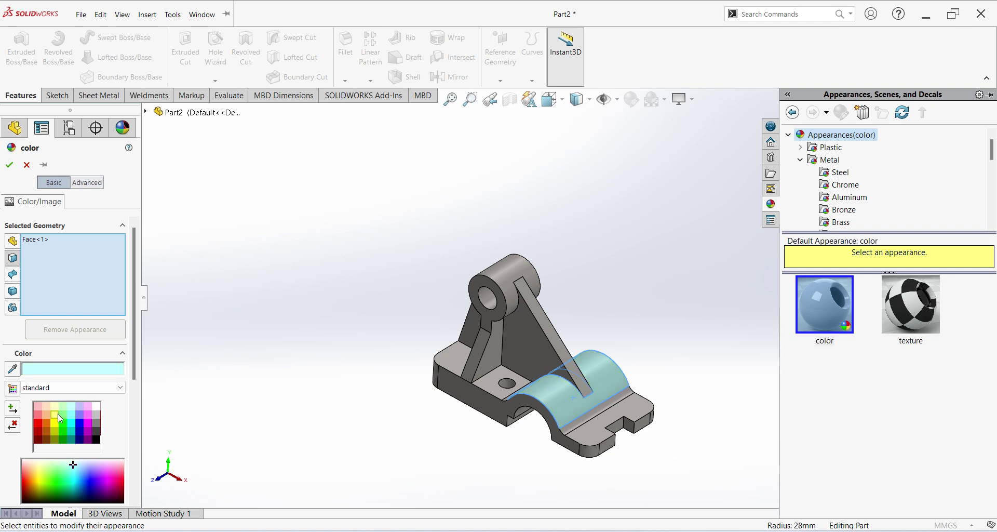
click(58, 414)
key(Escape)
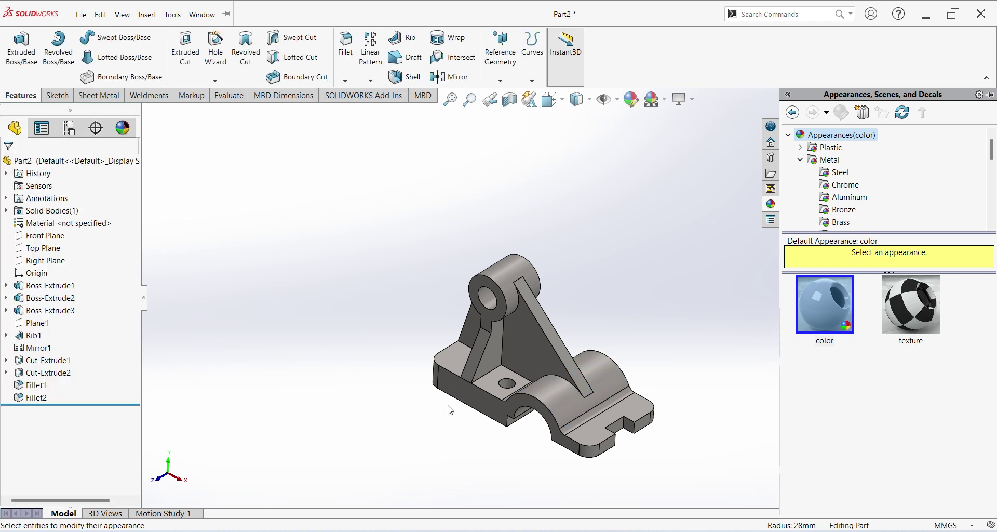
click(718, 218)
middle_drag(643, 265, 625, 251)
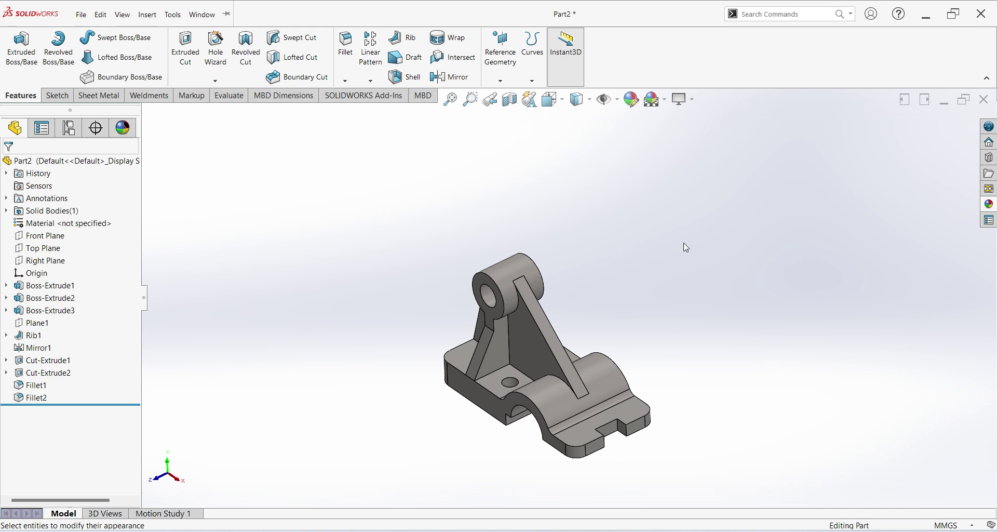